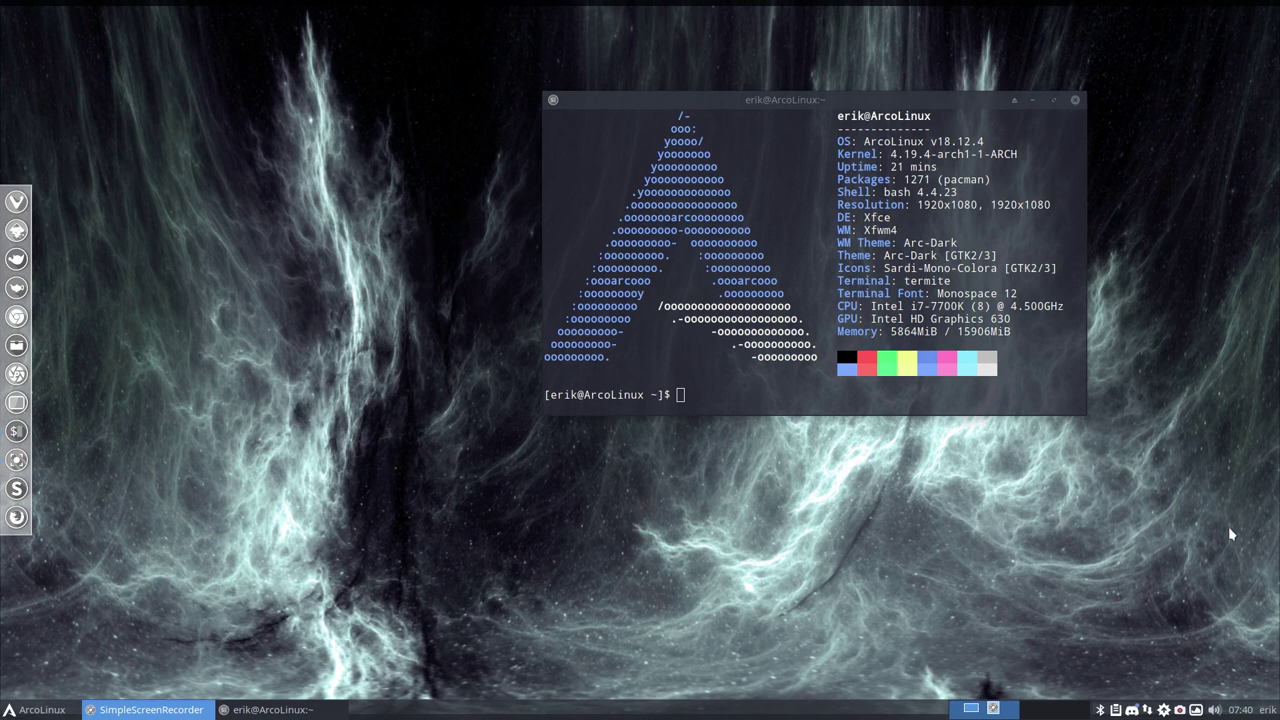
Check today's date on the calendar and shift the terminal window slightly left
{"action": "left_click", "coordinate": [1244, 711]}
{"action": "left_click", "coordinate": [1245, 711]}
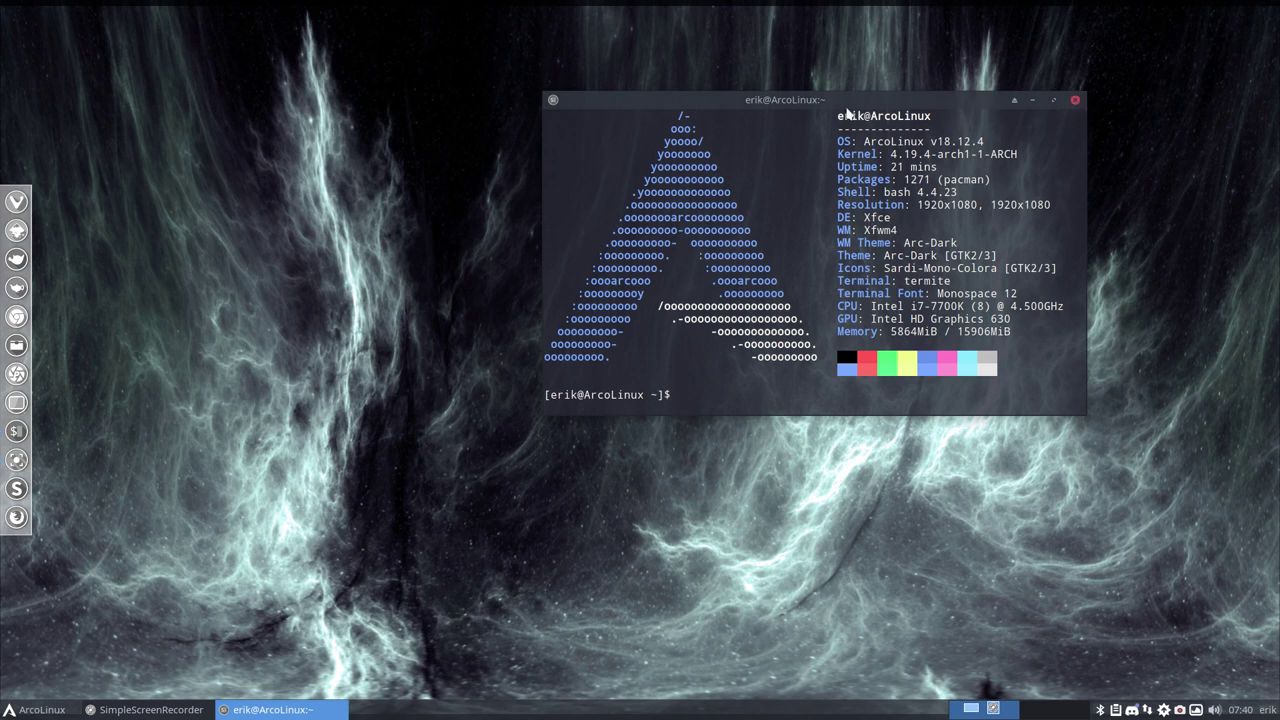
{"action": "left_click_drag", "start_coordinate": [840, 112], "coordinate": [823, 112]}
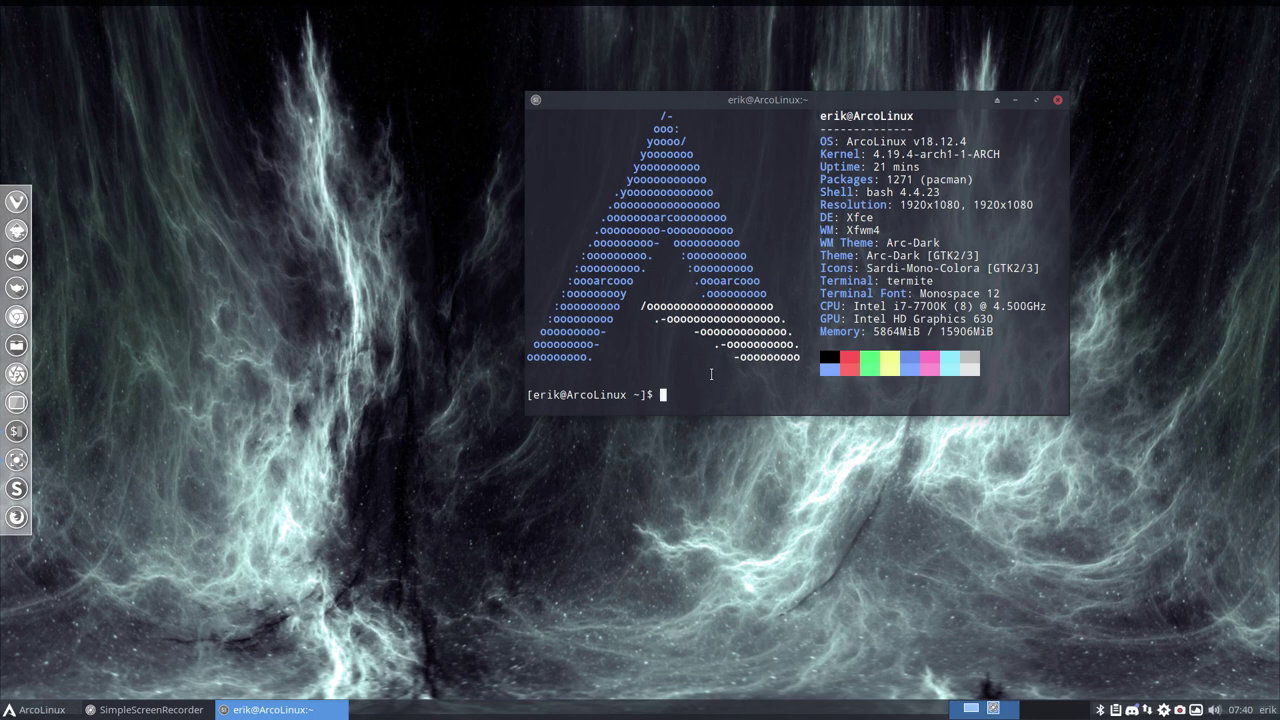
Search the AUR with 'yay starc', cancel it, then search again with 'yay stacer'
{"action": "type", "text": "yay starc"}
{"action": "key", "text": "Return"}
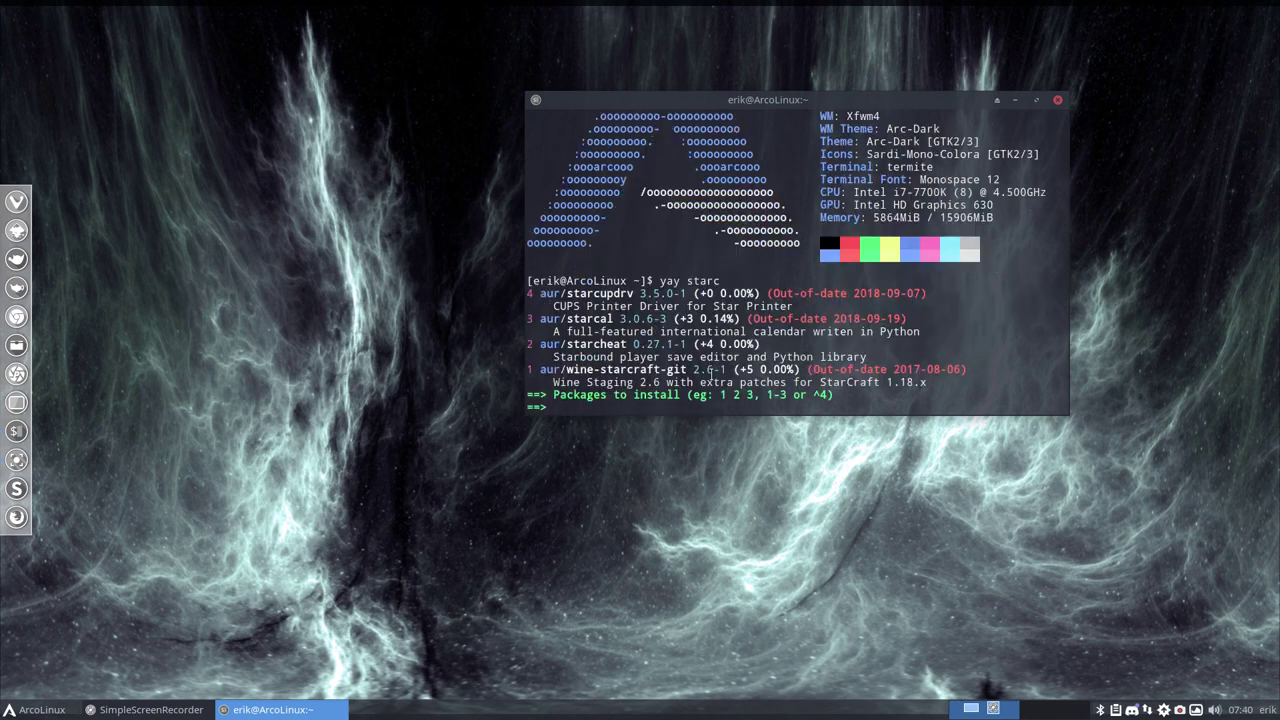
{"action": "key", "text": "ctrl+c"}
{"action": "type", "text": "yay stacer"}
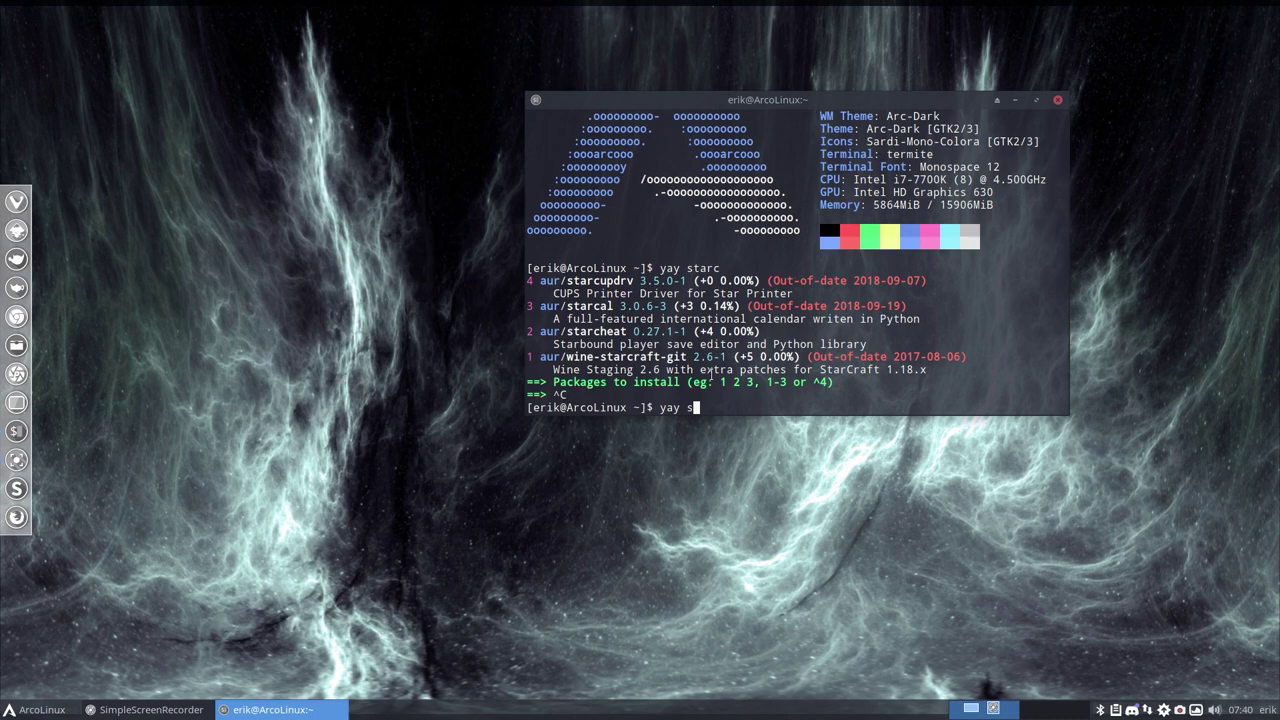
{"action": "key", "text": "Return"}
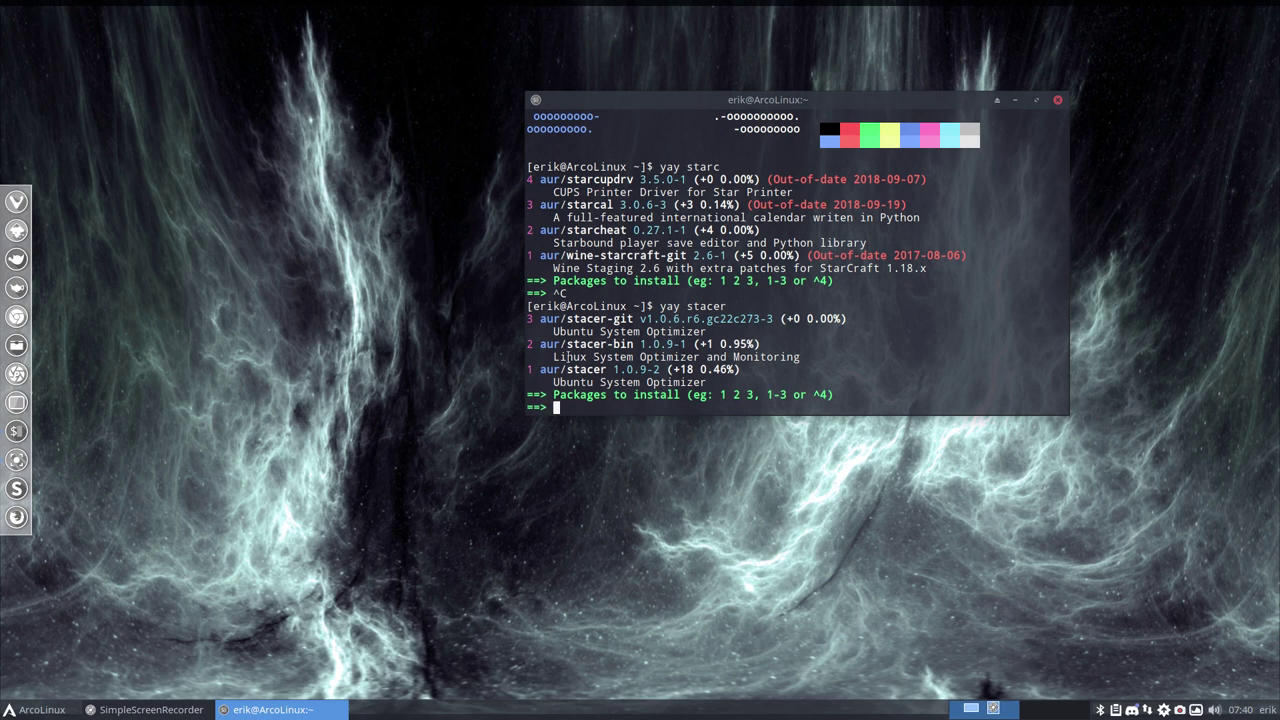
Install package 2, stacer-bin, skipping diffs, entering the sudo password and confirming with y
{"action": "left_click_drag", "start_coordinate": [574, 345], "coordinate": [636, 343]}
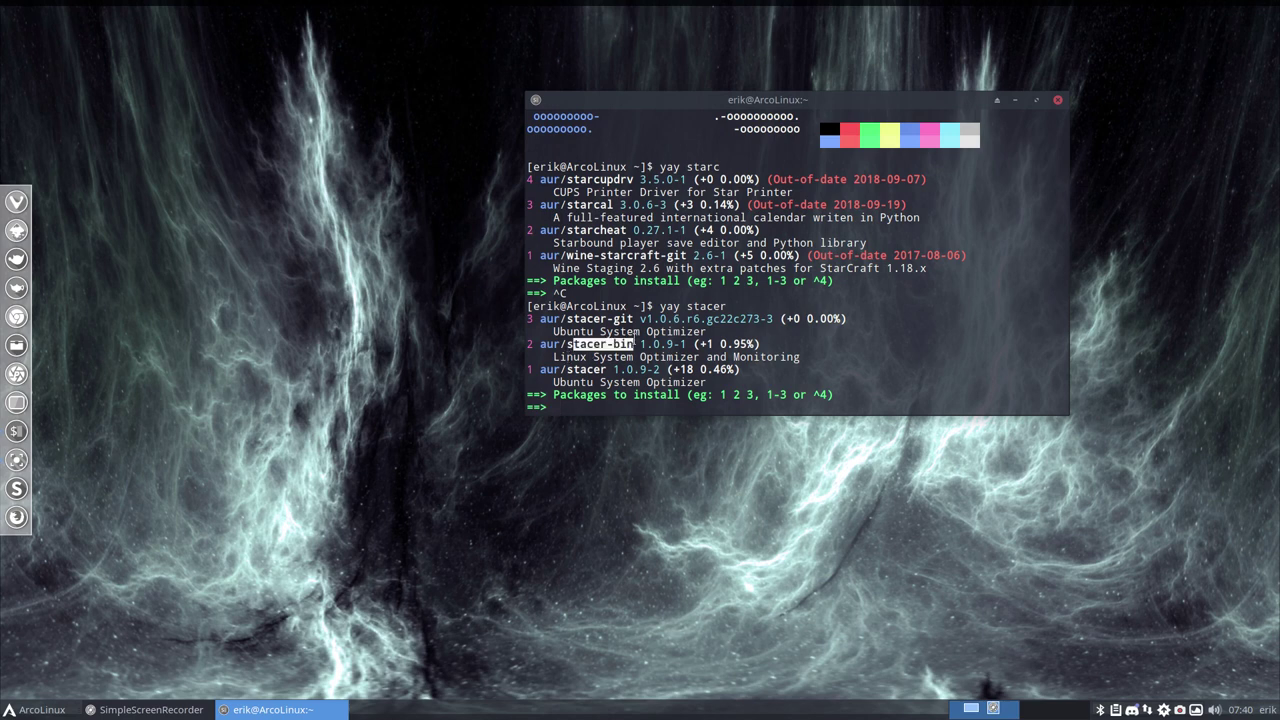
{"action": "left_click", "coordinate": [629, 320]}
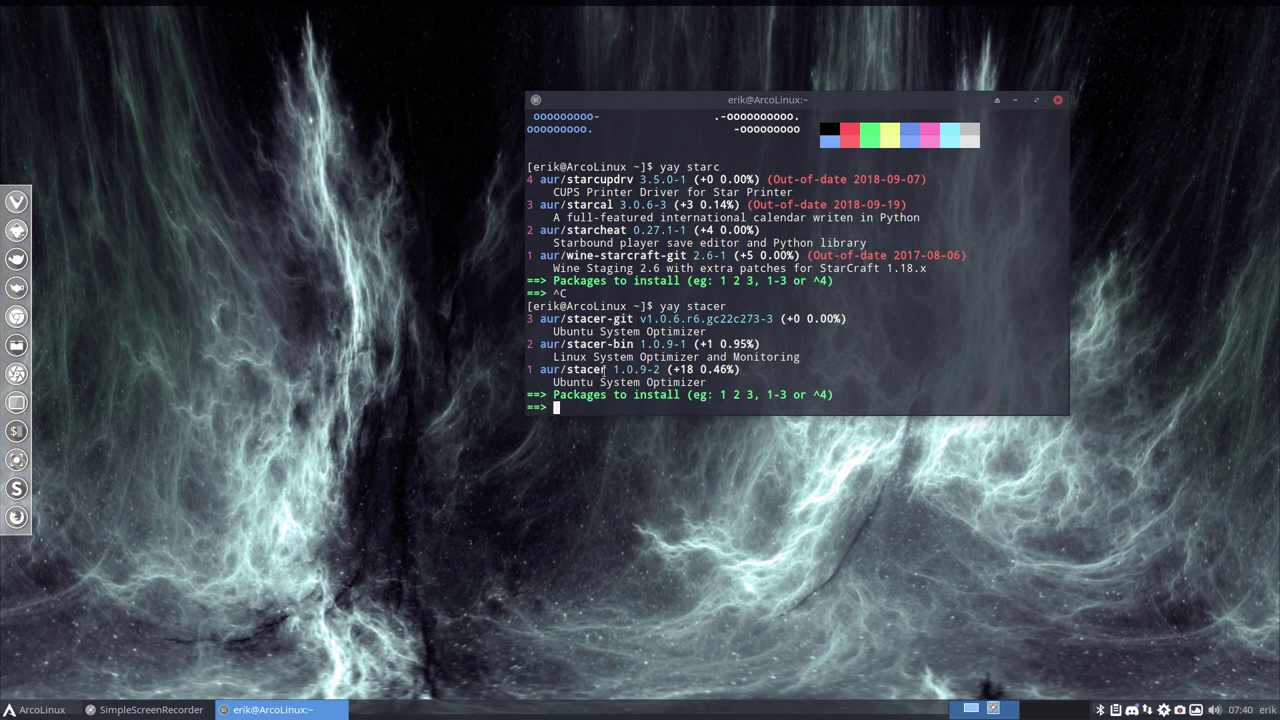
{"action": "left_click_drag", "start_coordinate": [606, 345], "coordinate": [632, 346]}
{"action": "type", "text": "2"}
{"action": "key", "text": "Return"}
{"action": "key", "text": "Return"}
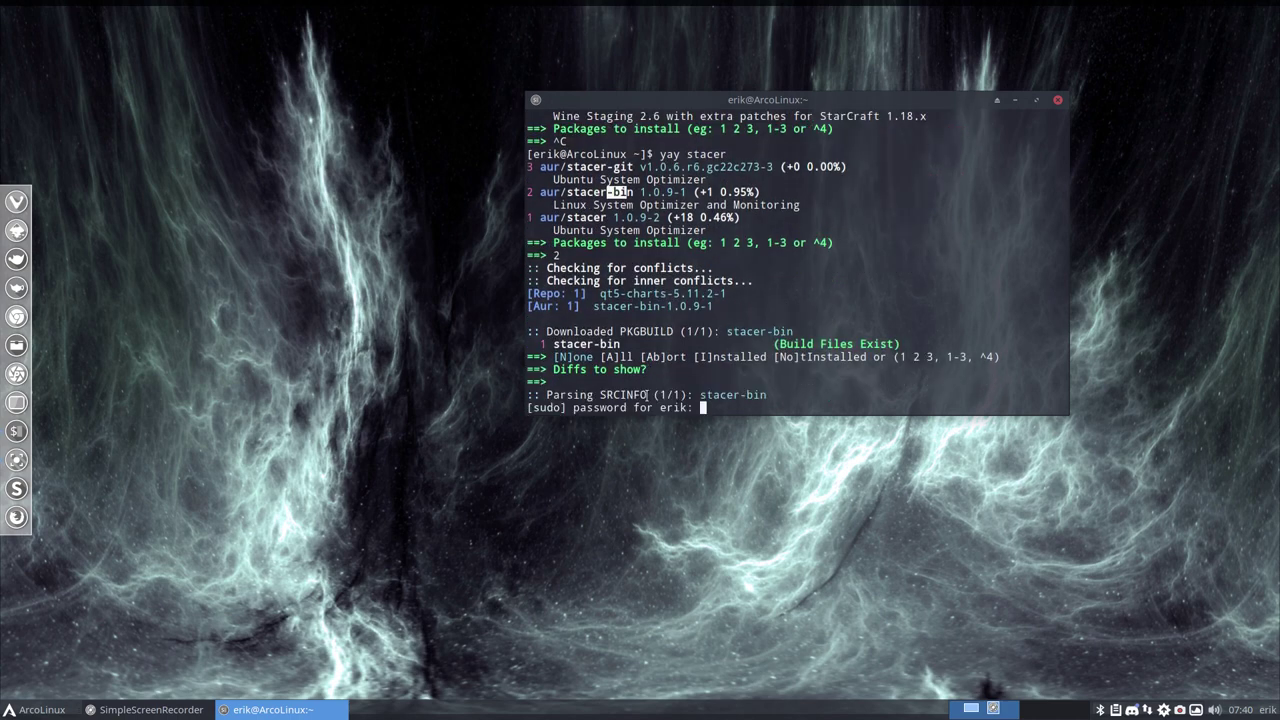
{"action": "key", "text": "Return"}
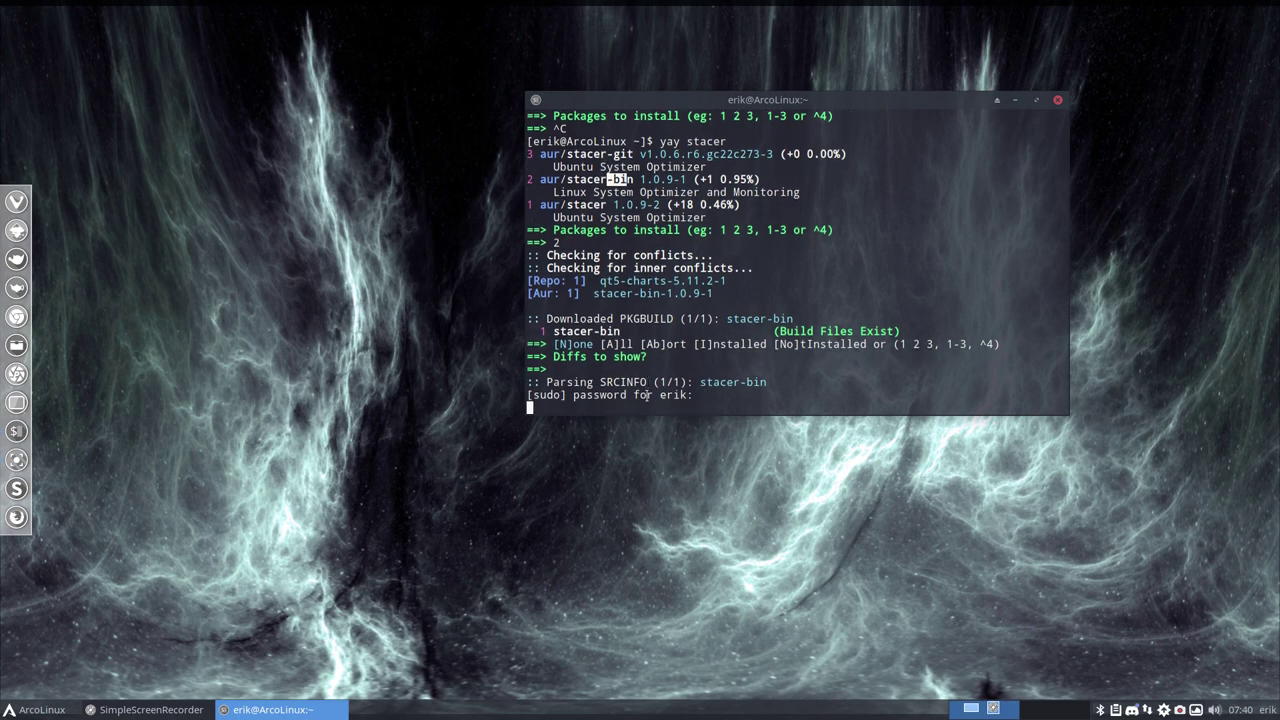
{"action": "key", "text": "Delete"}
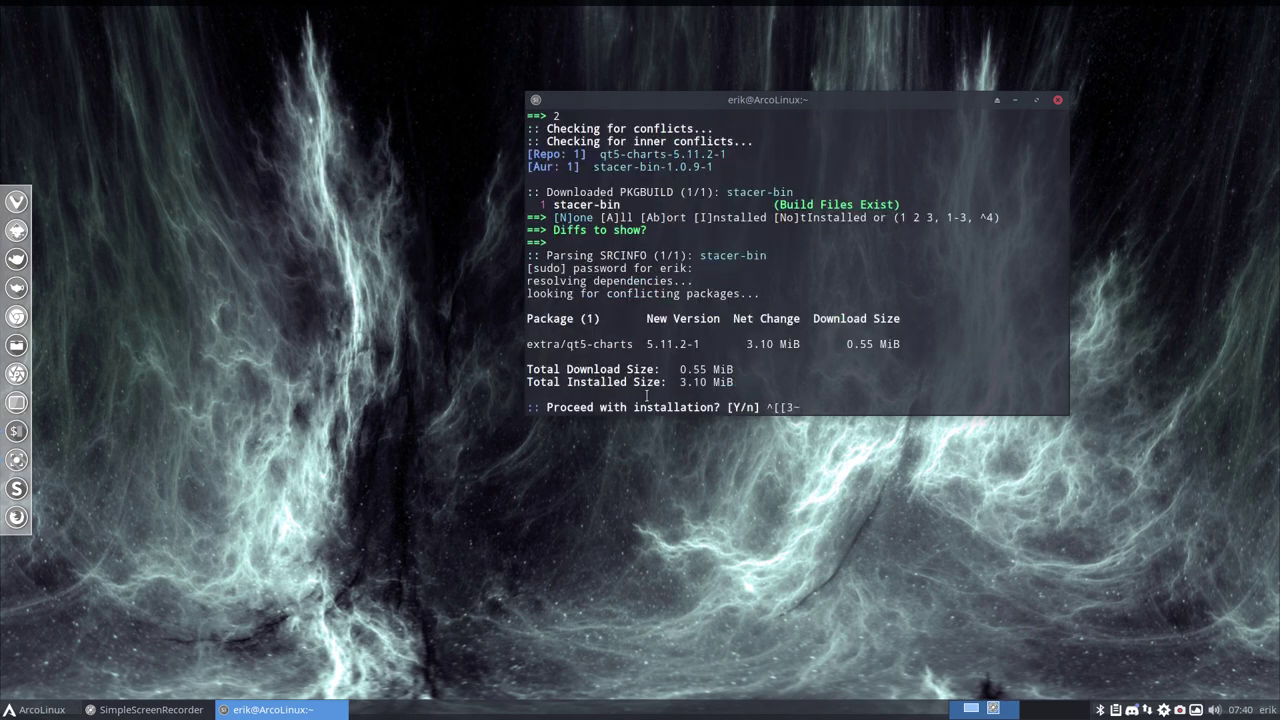
{"action": "key", "text": "BackSpace"}
{"action": "key", "text": "BackSpace"}
{"action": "key", "text": "BackSpace"}
{"action": "key", "text": "BackSpace"}
{"action": "type", "text": "y"}
{"action": "key", "text": "Return"}
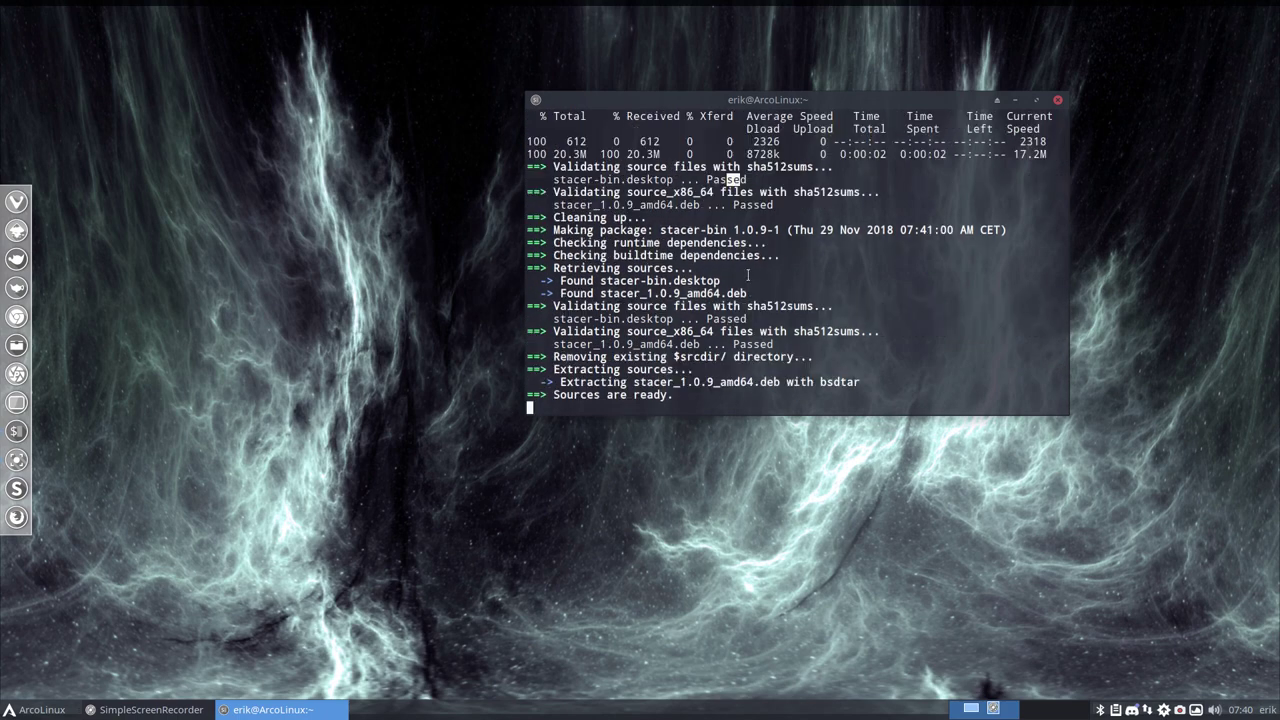
Review the downloaded deb file name in the yay output, then open a file manager from the desktop menu
{"action": "scroll", "coordinate": [801, 242], "scroll_direction": "up", "scroll_amount": 20}
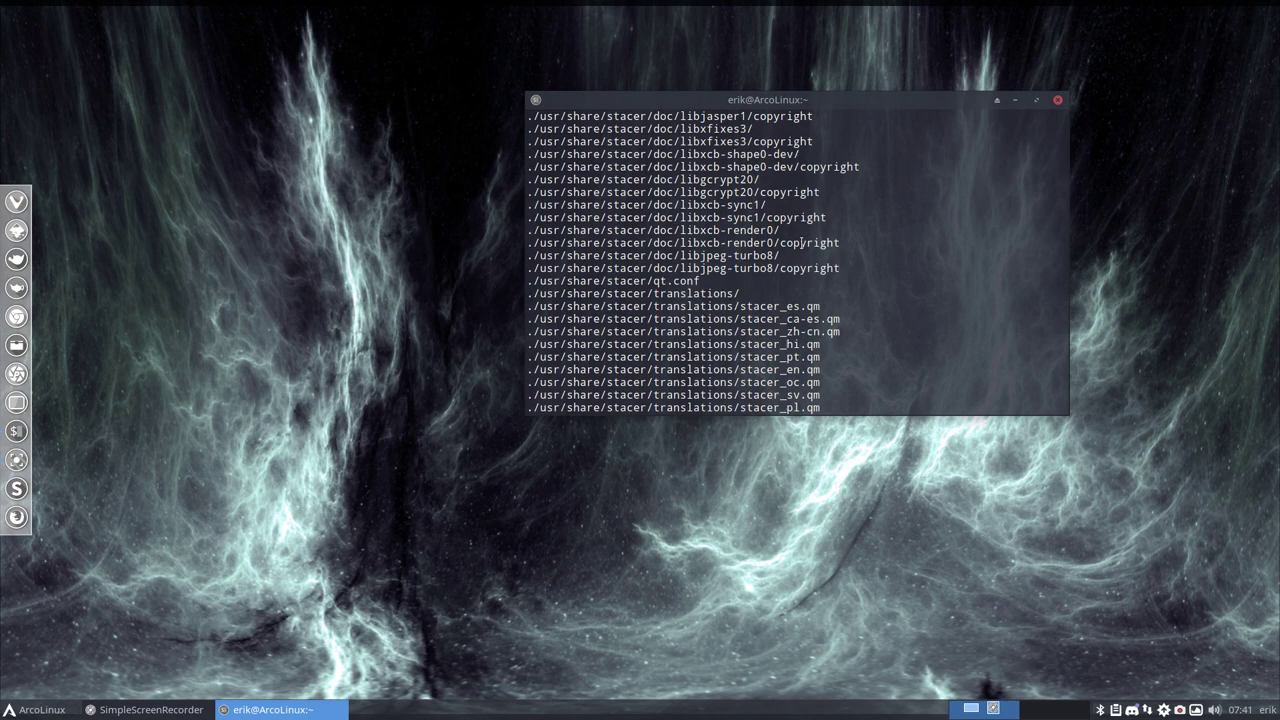
{"action": "scroll", "coordinate": [801, 242], "scroll_direction": "up", "scroll_amount": 3}
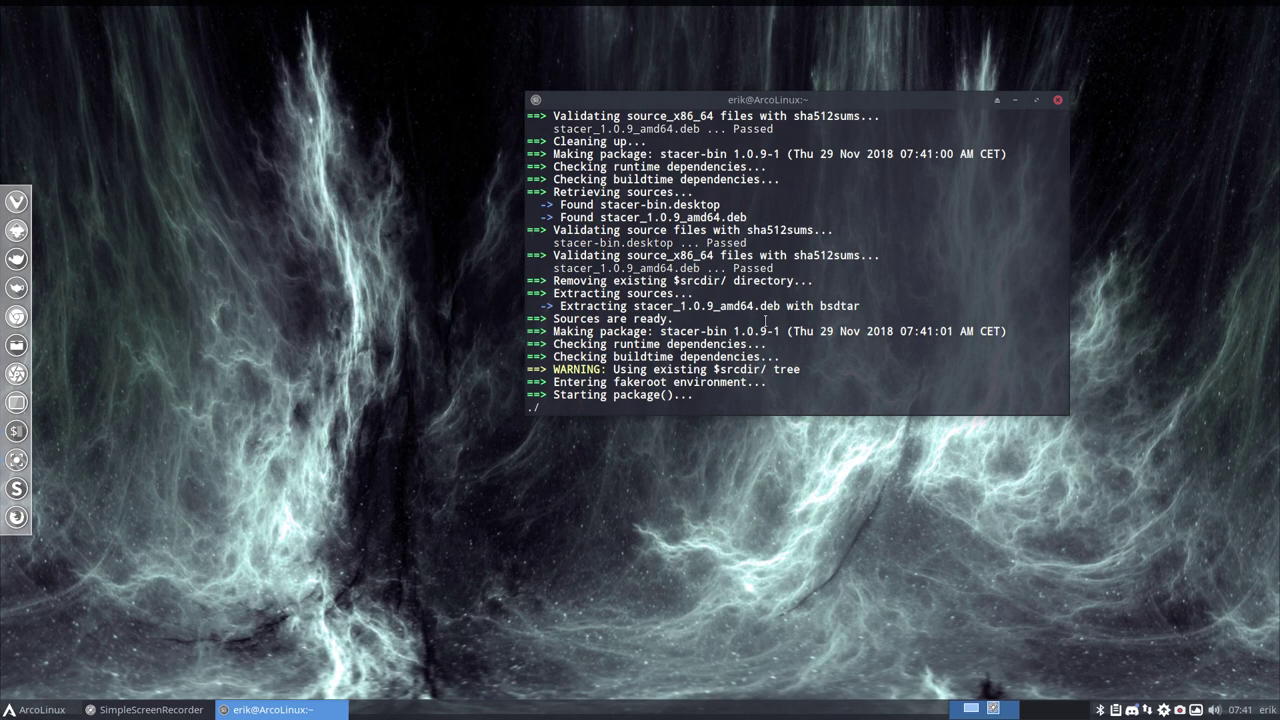
{"action": "left_click_drag", "start_coordinate": [640, 268], "coordinate": [699, 272]}
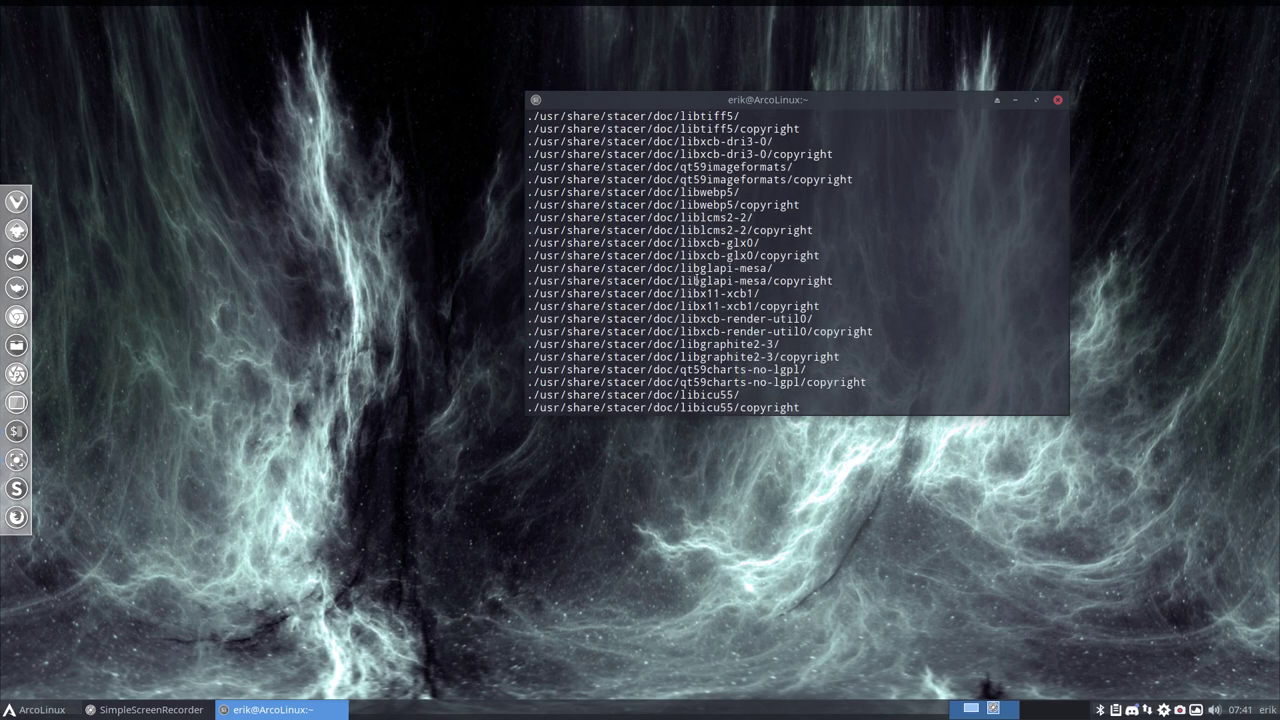
{"action": "right_click", "coordinate": [238, 267]}
{"action": "left_click", "coordinate": [295, 276]}
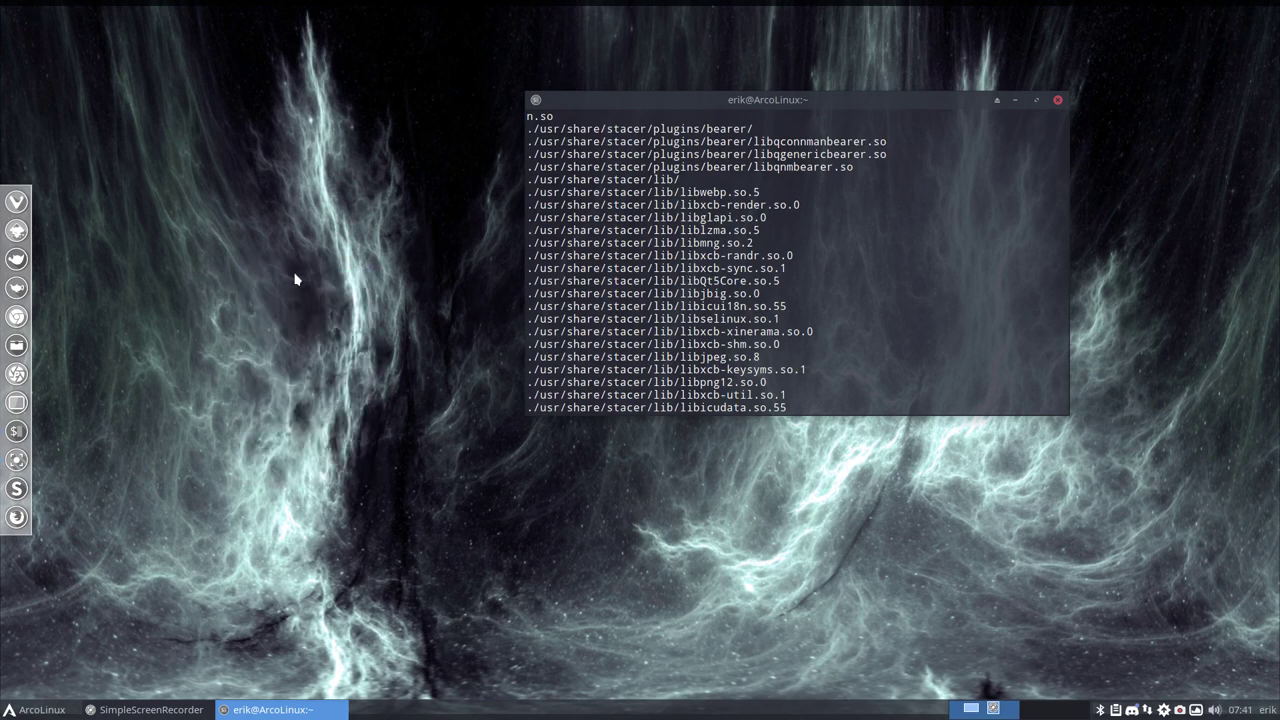
Browse Home > .cache > yay > stacer-bin and open PKGBUILD in Sublime Text
{"action": "left_click", "coordinate": [73, 146]}
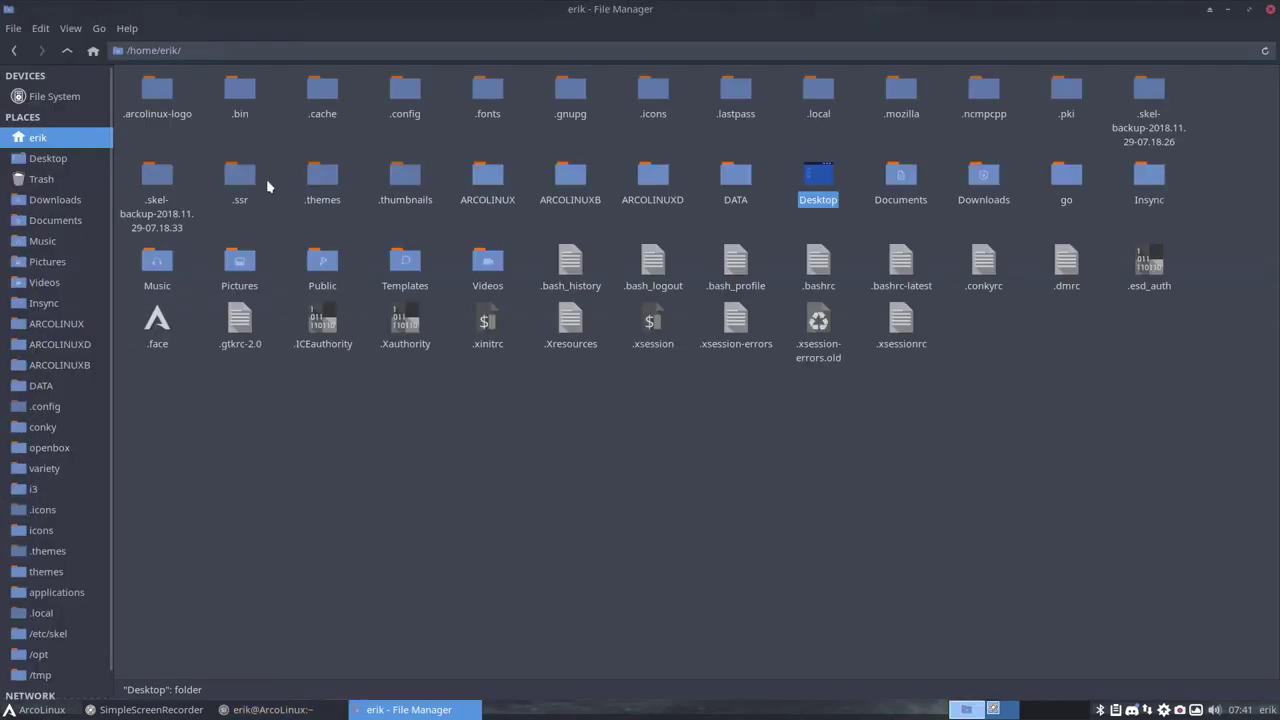
{"action": "double_click", "coordinate": [329, 93]}
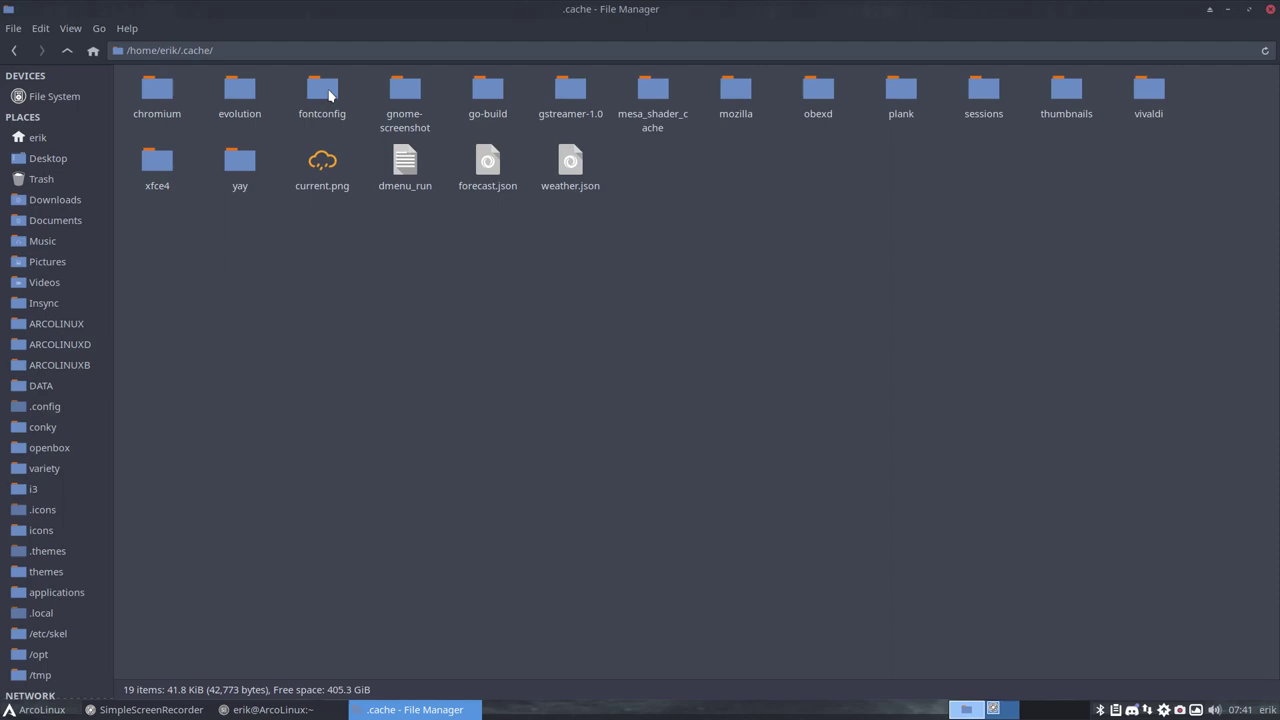
{"action": "double_click", "coordinate": [248, 170]}
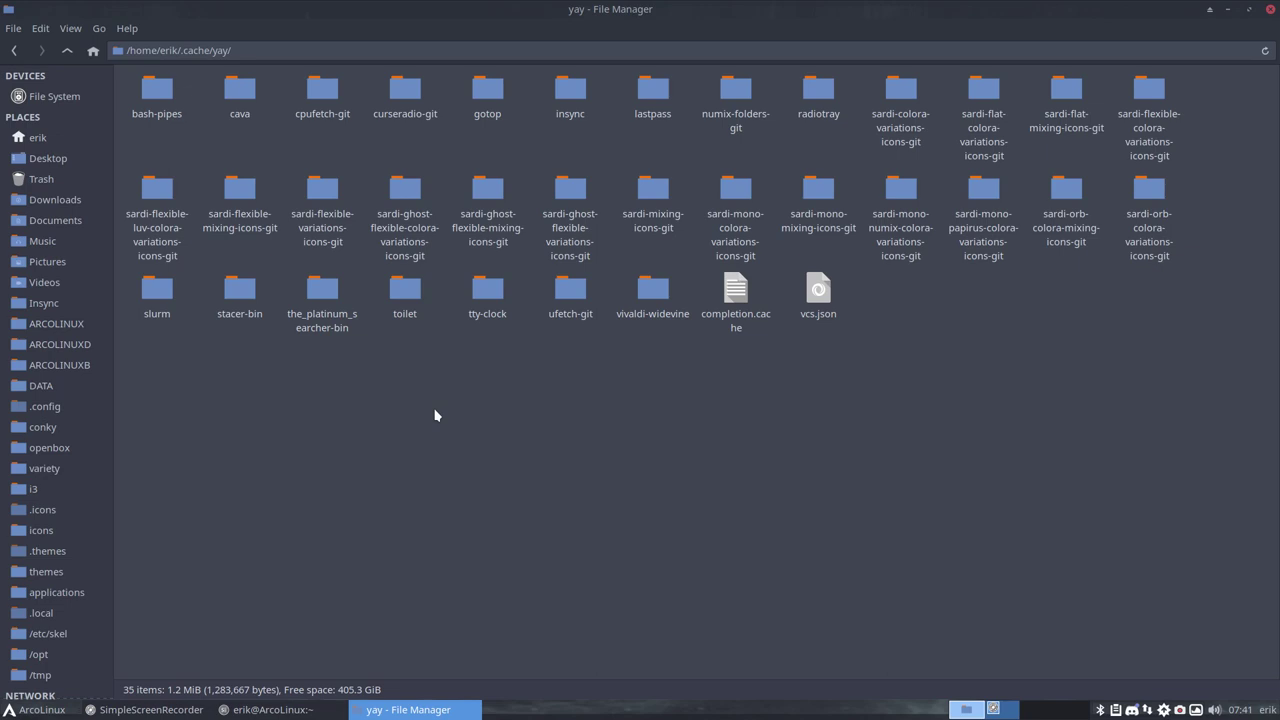
{"action": "double_click", "coordinate": [246, 290]}
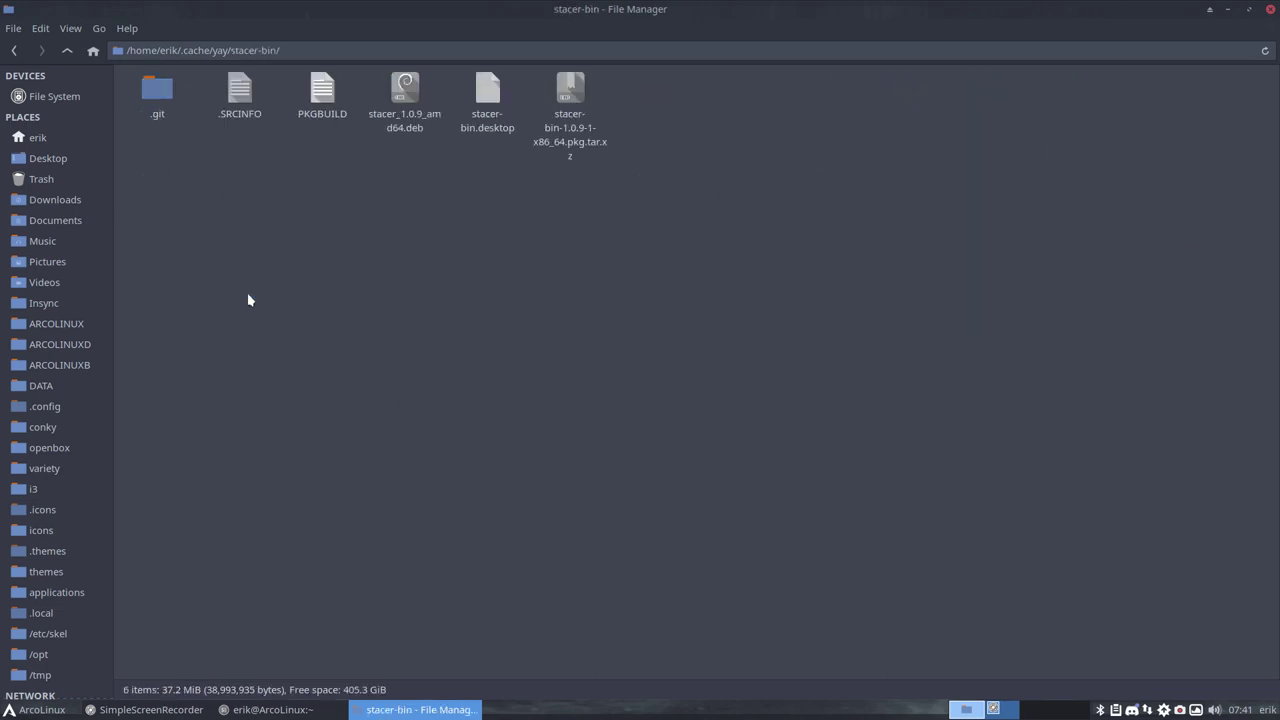
{"action": "double_click", "coordinate": [322, 95]}
{"action": "scroll", "coordinate": [355, 227], "scroll_direction": "up", "scroll_amount": 5}
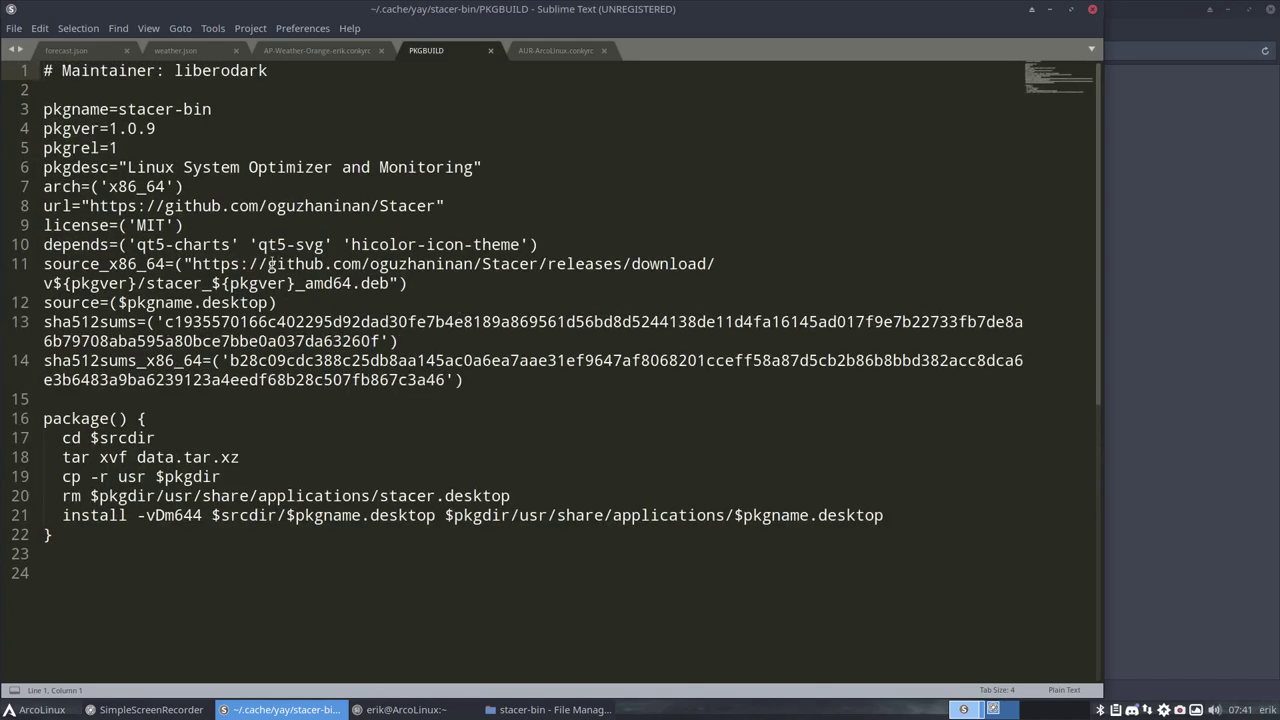
Highlight parts of the source_x86_64 URL: github.com, owner, Stacer, releases, download and the deb name
{"action": "left_click_drag", "start_coordinate": [268, 263], "coordinate": [363, 263]}
{"action": "double_click", "coordinate": [423, 263]}
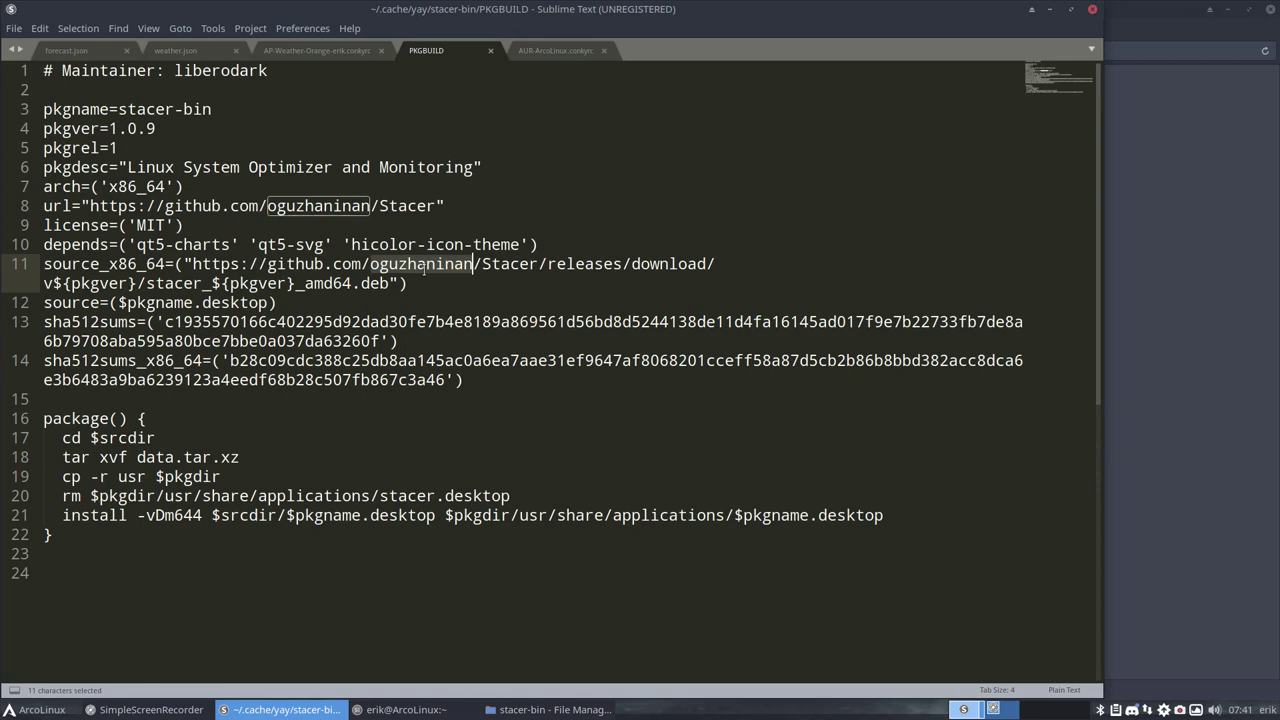
{"action": "double_click", "coordinate": [492, 264]}
{"action": "double_click", "coordinate": [588, 264]}
{"action": "left_click", "coordinate": [650, 263]}
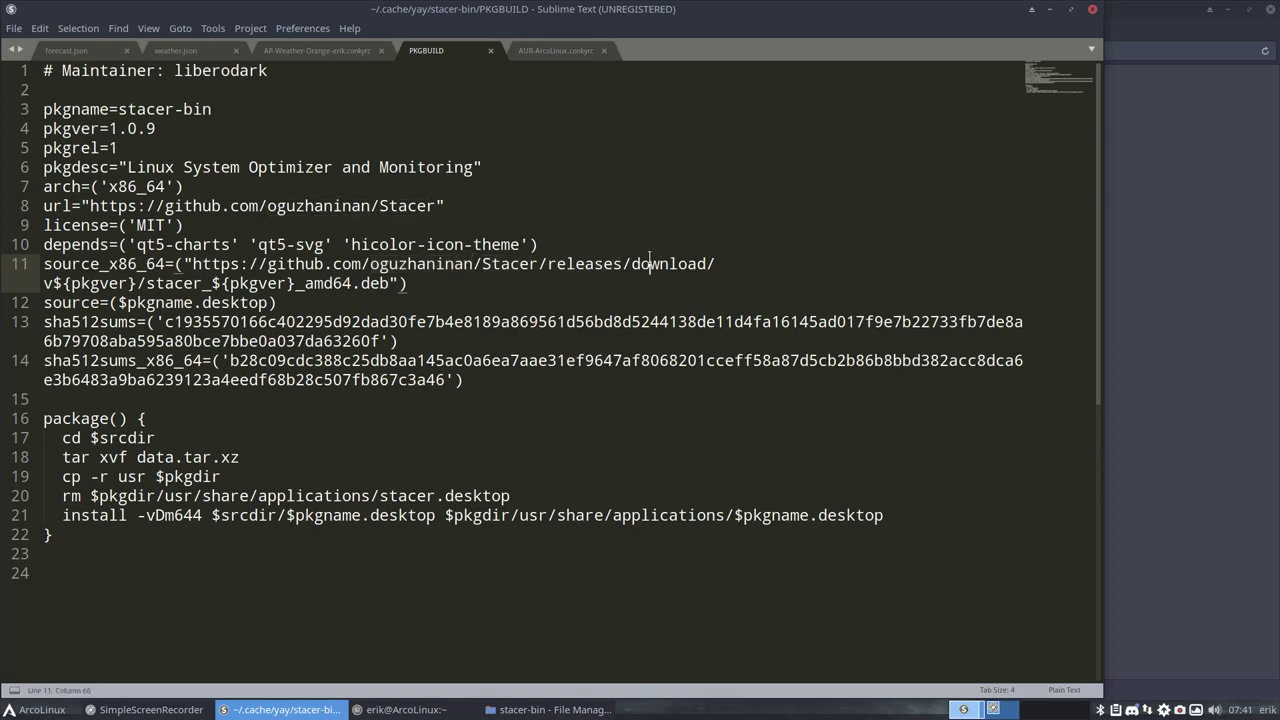
{"action": "double_click", "coordinate": [650, 263]}
{"action": "left_click_drag", "start_coordinate": [390, 283], "coordinate": [44, 285]}
Highlight the pkgver=1.0.9 and pkgrel=1 lines, then close Sublime Text
{"action": "left_click_drag", "start_coordinate": [156, 128], "coordinate": [43, 128]}
{"action": "left_click_drag", "start_coordinate": [117, 147], "coordinate": [30, 158]}
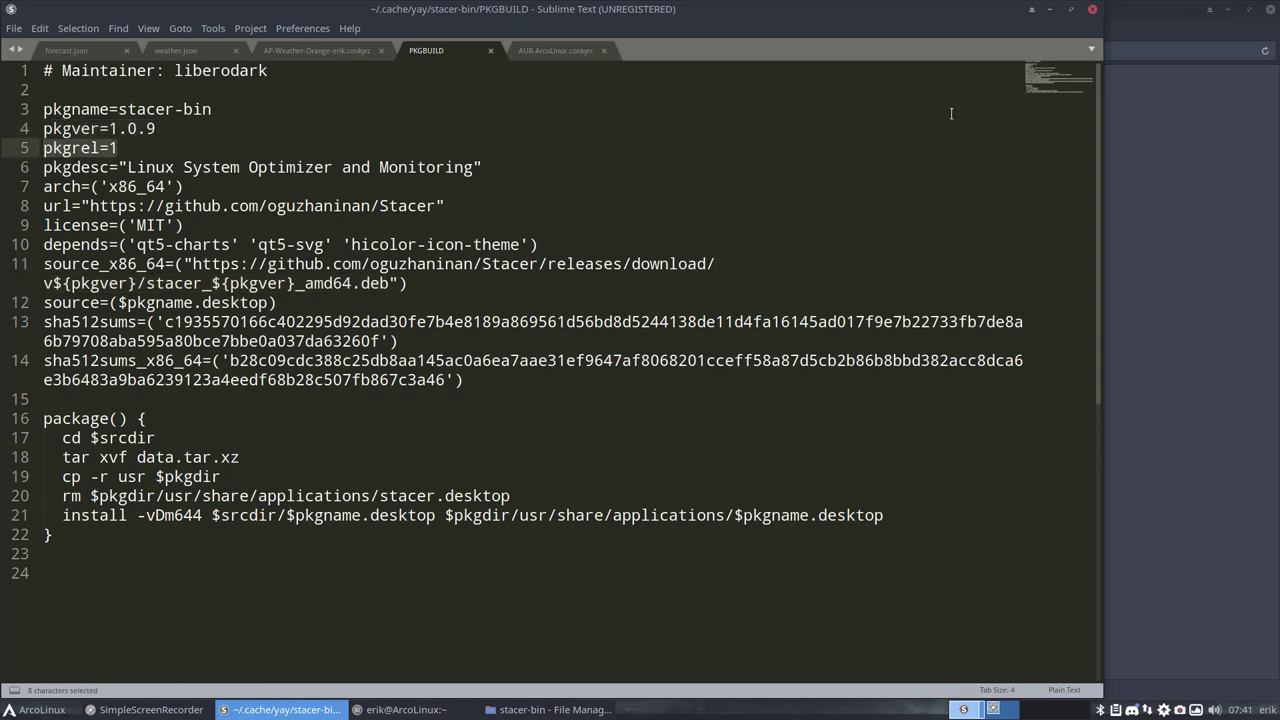
{"action": "left_click", "coordinate": [1092, 9]}
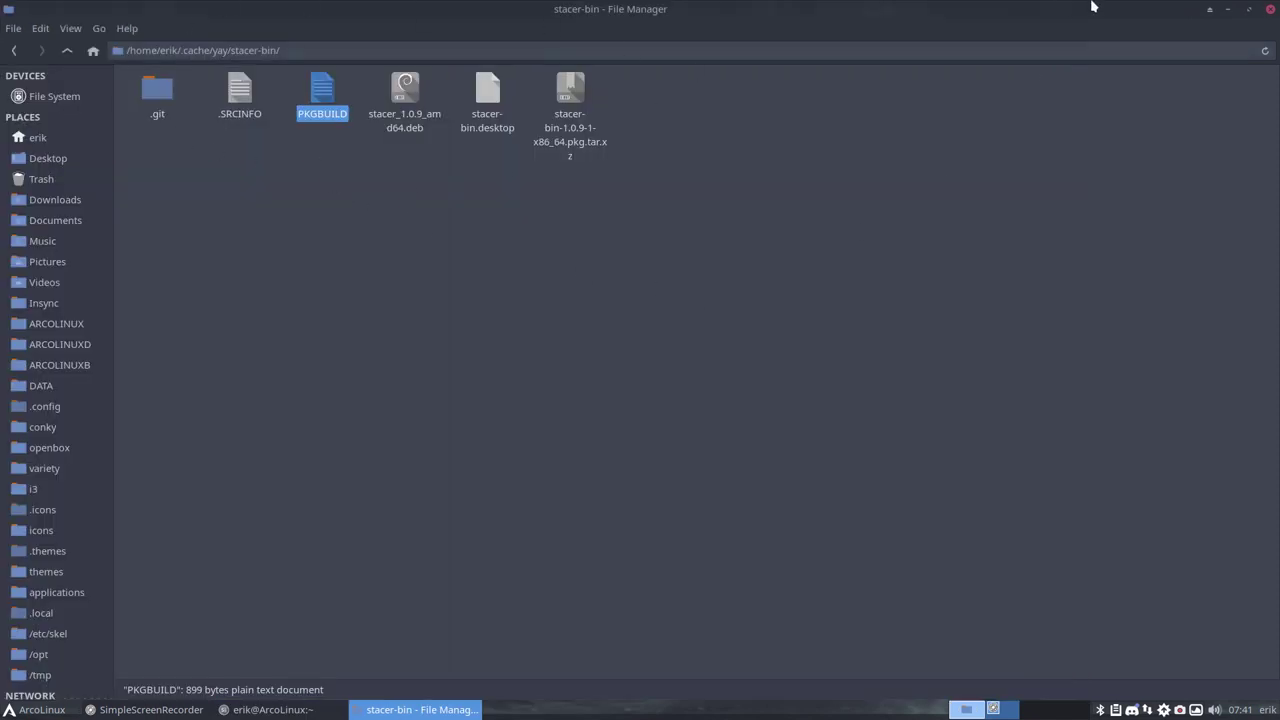
Close Thunar, centre the terminal, and scroll to confirm stacer-bin 1.0.9-1 finished installing
{"action": "left_click", "coordinate": [1270, 9]}
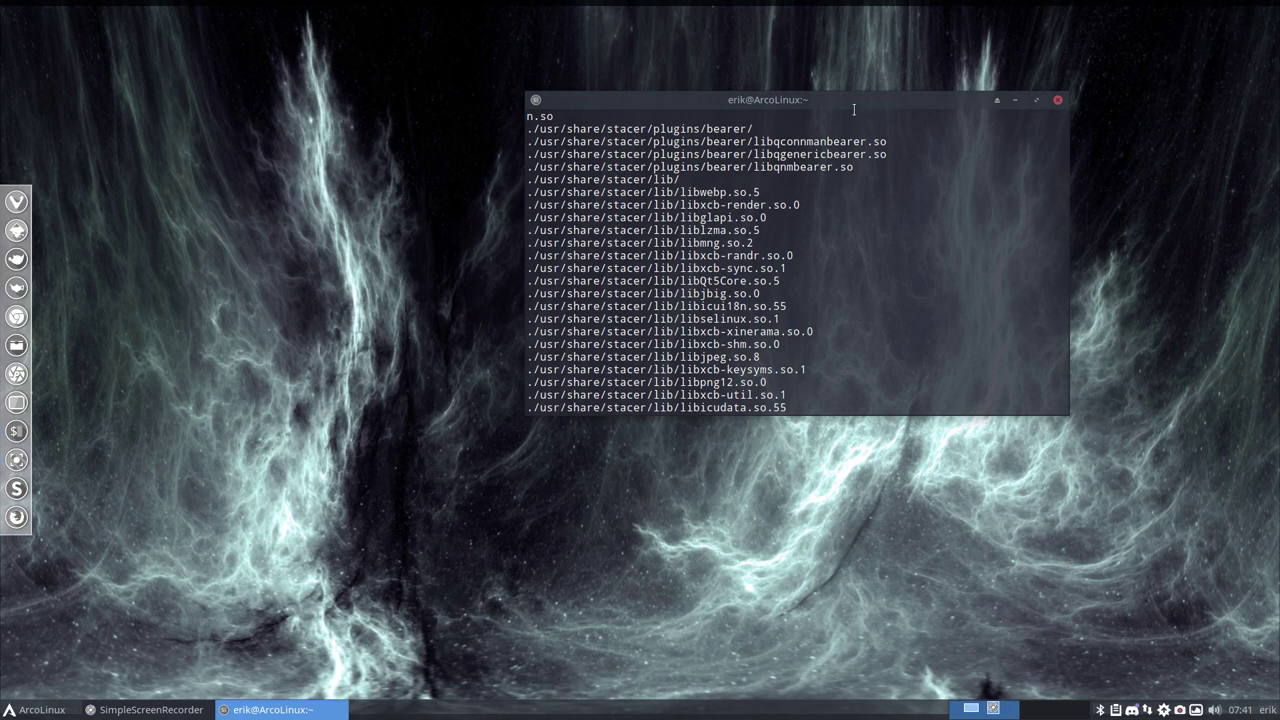
{"action": "left_click_drag", "start_coordinate": [840, 106], "coordinate": [739, 210]}
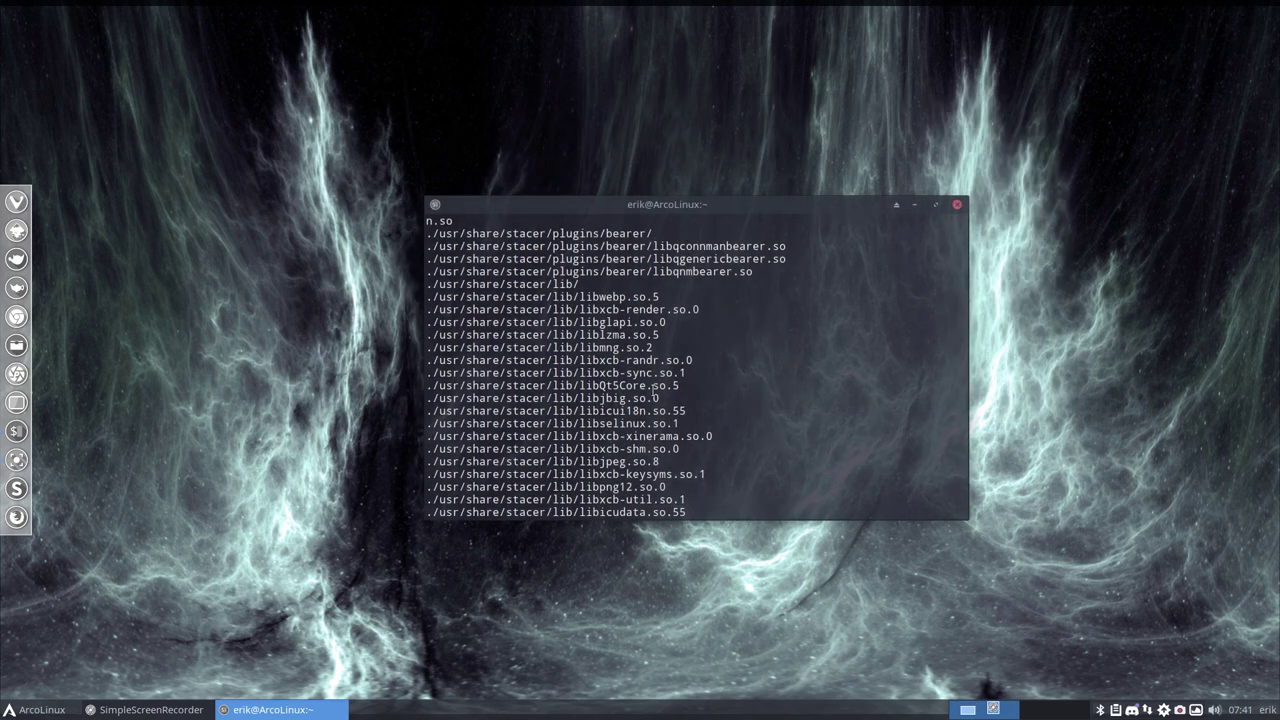
{"action": "scroll", "coordinate": [654, 392], "scroll_direction": "up", "scroll_amount": 10}
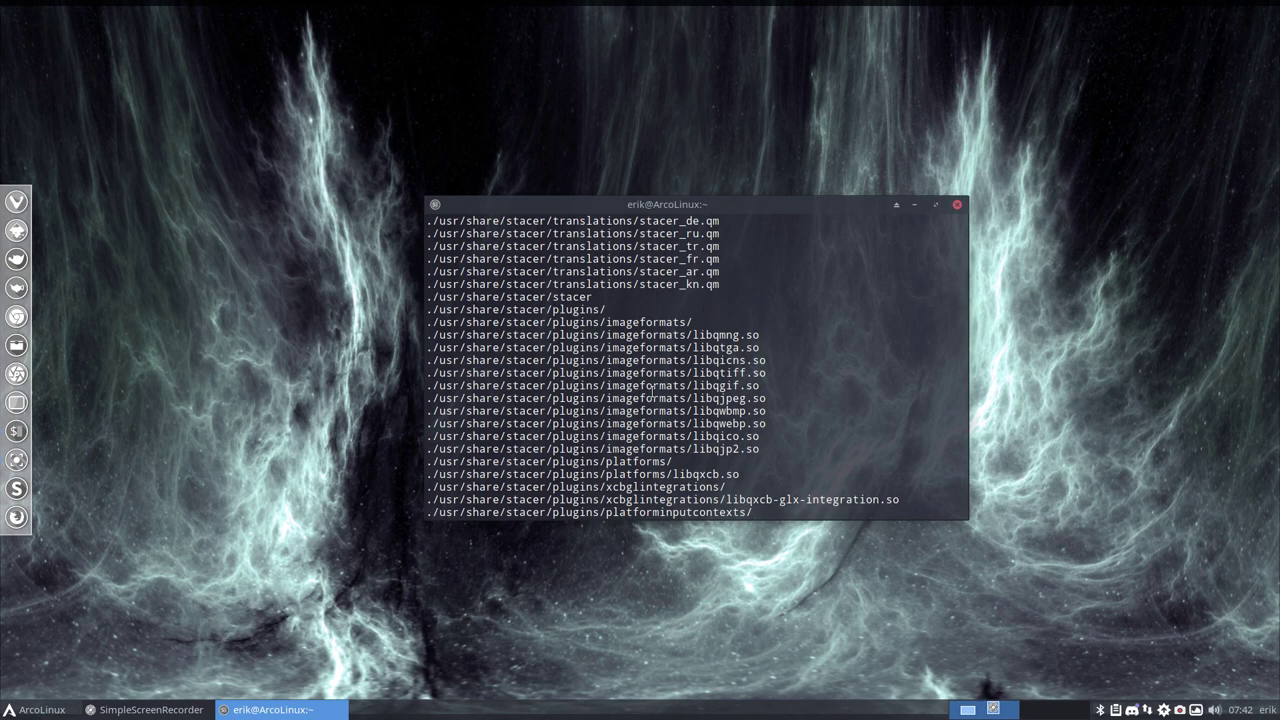
{"action": "scroll", "coordinate": [652, 391], "scroll_direction": "down", "scroll_amount": 10}
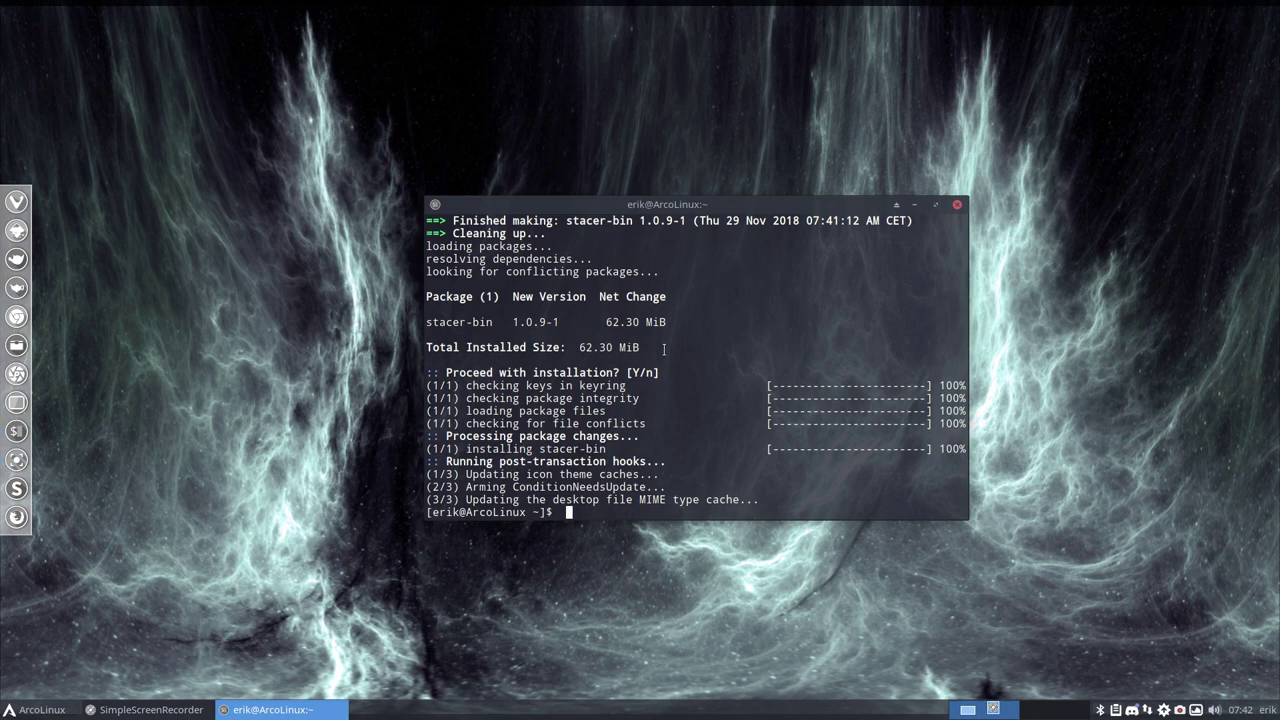
Close the terminal, launch Stacer by searching 'sta' in the application menu, and nudge its window up
{"action": "left_click", "coordinate": [957, 204]}
{"action": "left_click", "coordinate": [44, 710]}
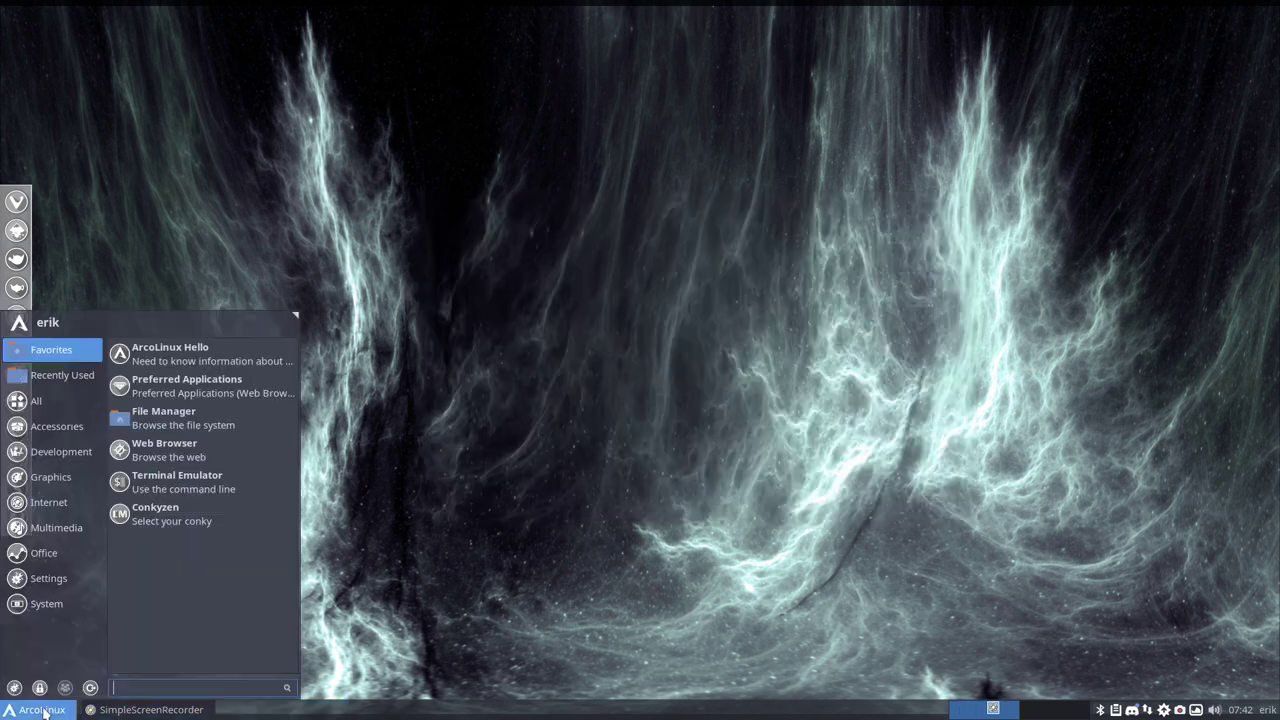
{"action": "type", "text": "sta"}
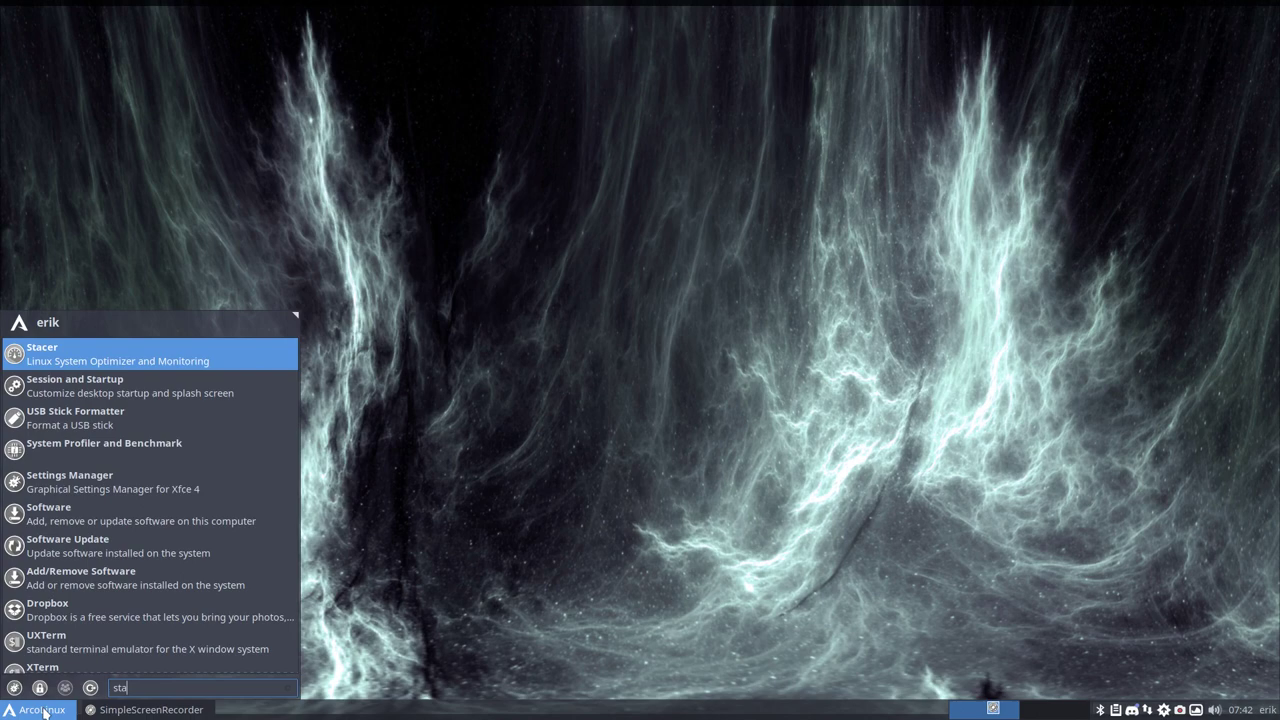
{"action": "key", "text": "Return"}
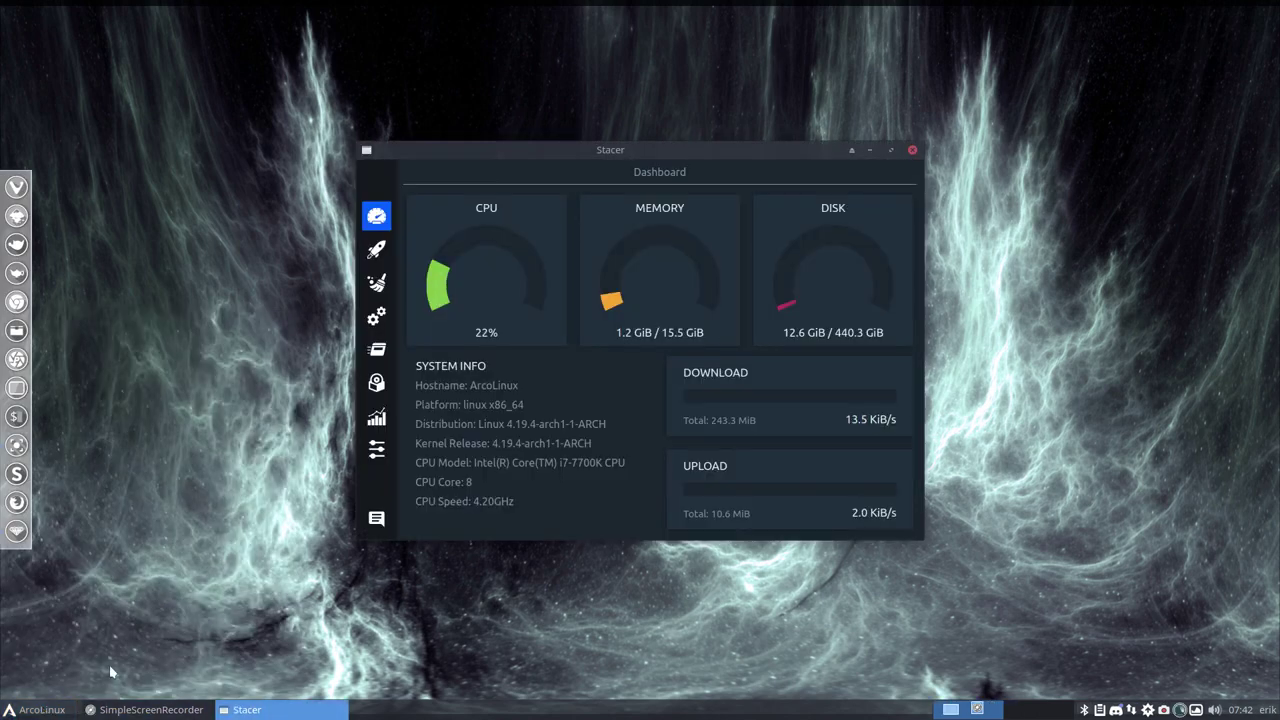
{"action": "left_click_drag", "start_coordinate": [658, 150], "coordinate": [681, 91]}
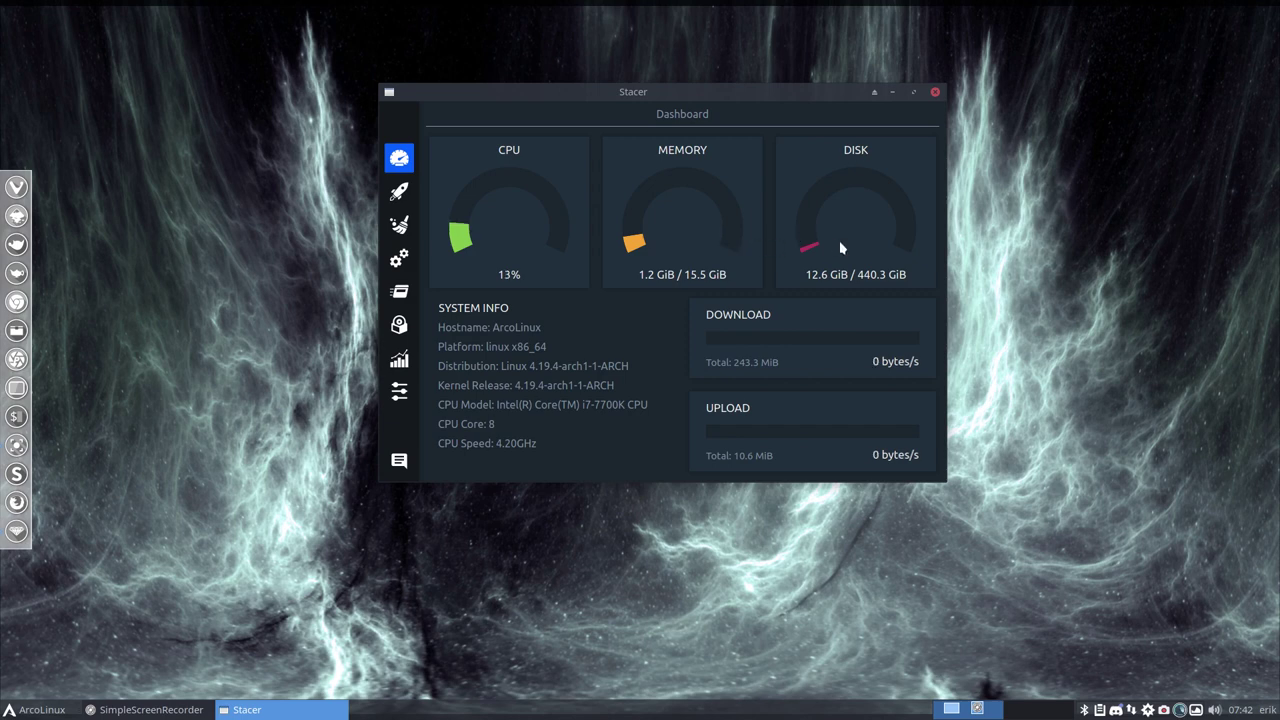
Show Stacer's startup apps at upper right and a file manager on ~/.config/autostart tiled top-left
{"action": "left_click", "coordinate": [399, 193]}
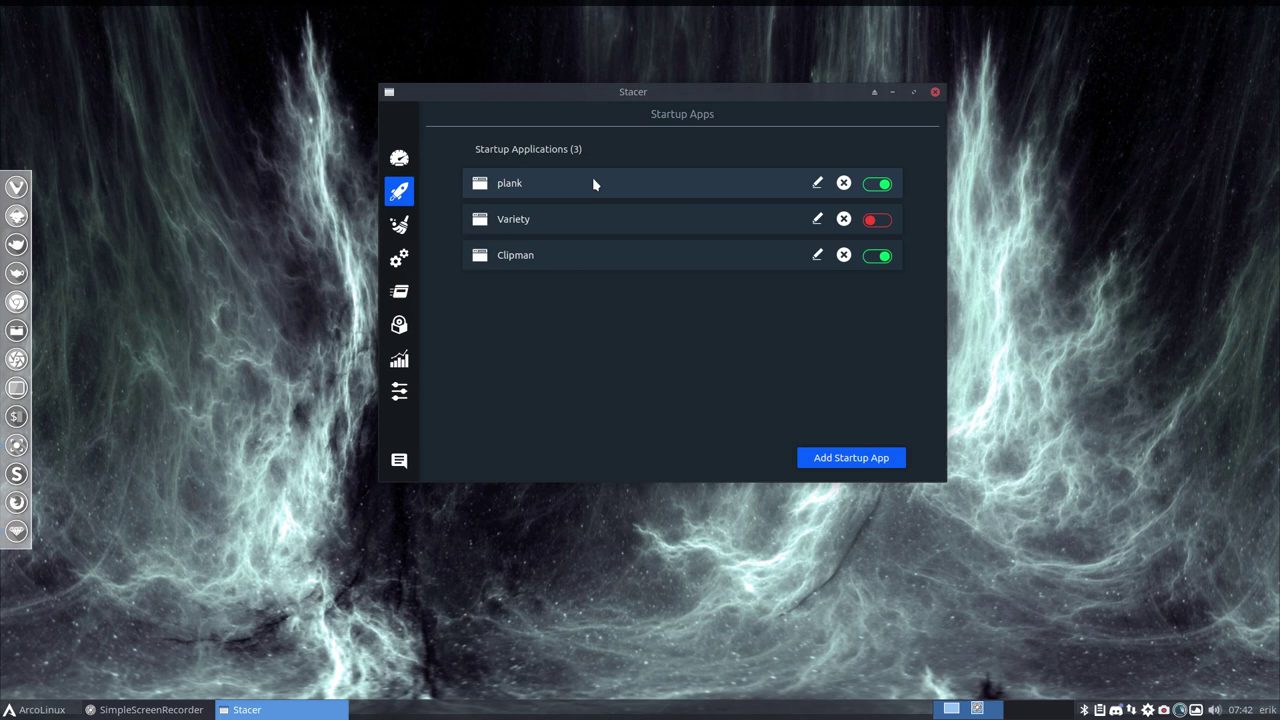
{"action": "left_click_drag", "start_coordinate": [649, 97], "coordinate": [980, 53]}
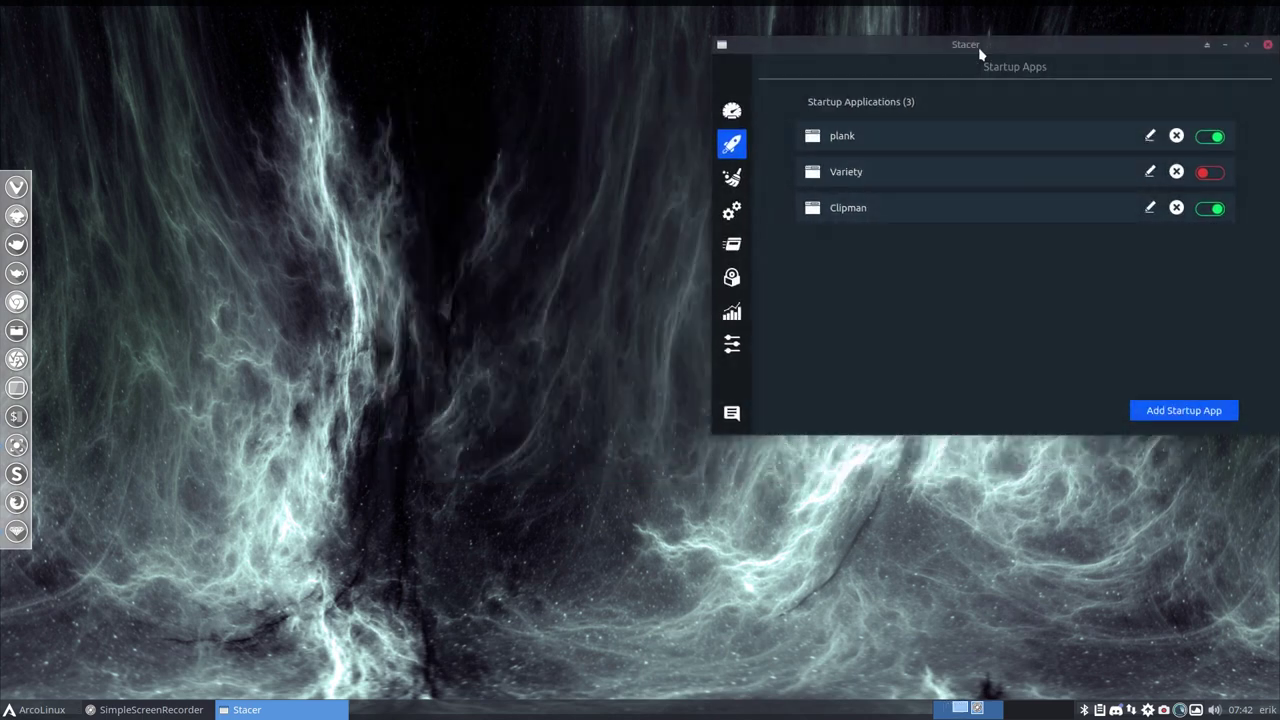
{"action": "right_click", "coordinate": [167, 194]}
{"action": "left_click", "coordinate": [198, 200]}
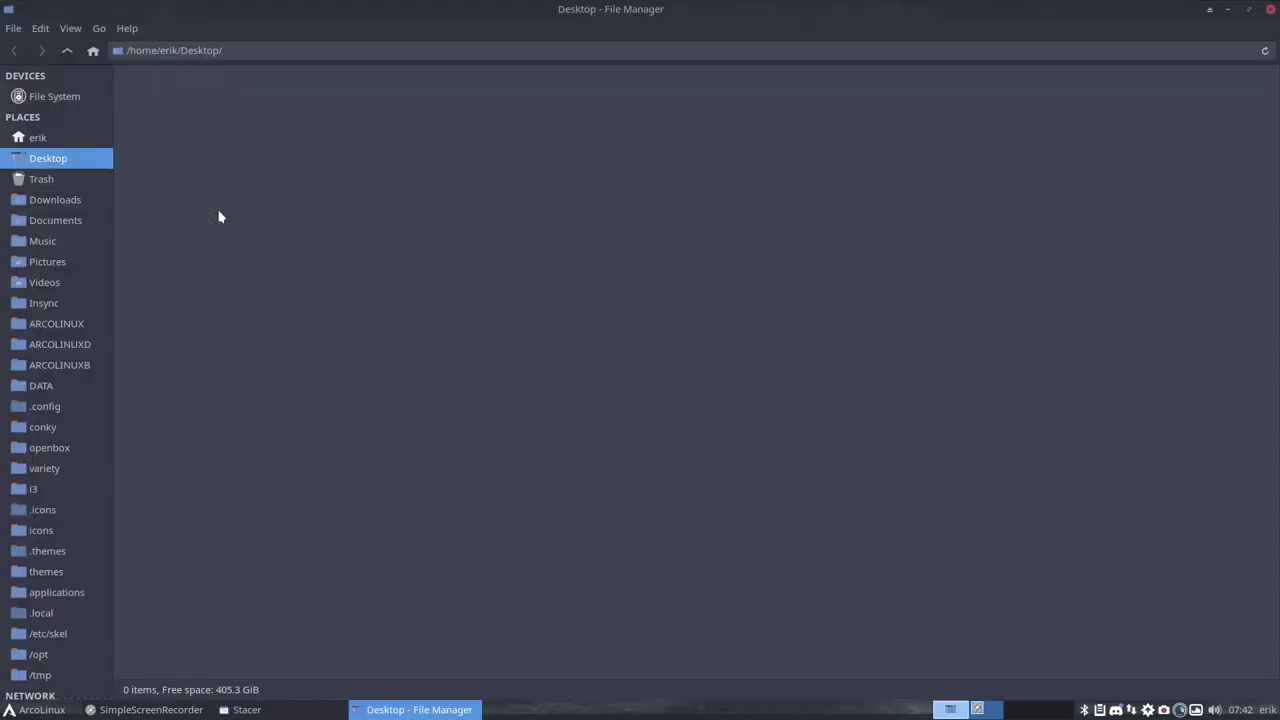
{"action": "left_click", "coordinate": [38, 137]}
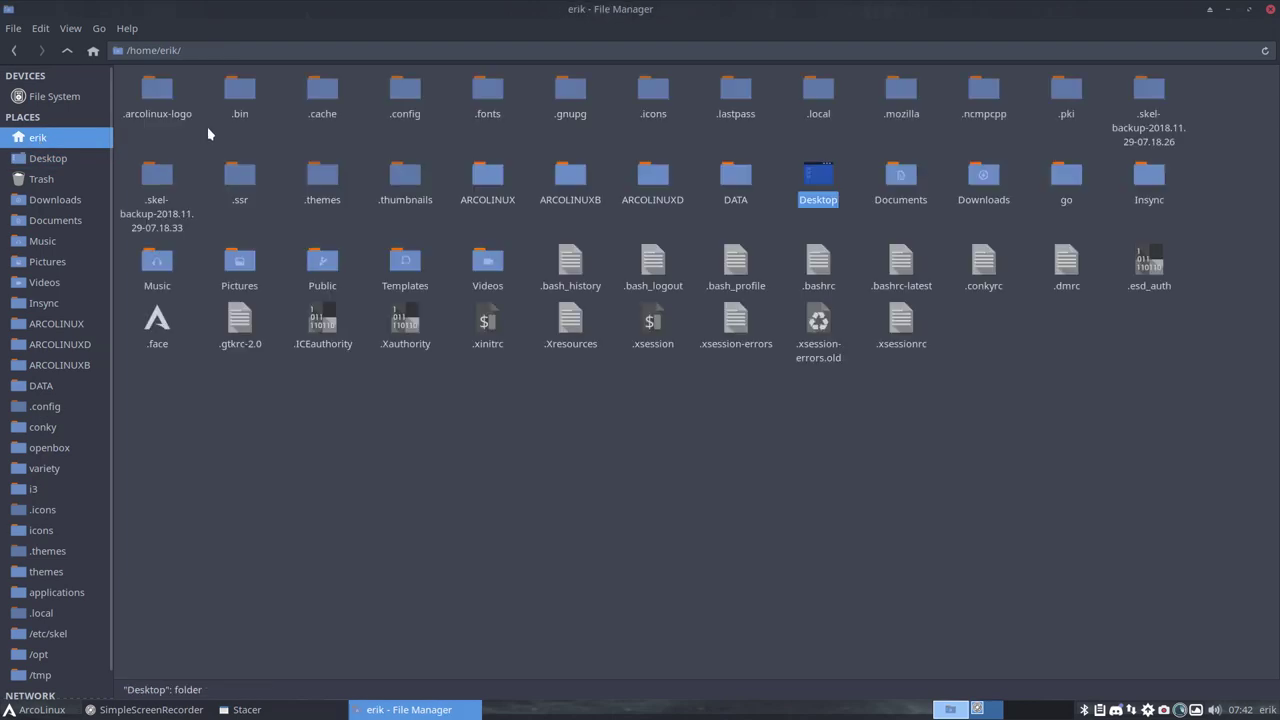
{"action": "double_click", "coordinate": [388, 92]}
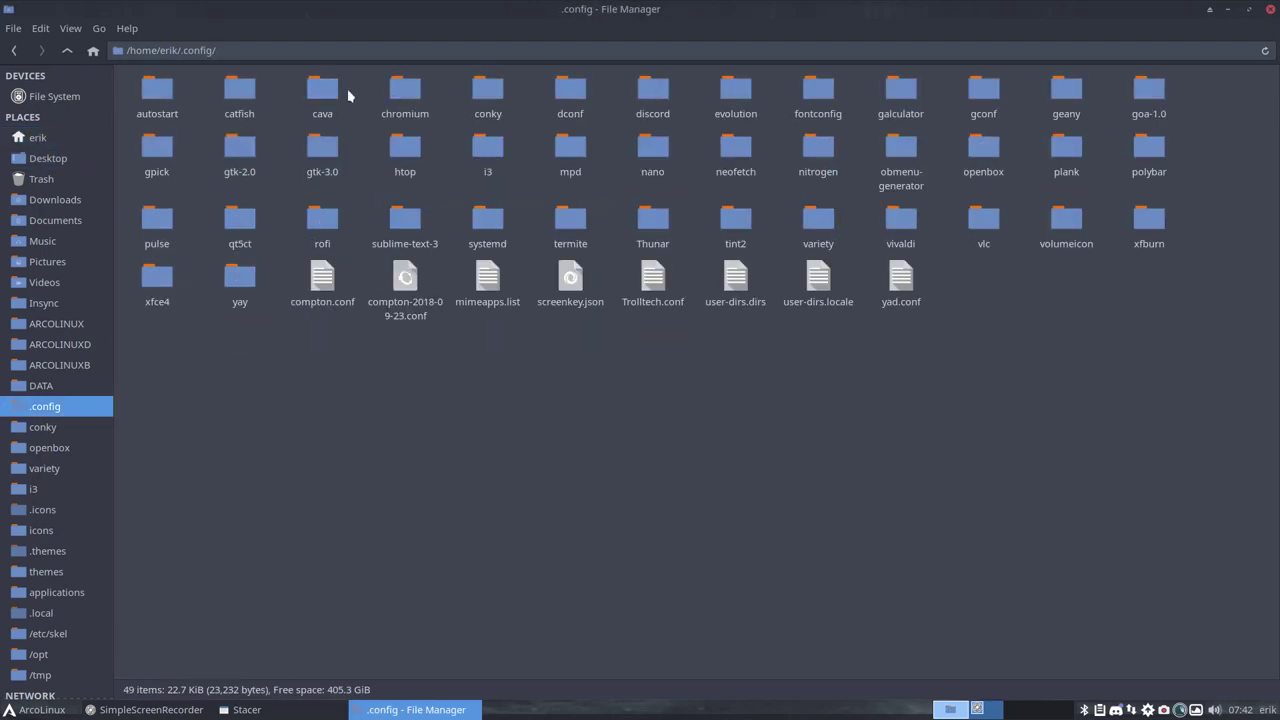
{"action": "double_click", "coordinate": [163, 100]}
{"action": "left_click_drag", "start_coordinate": [430, 12], "coordinate": [3, 3]}
{"action": "left_click", "coordinate": [1128, 230]}
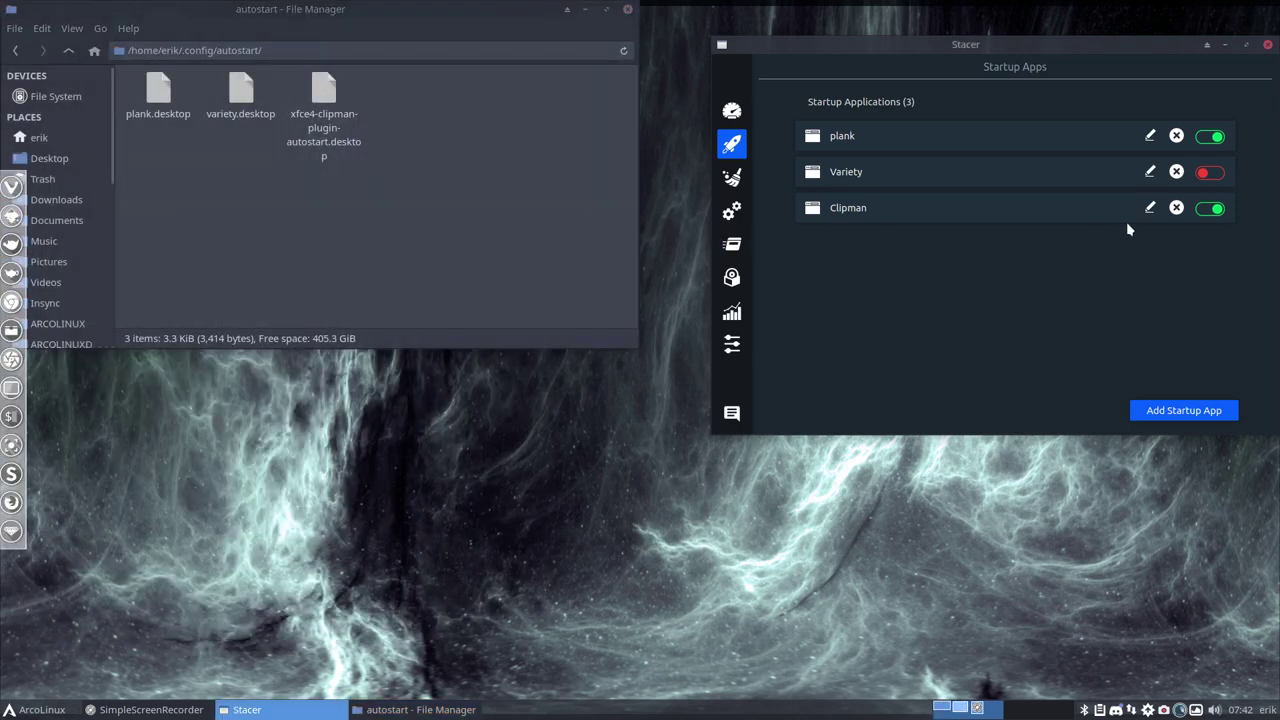
Turn off Clipman at startup in Stacer and bring up the actions for Clipman's autostart file
{"action": "left_click", "coordinate": [1200, 213]}
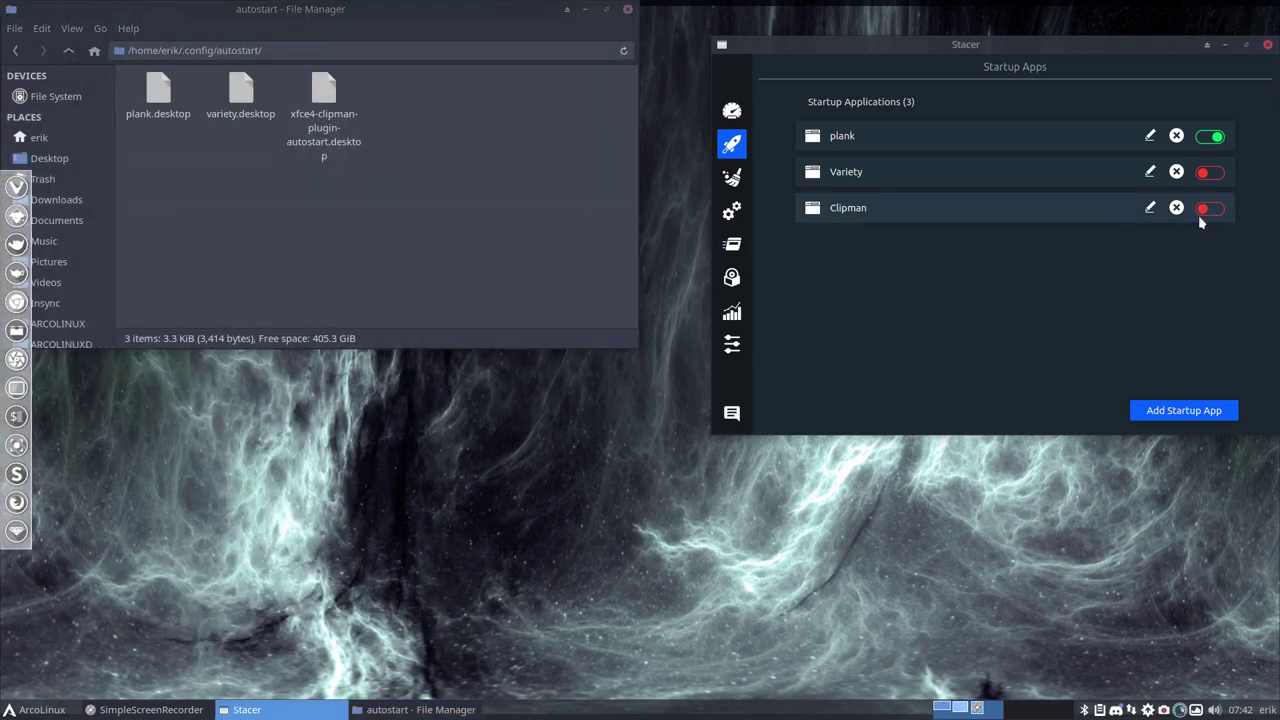
{"action": "left_click", "coordinate": [422, 236]}
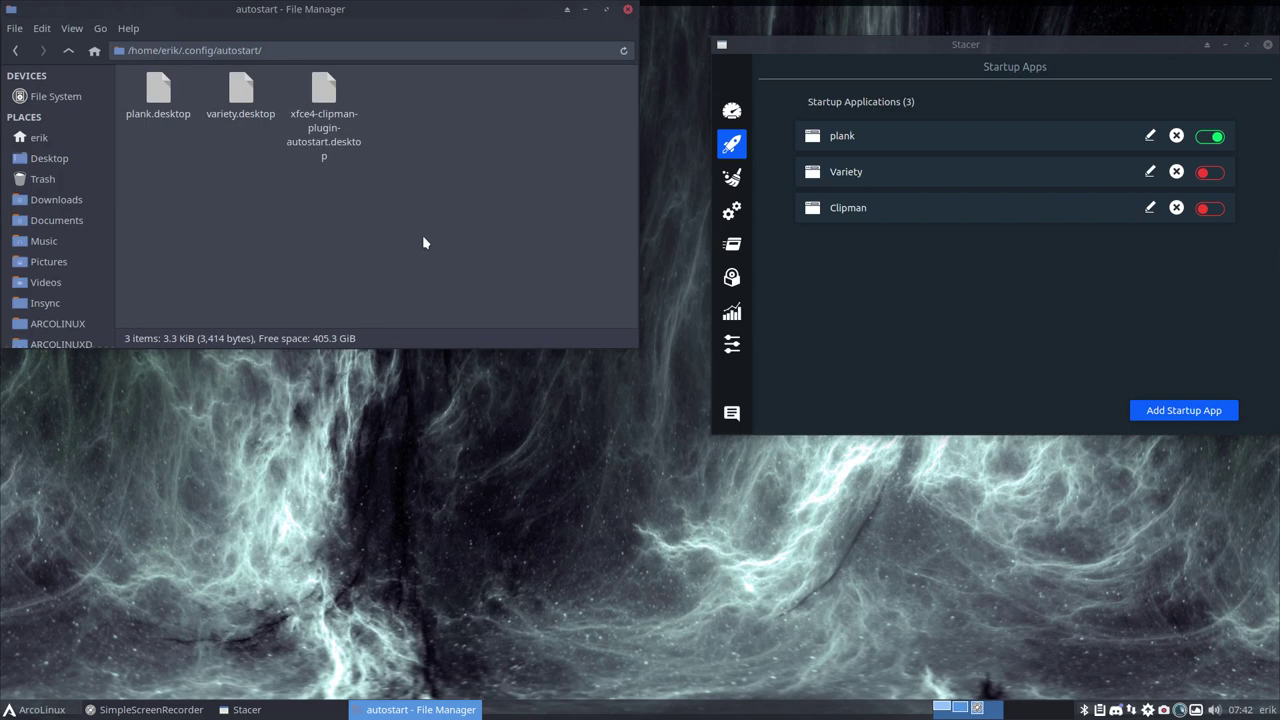
{"action": "left_click", "coordinate": [324, 92]}
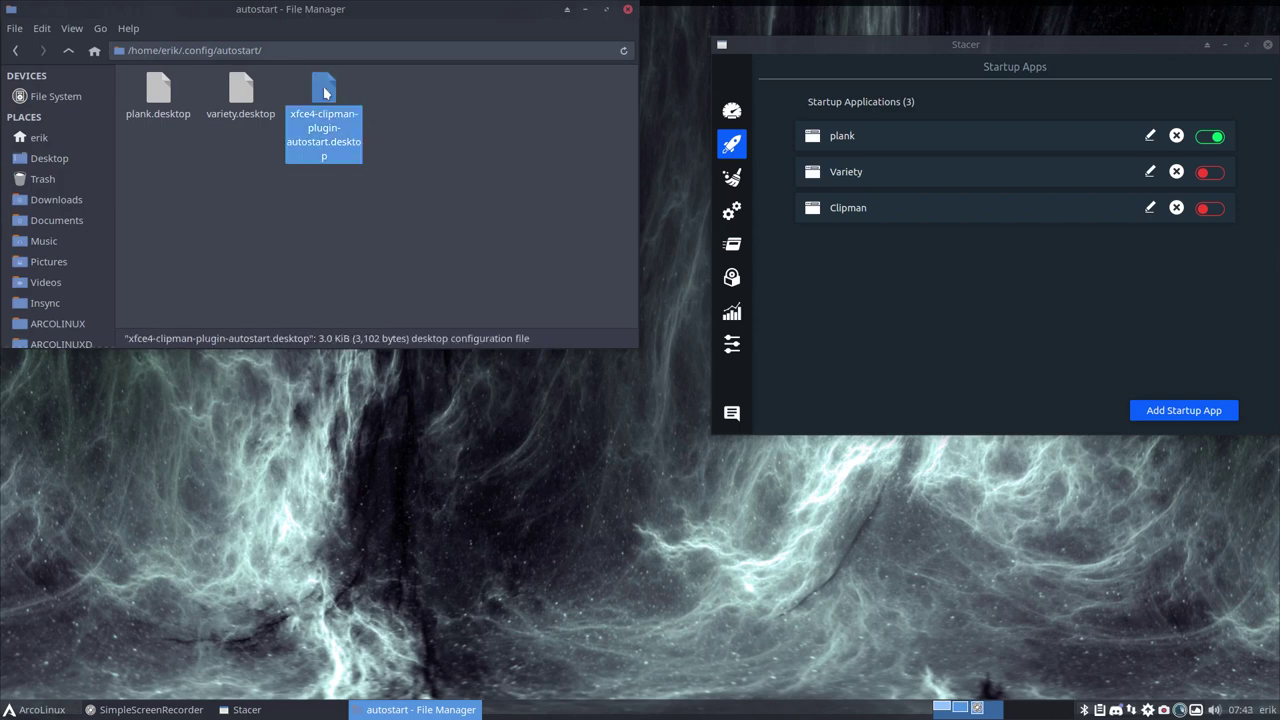
{"action": "right_click", "coordinate": [325, 93]}
Open Clipman's autostart file in Sublime Text and fit the editor to the left half of the screen
{"action": "mouse_move", "coordinate": [420, 120]}
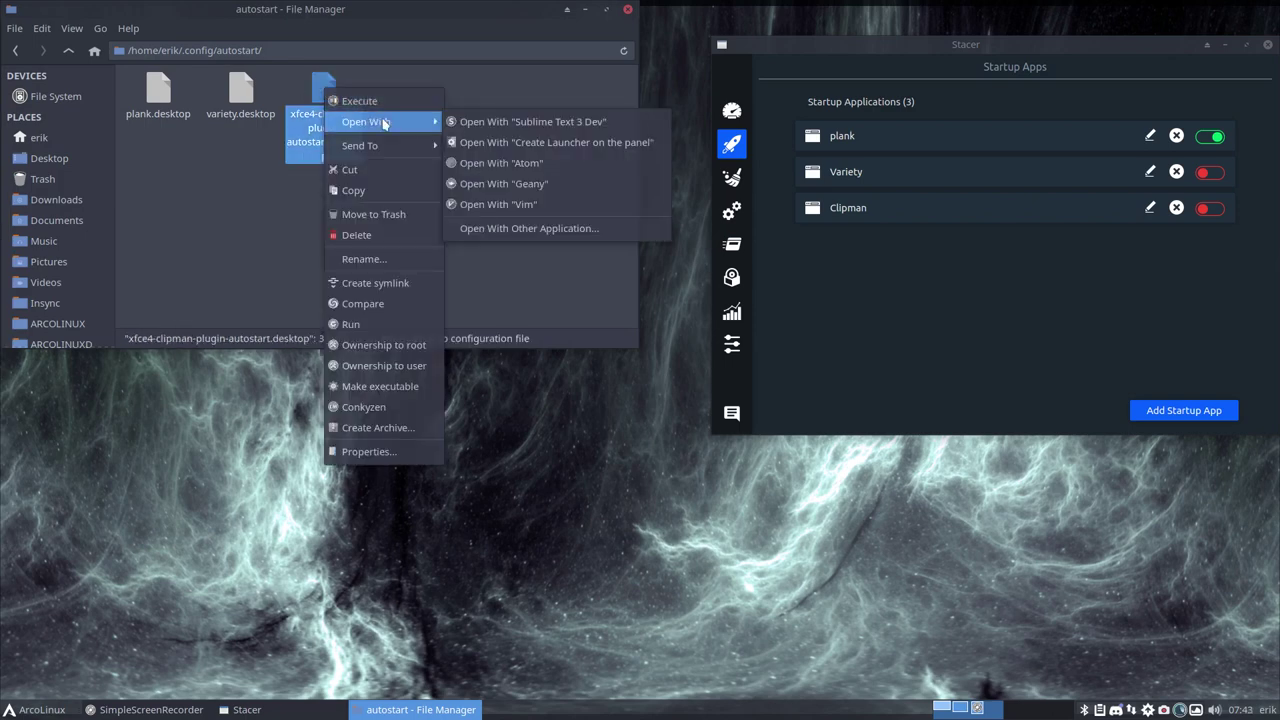
{"action": "left_click", "coordinate": [503, 130]}
{"action": "scroll", "coordinate": [340, 334], "scroll_direction": "down", "scroll_amount": 20}
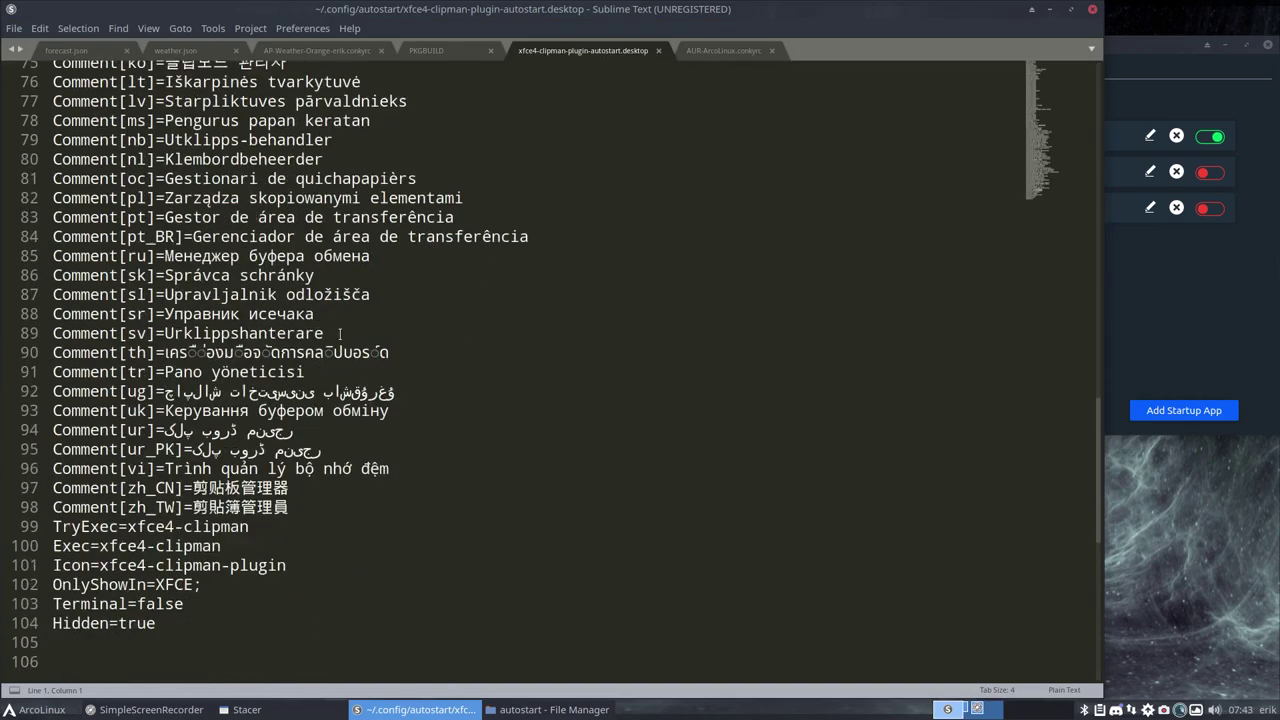
{"action": "scroll", "coordinate": [340, 334], "scroll_direction": "up", "scroll_amount": 4}
{"action": "left_click_drag", "start_coordinate": [546, 5], "coordinate": [570, 33]}
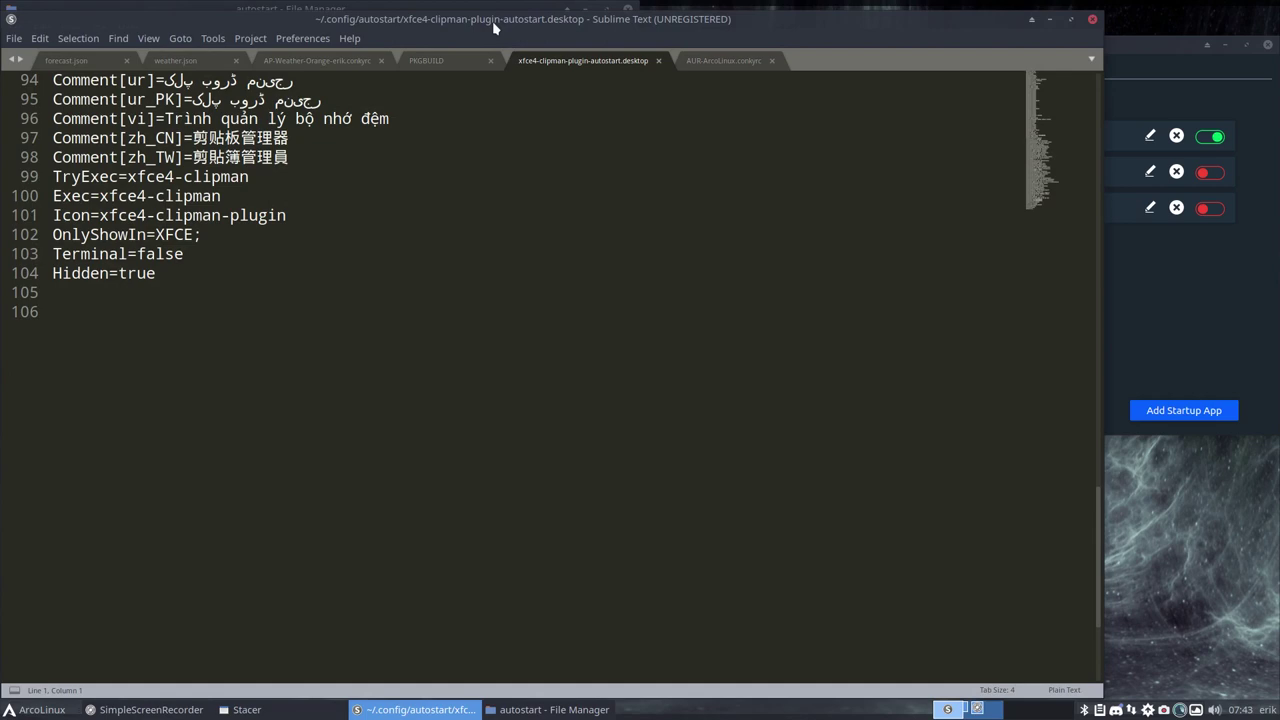
{"action": "left_click_drag", "start_coordinate": [497, 18], "coordinate": [1, 120]}
Toggle Clipman's startup on then off, watching Hidden go false then true, and check Clipman's clipboard history
{"action": "left_click", "coordinate": [1218, 209]}
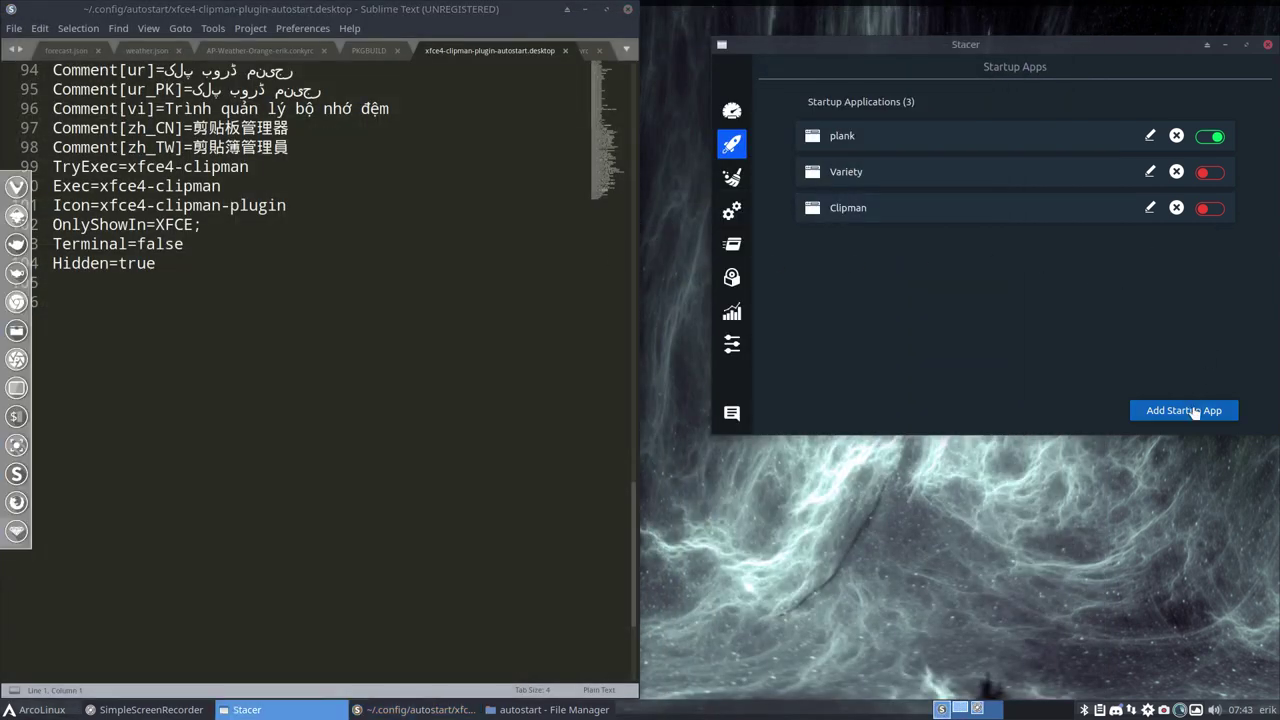
{"action": "left_click", "coordinate": [1208, 210]}
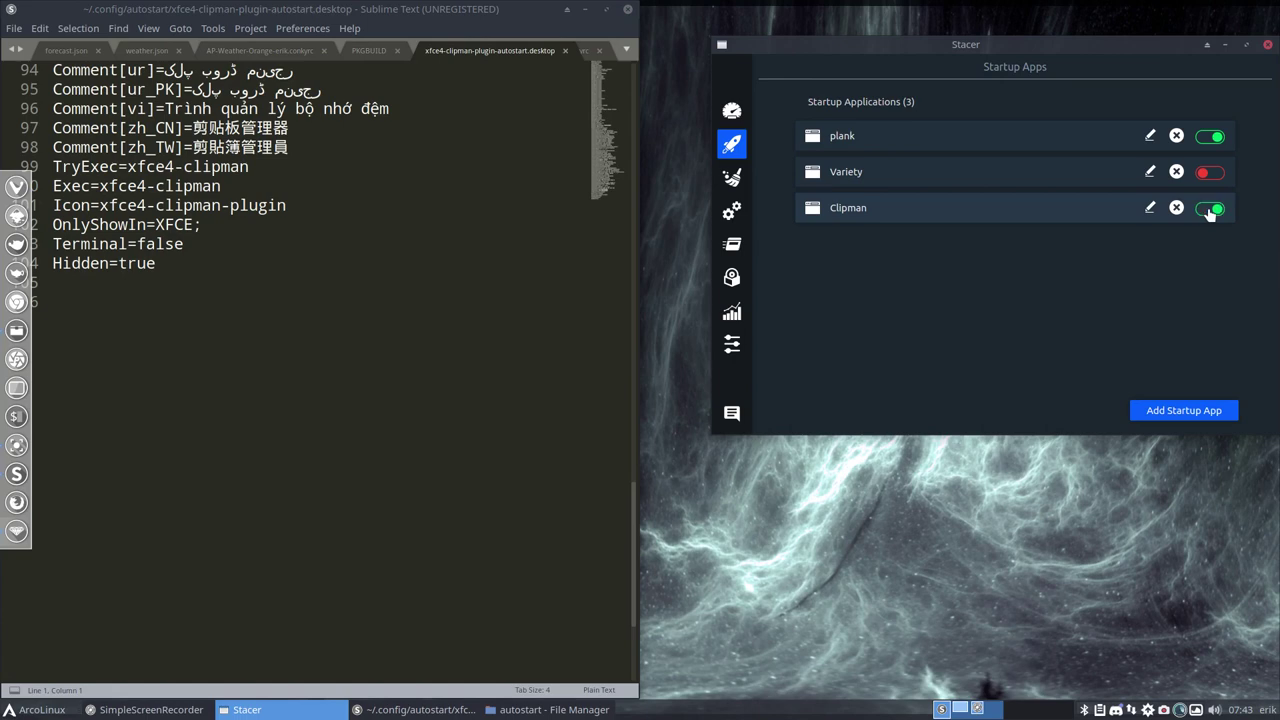
{"action": "left_click", "coordinate": [338, 298]}
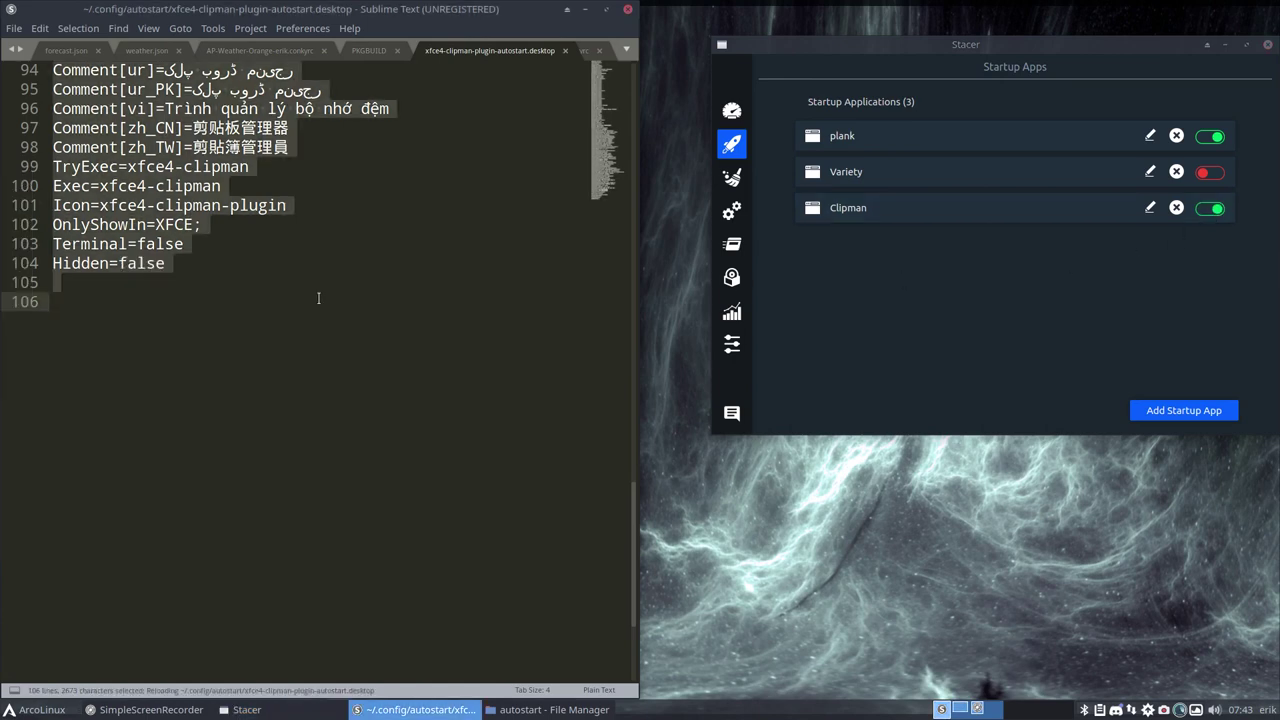
{"action": "double_click", "coordinate": [77, 264]}
{"action": "double_click", "coordinate": [148, 264]}
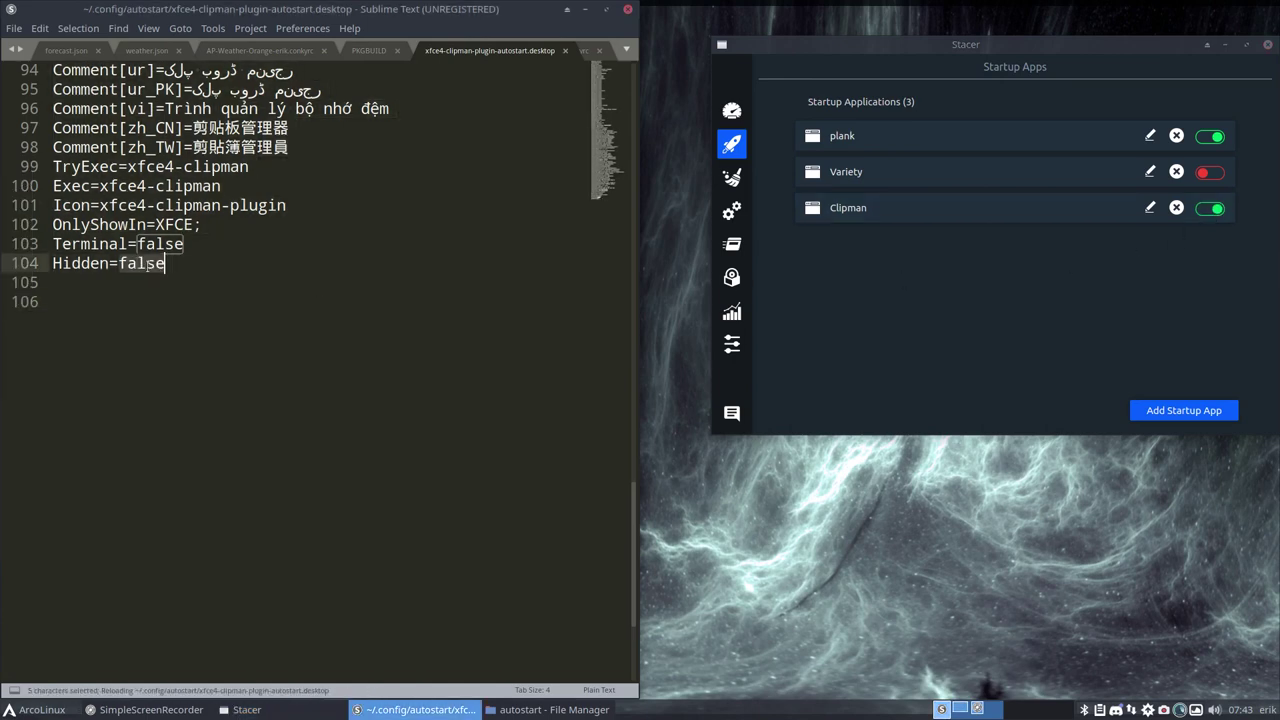
{"action": "left_click", "coordinate": [1210, 208]}
{"action": "left_click_drag", "start_coordinate": [154, 268], "coordinate": [52, 263]}
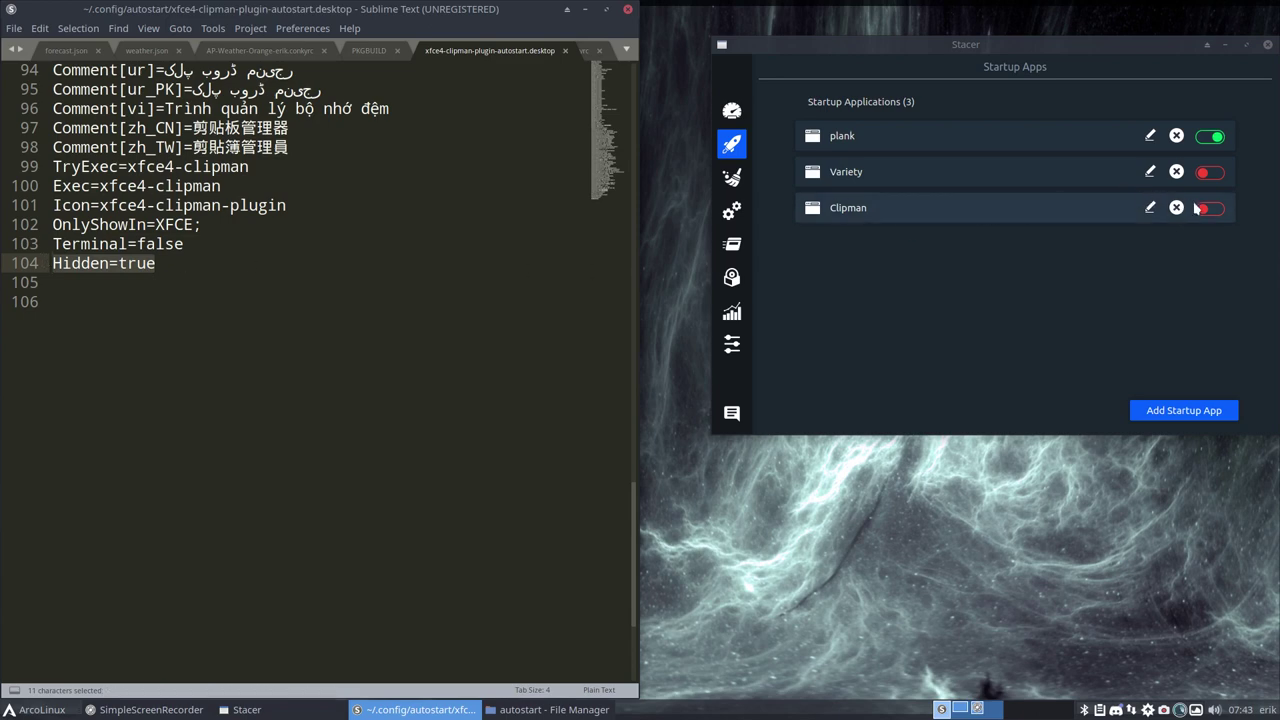
{"action": "left_click", "coordinate": [1098, 710]}
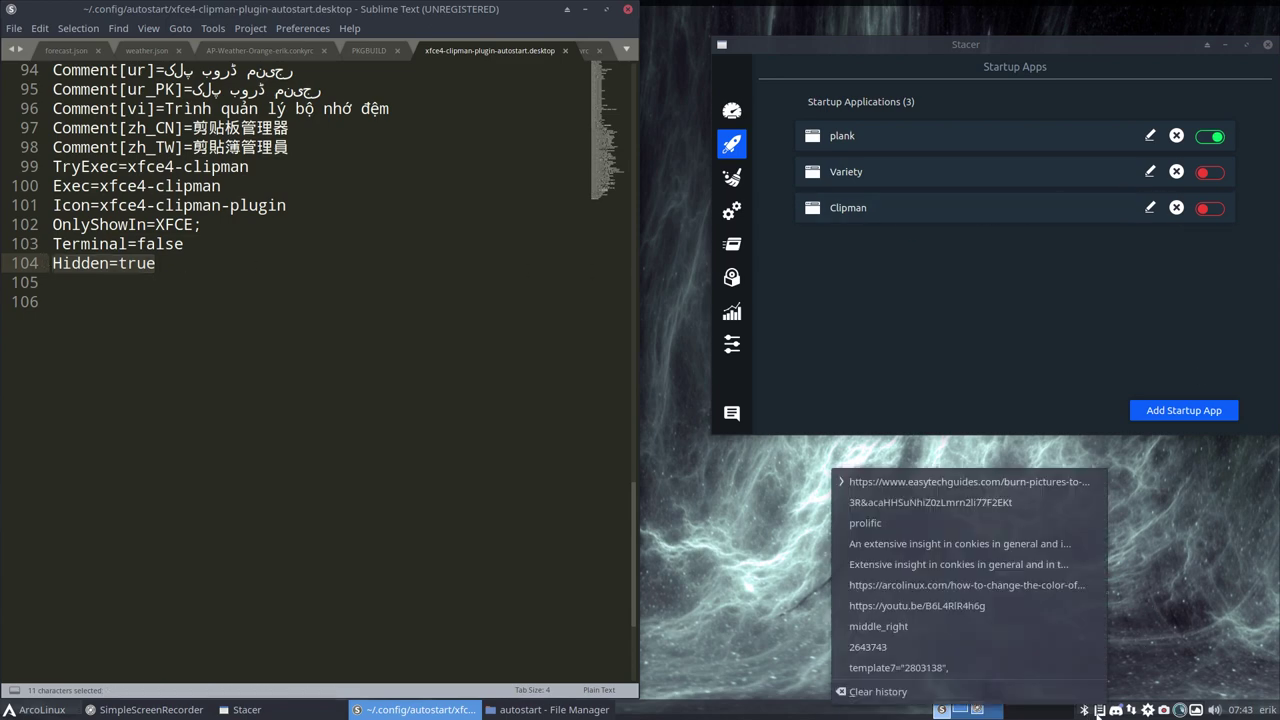
{"action": "left_click", "coordinate": [1152, 612]}
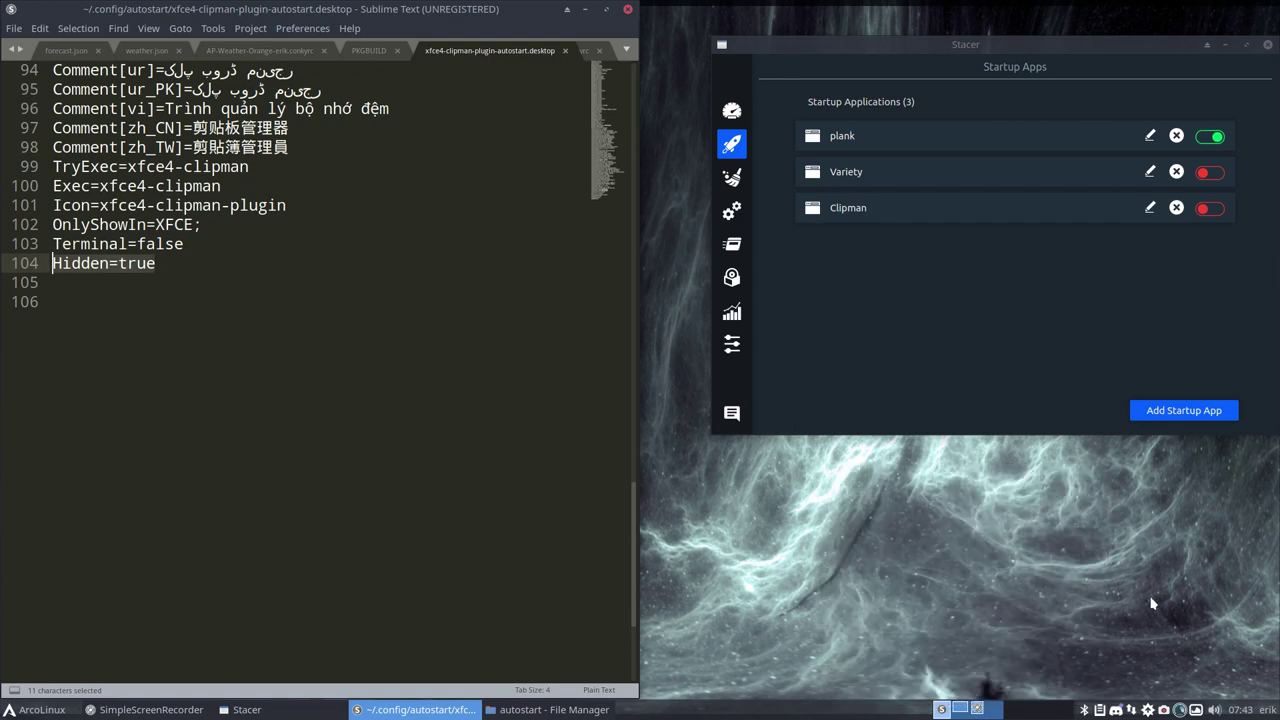
Close the Clipman file and open plank.desktop in Sublime Text instead
{"action": "left_click", "coordinate": [628, 9]}
{"action": "left_click", "coordinate": [241, 90]}
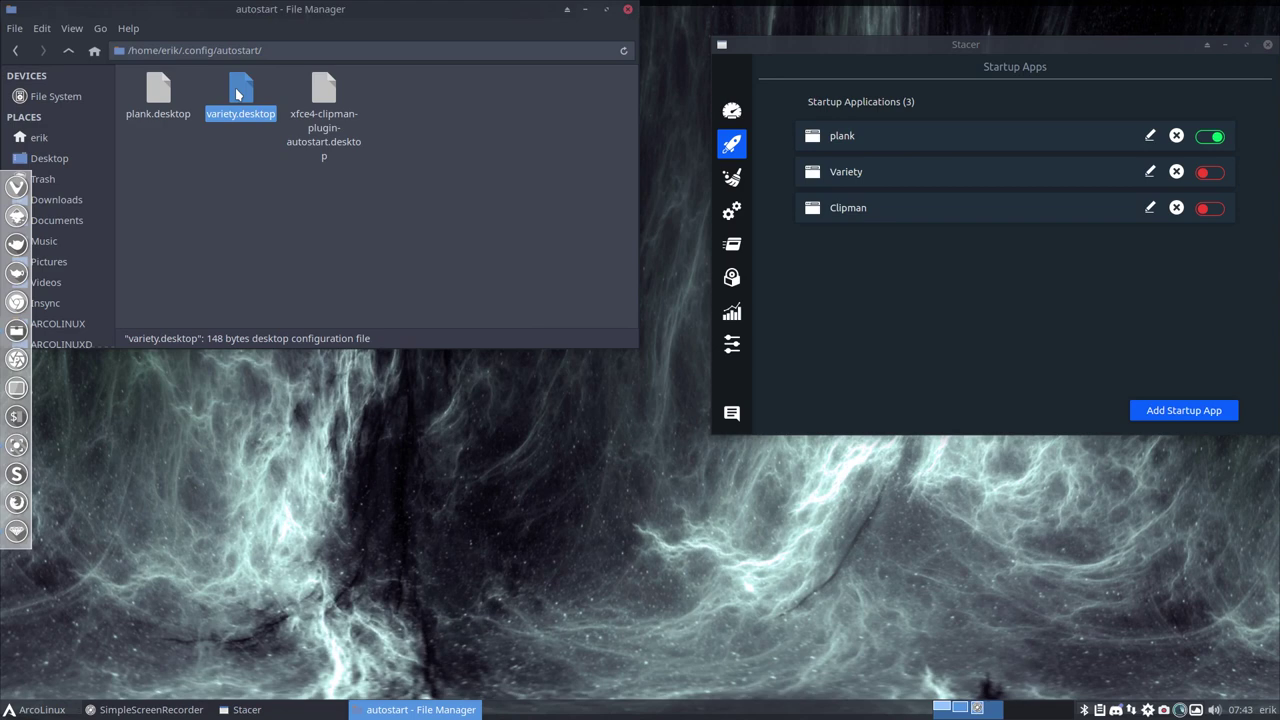
{"action": "left_click", "coordinate": [155, 95]}
{"action": "right_click", "coordinate": [155, 95]}
{"action": "mouse_move", "coordinate": [225, 125]}
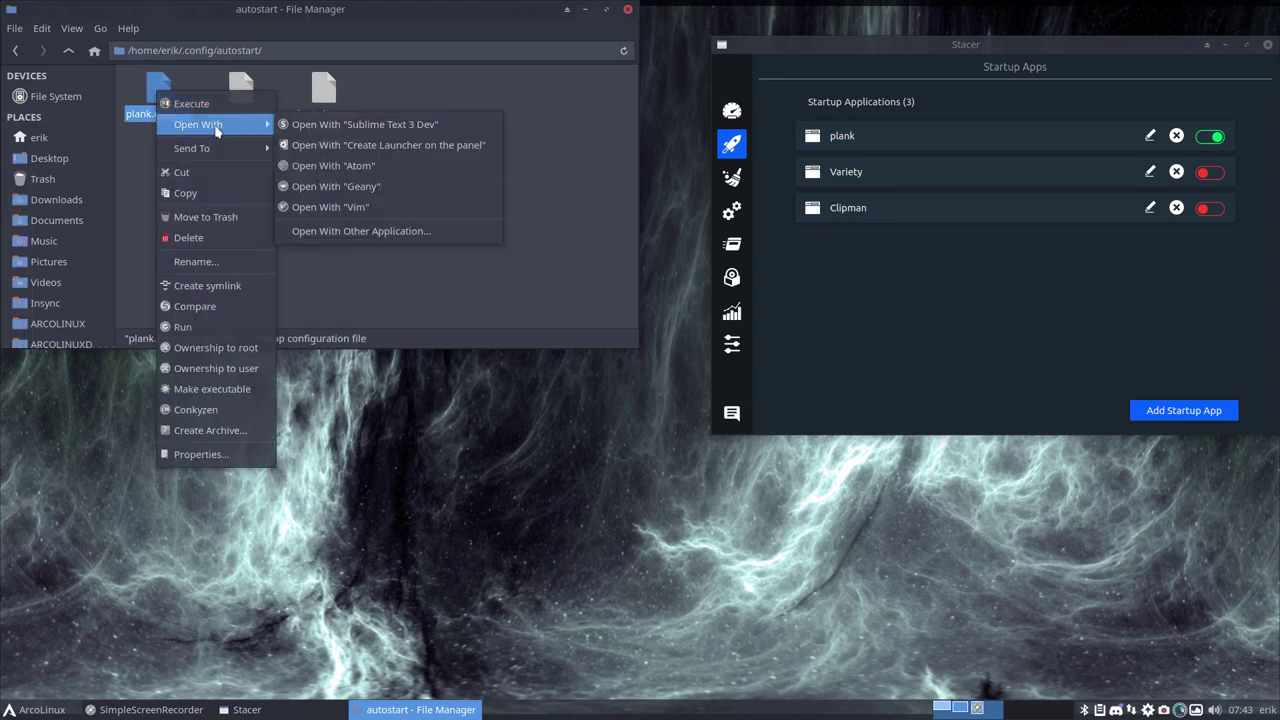
{"action": "left_click", "coordinate": [371, 125]}
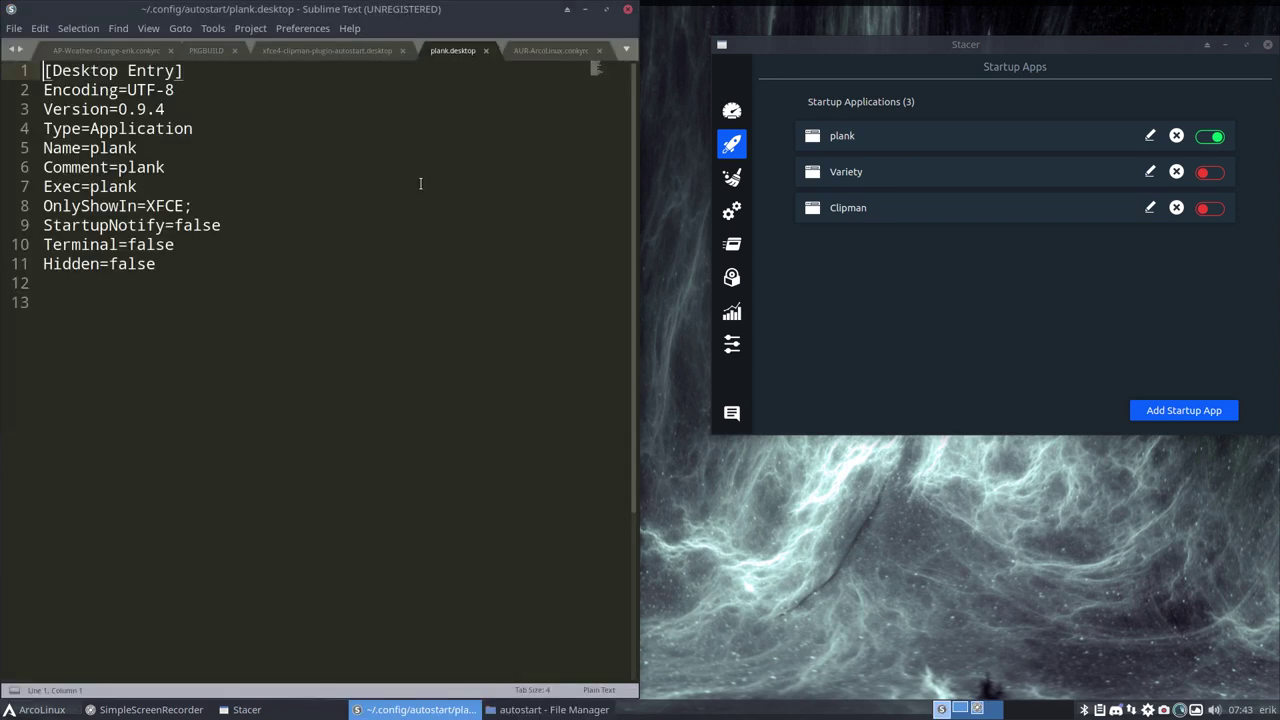
Toggle plank's startup off and back on, watching its Hidden line switch true then false
{"action": "left_click", "coordinate": [198, 264]}
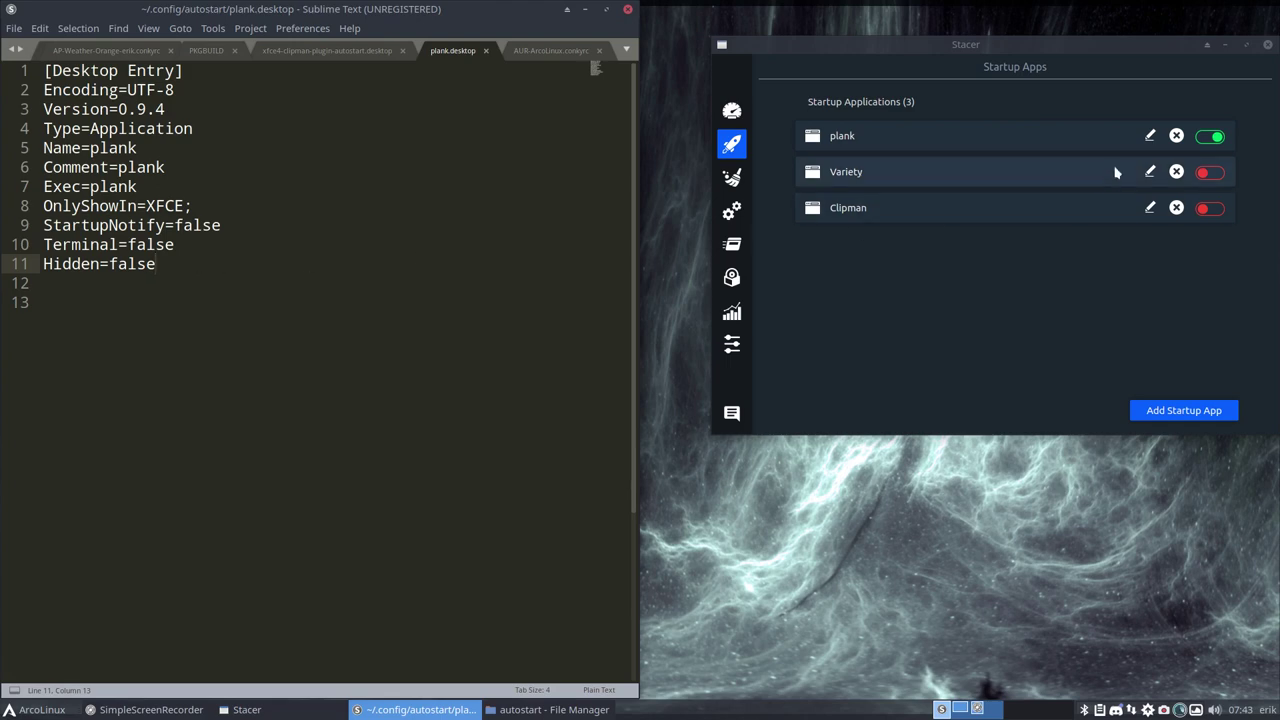
{"action": "left_click", "coordinate": [1211, 139]}
{"action": "left_click", "coordinate": [526, 266]}
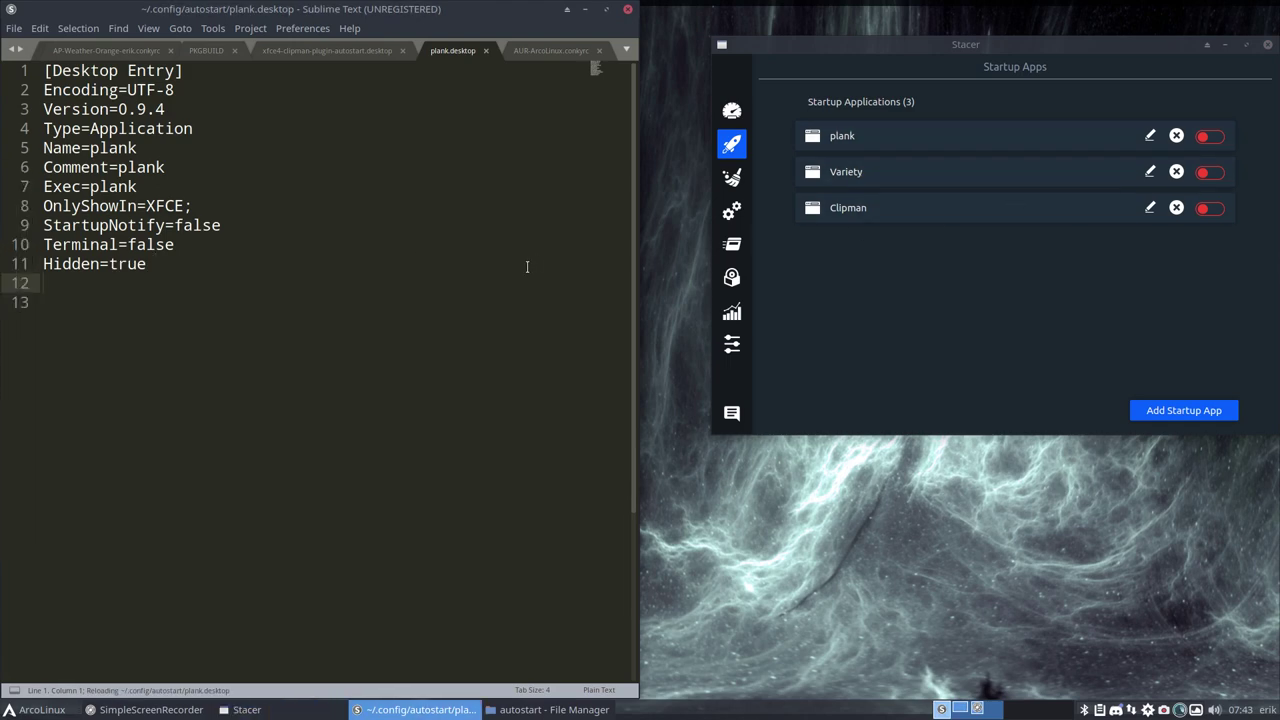
{"action": "left_click", "coordinate": [1206, 136]}
{"action": "left_click", "coordinate": [463, 263]}
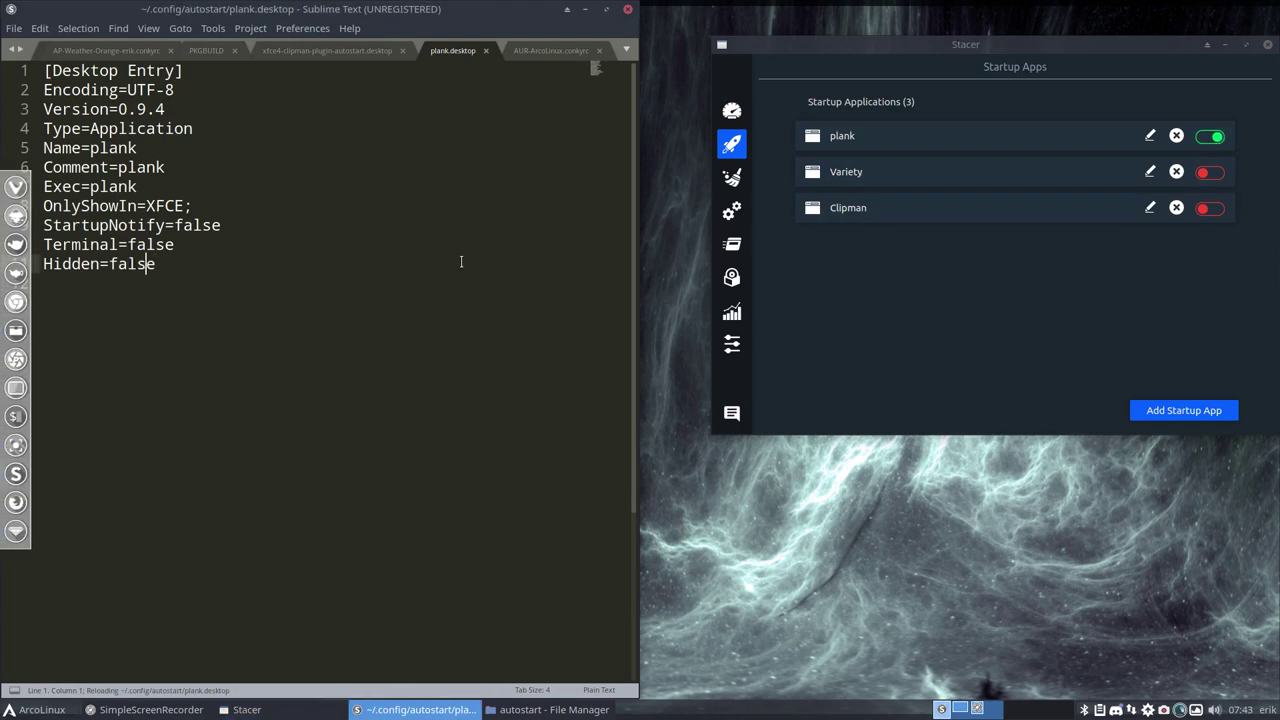
Re-enable Variety and Clipman as startup apps in Stacer
{"action": "left_click", "coordinate": [1210, 173]}
{"action": "left_click", "coordinate": [1207, 209]}
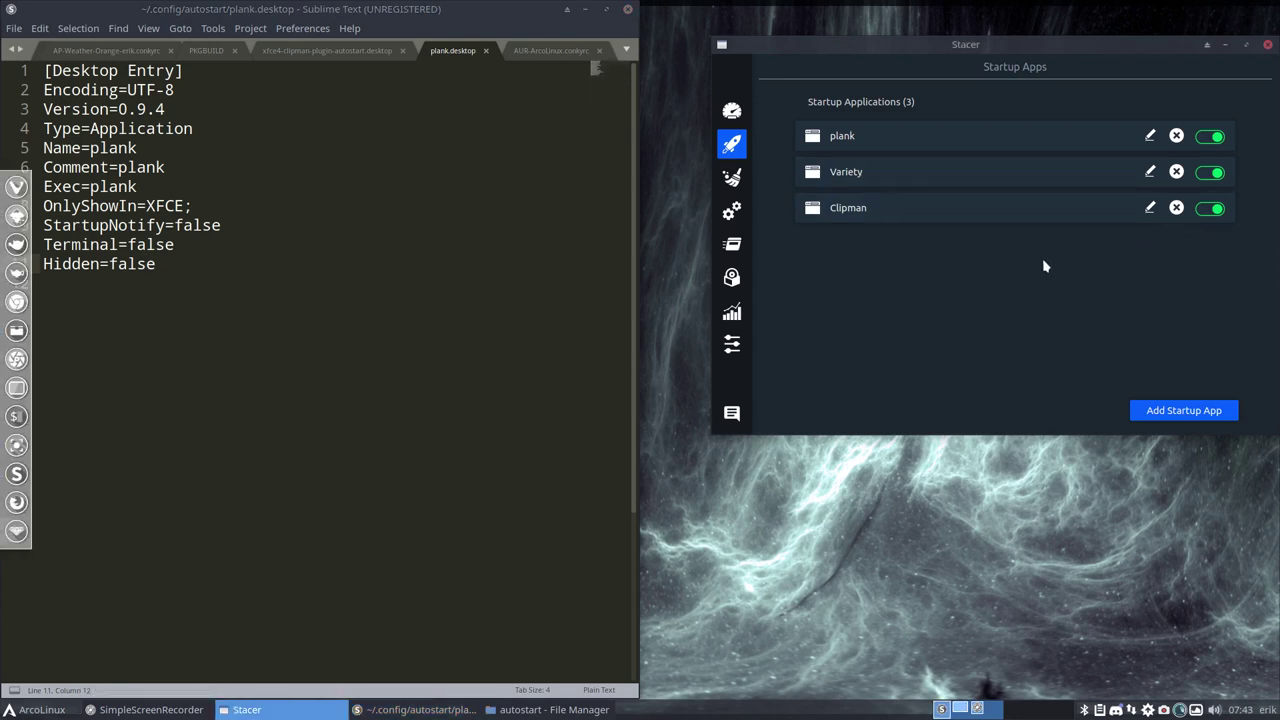
{"action": "left_click", "coordinate": [493, 300]}
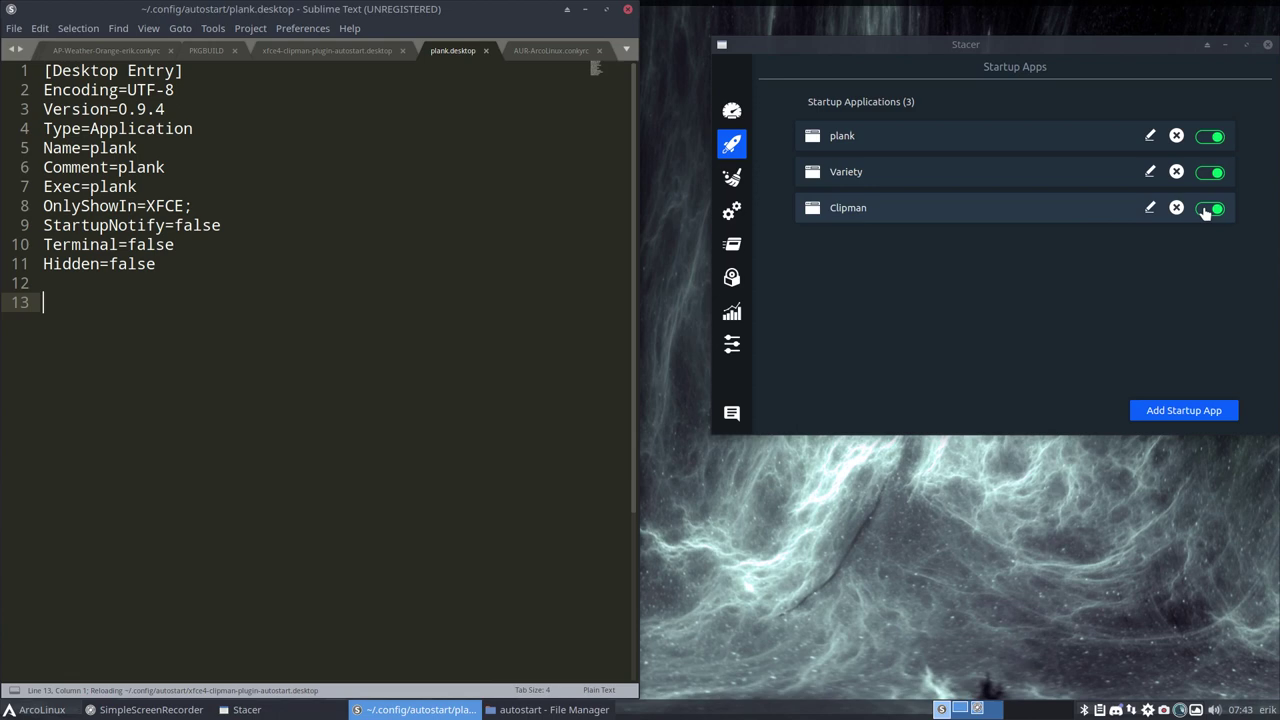
Tick Package Caches in Stacer's System Cleaner and close Sublime Text
{"action": "left_click", "coordinate": [740, 177]}
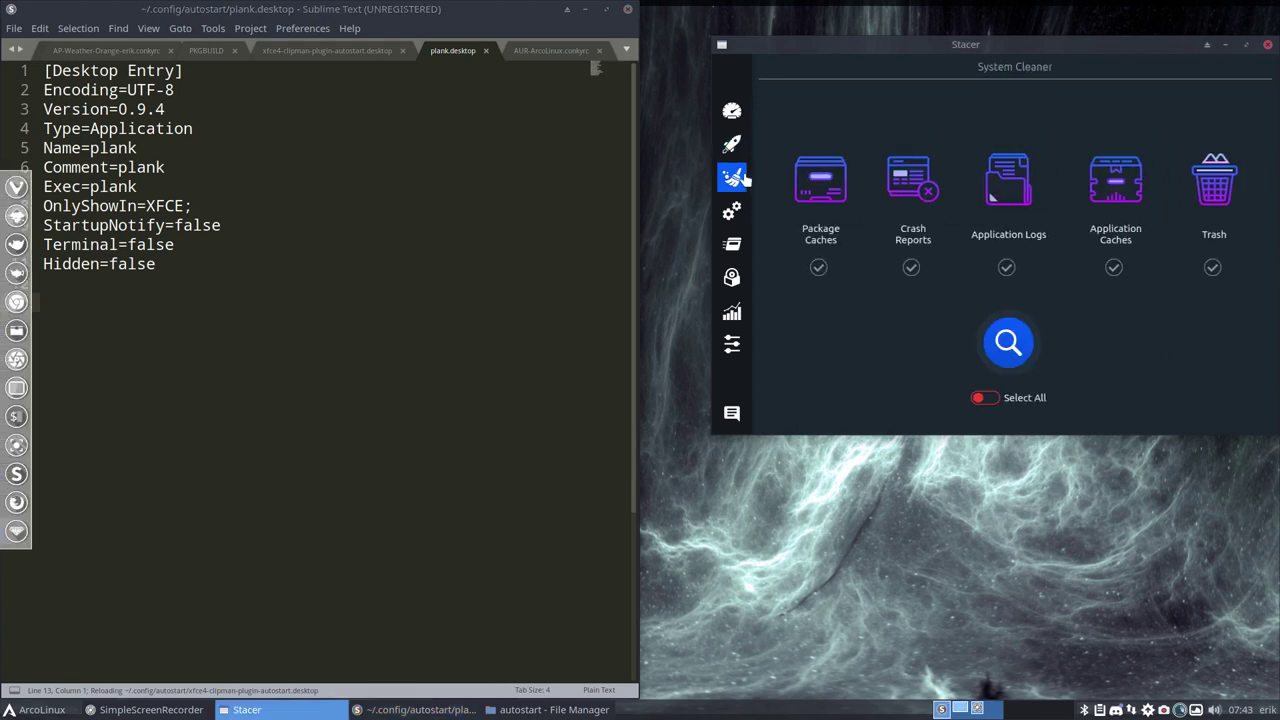
{"action": "left_click", "coordinate": [817, 268]}
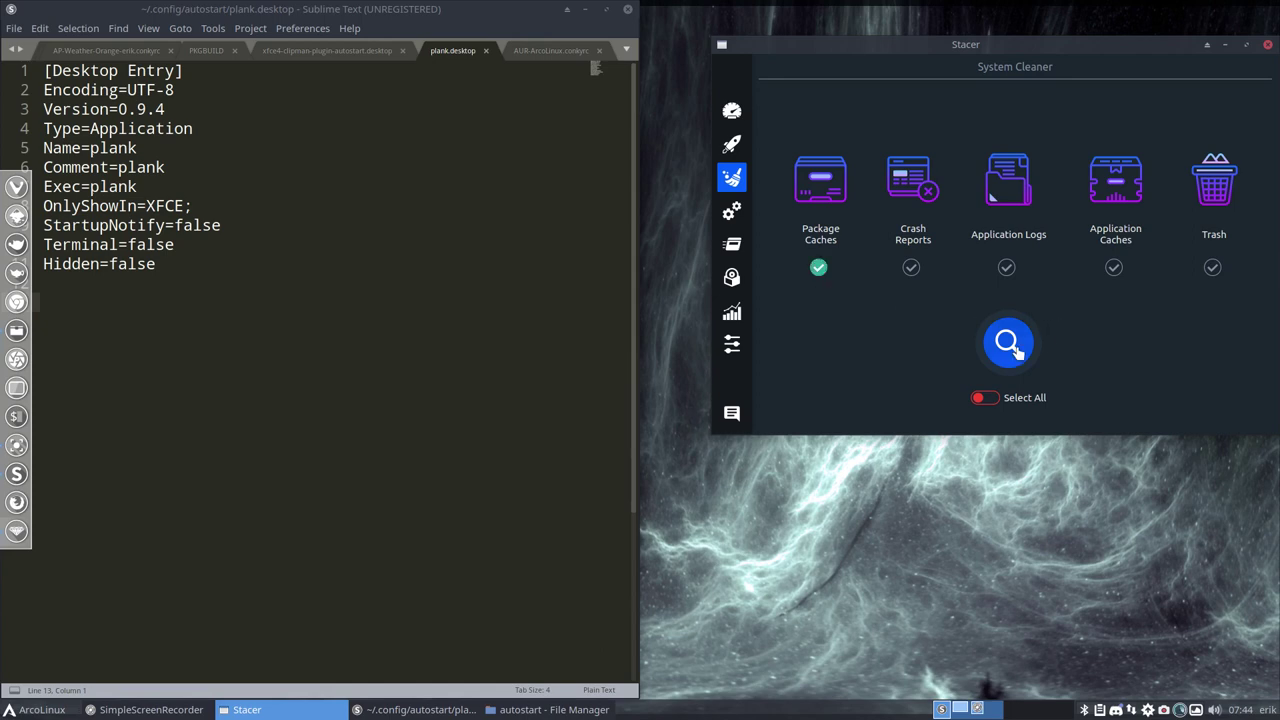
{"action": "left_click", "coordinate": [363, 254]}
{"action": "left_click", "coordinate": [627, 9]}
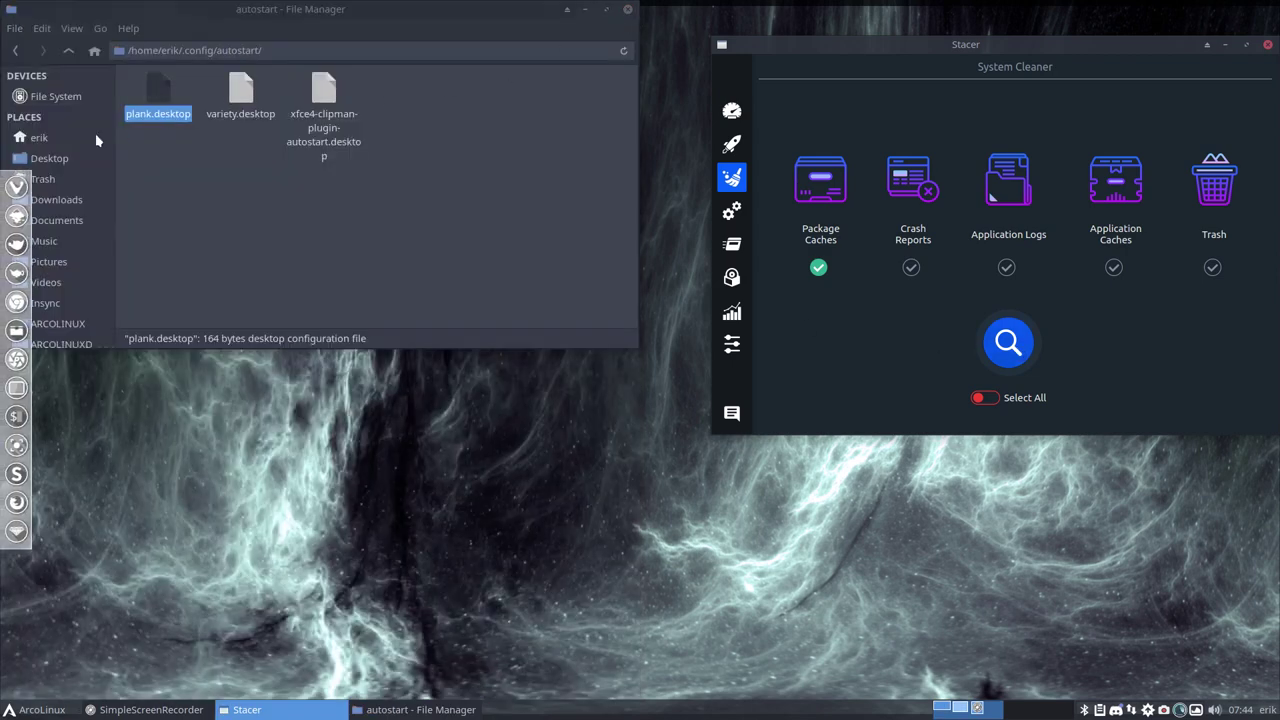
Browse the file manager to /var/cache/pacman/pkg to see the cached packages
{"action": "left_click", "coordinate": [50, 97]}
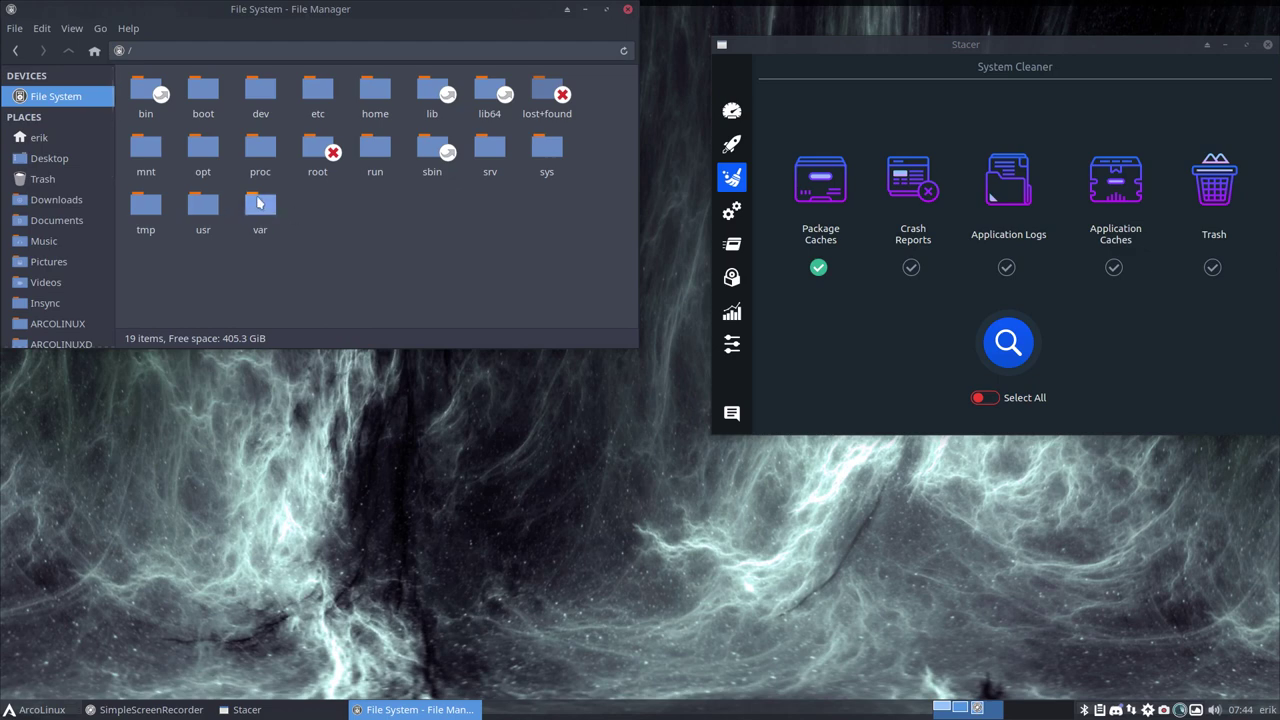
{"action": "double_click", "coordinate": [258, 203]}
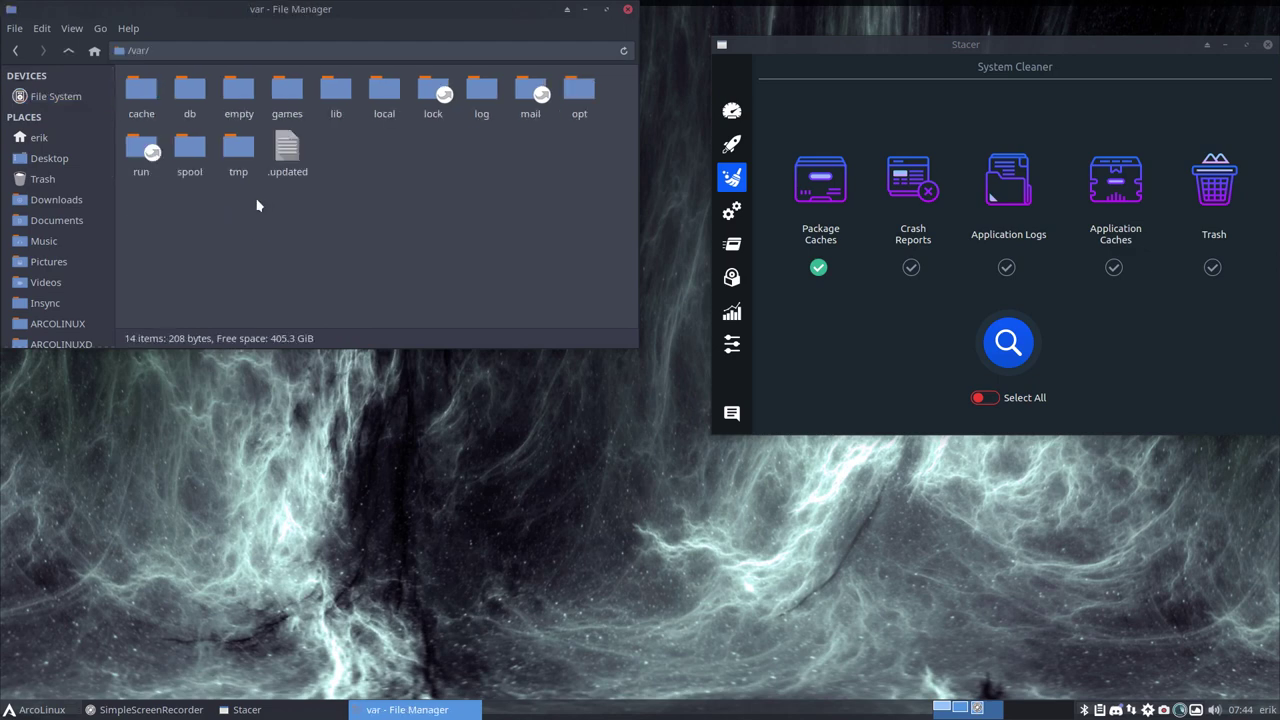
{"action": "double_click", "coordinate": [141, 90]}
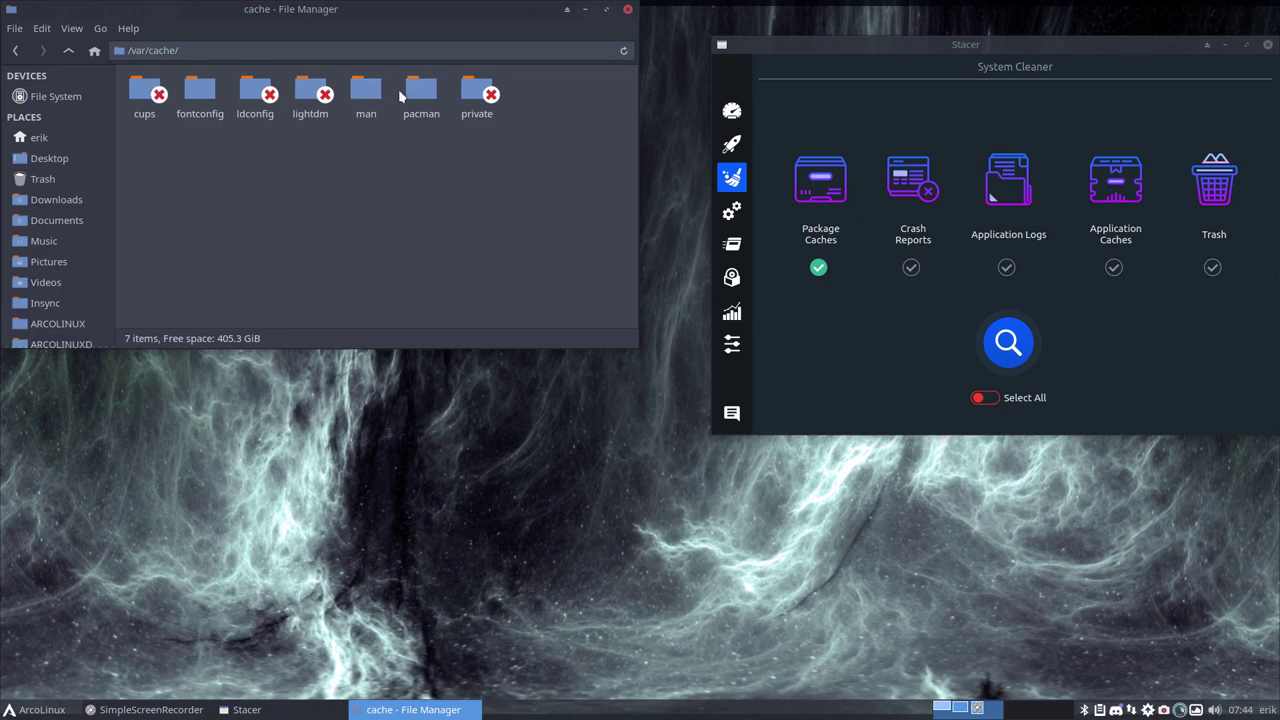
{"action": "double_click", "coordinate": [420, 91]}
{"action": "double_click", "coordinate": [145, 88]}
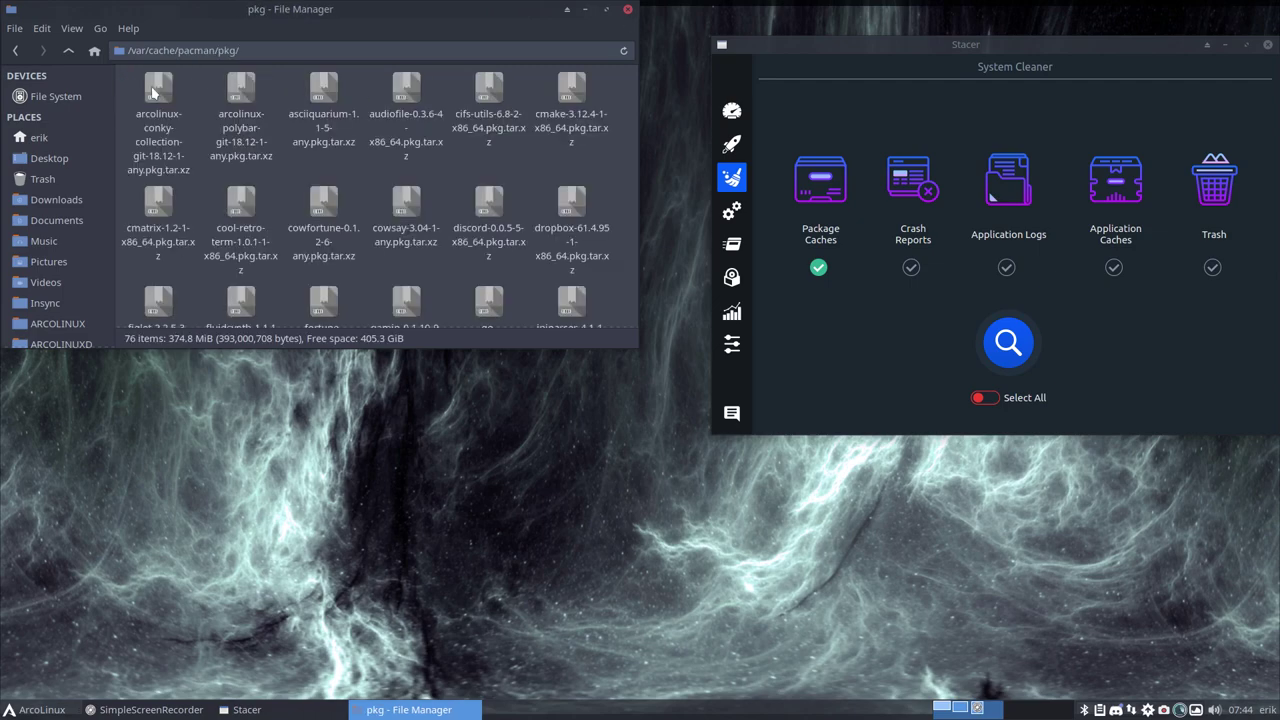
{"action": "scroll", "coordinate": [219, 147], "scroll_direction": "down", "scroll_amount": 10}
{"action": "scroll", "coordinate": [210, 144], "scroll_direction": "up", "scroll_amount": 10}
Scan the marked cleaner categories and browse the expanded Package Caches file list
{"action": "left_click", "coordinate": [1007, 343]}
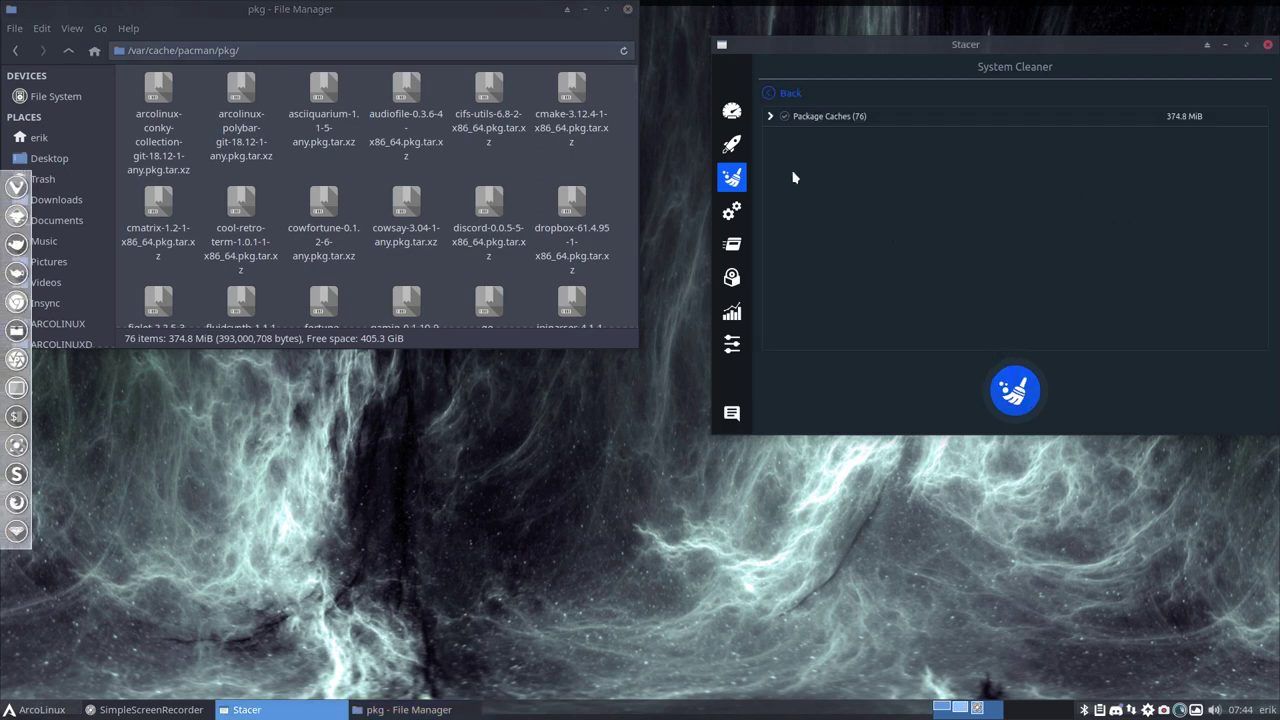
{"action": "left_click", "coordinate": [770, 117]}
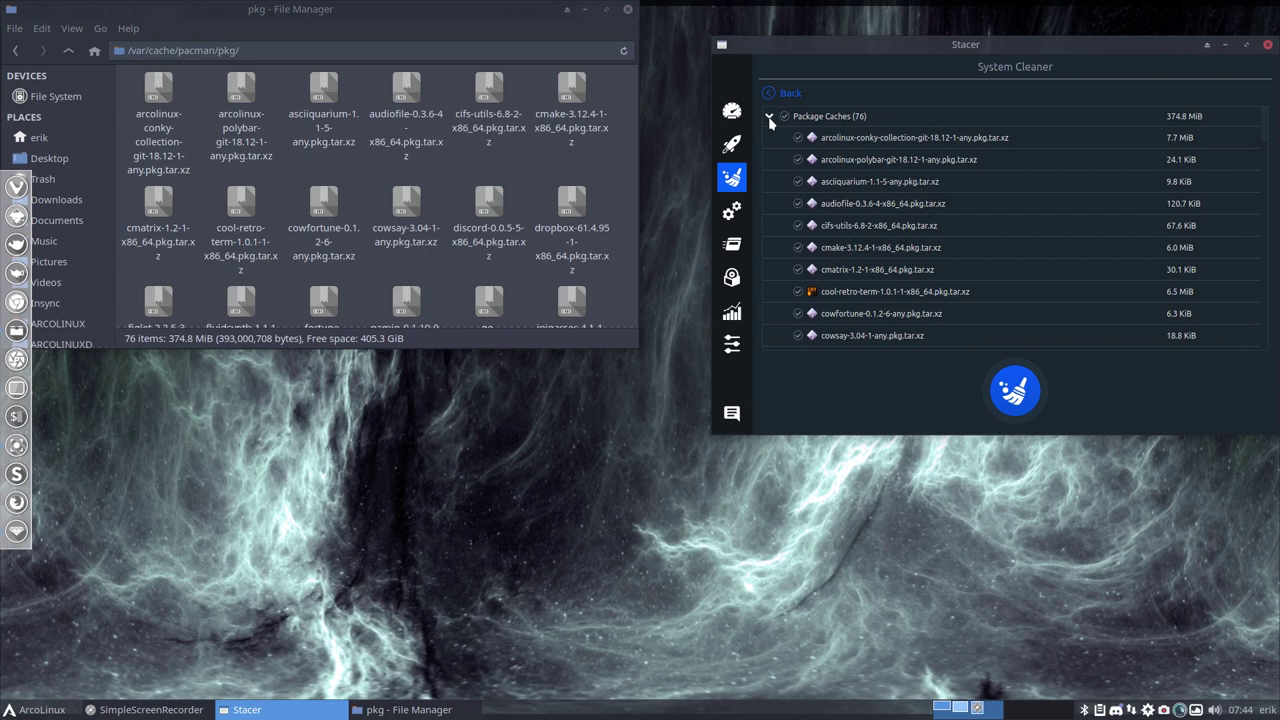
{"action": "left_click", "coordinate": [770, 117]}
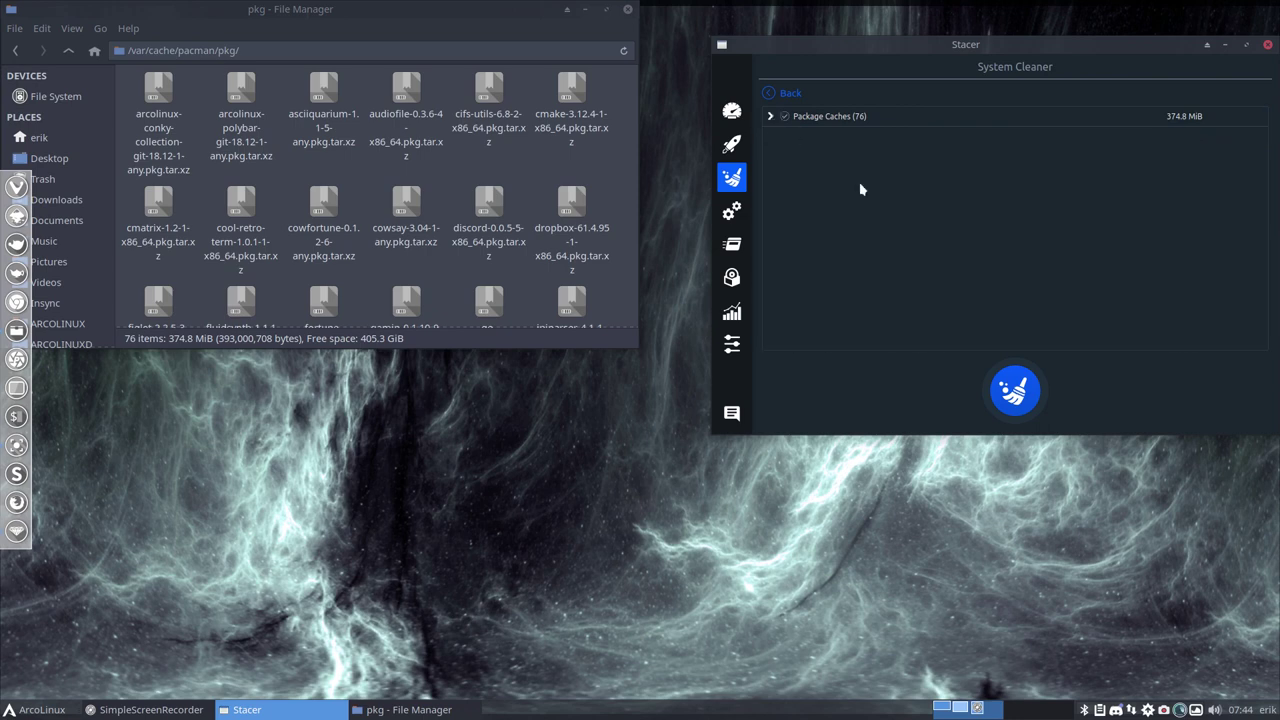
{"action": "left_click", "coordinate": [770, 117]}
{"action": "scroll", "coordinate": [840, 227], "scroll_direction": "down", "scroll_amount": 20}
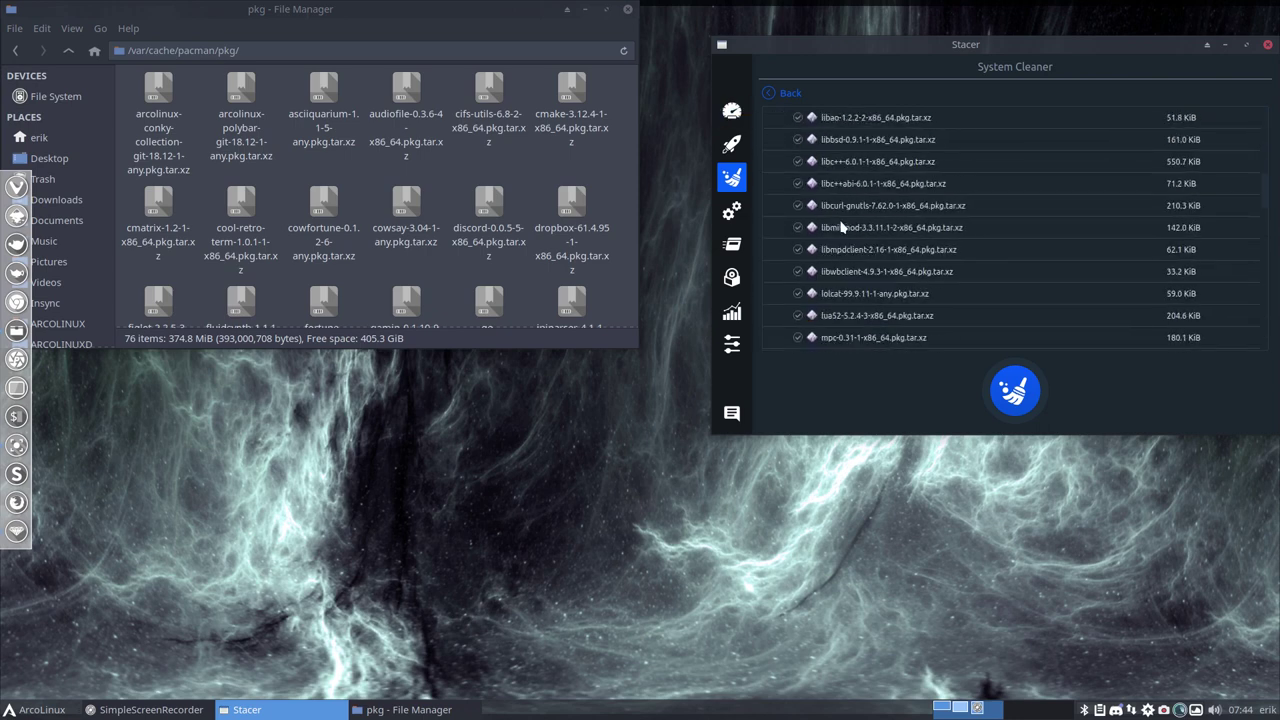
Snap the file manager to the left half of the screen, keeping Stacer in front
{"action": "left_click", "coordinate": [466, 222]}
{"action": "scroll", "coordinate": [466, 222], "scroll_direction": "down", "scroll_amount": 10}
{"action": "scroll", "coordinate": [468, 229], "scroll_direction": "up", "scroll_amount": 10}
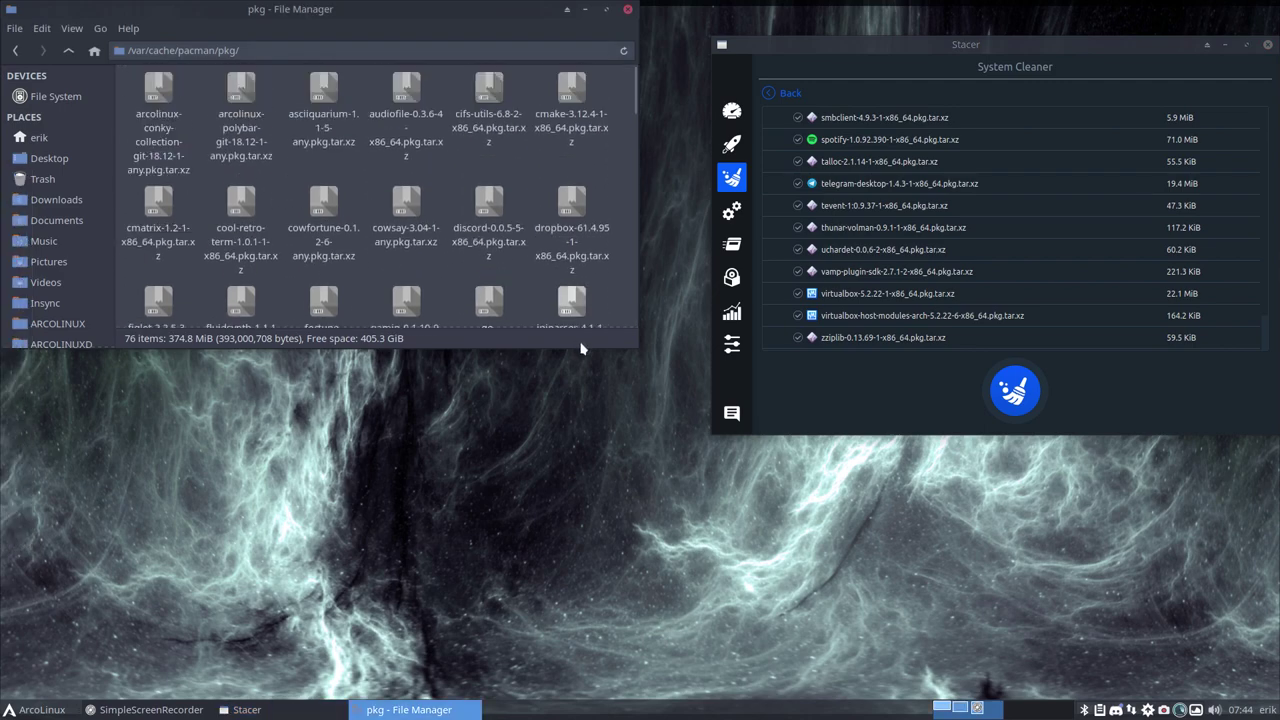
{"action": "left_click_drag", "start_coordinate": [380, 14], "coordinate": [5, 285]}
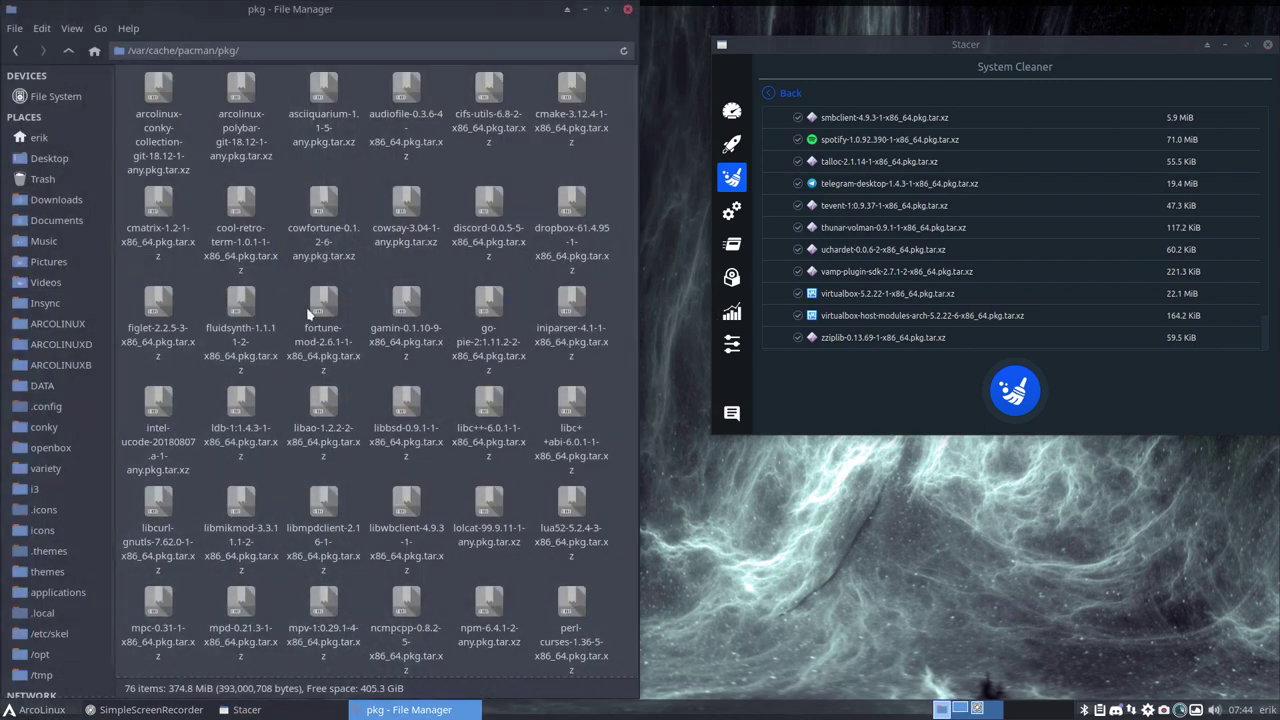
{"action": "left_click", "coordinate": [1006, 388]}
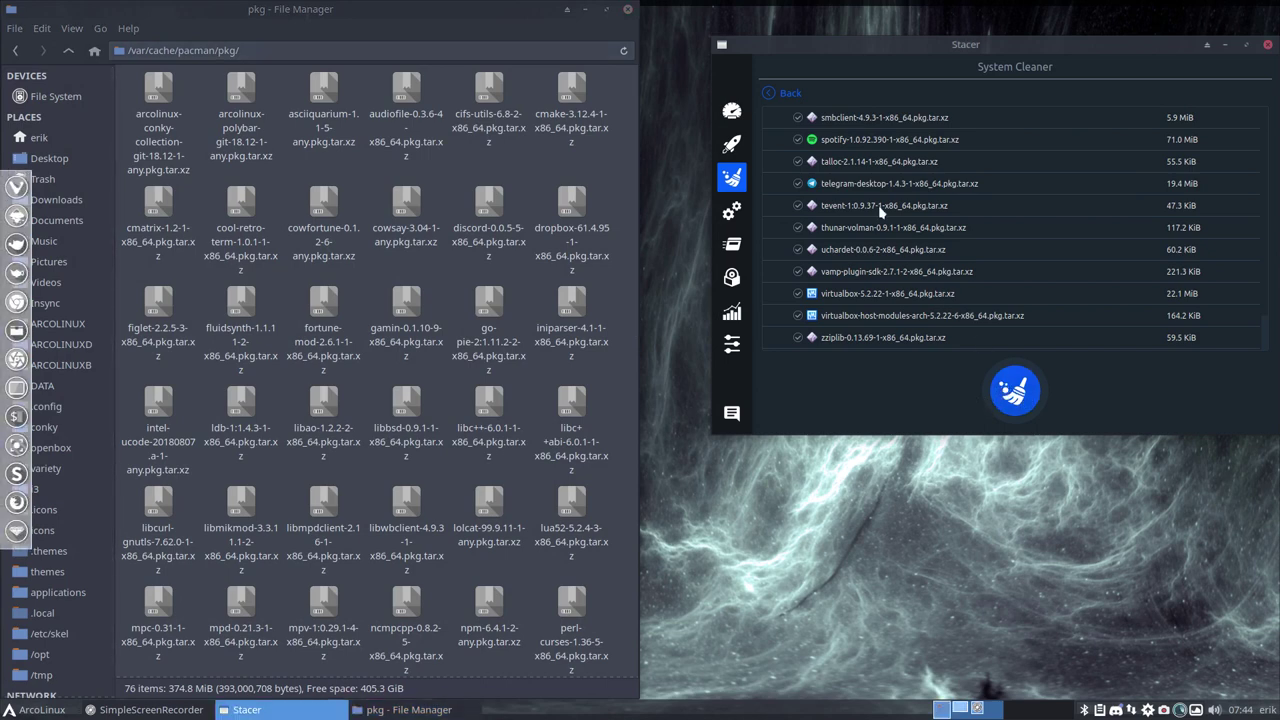
Back on the overview, tick only Package Caches and rescan: 76 packages, 374.8 MiB
{"action": "left_click", "coordinate": [776, 94]}
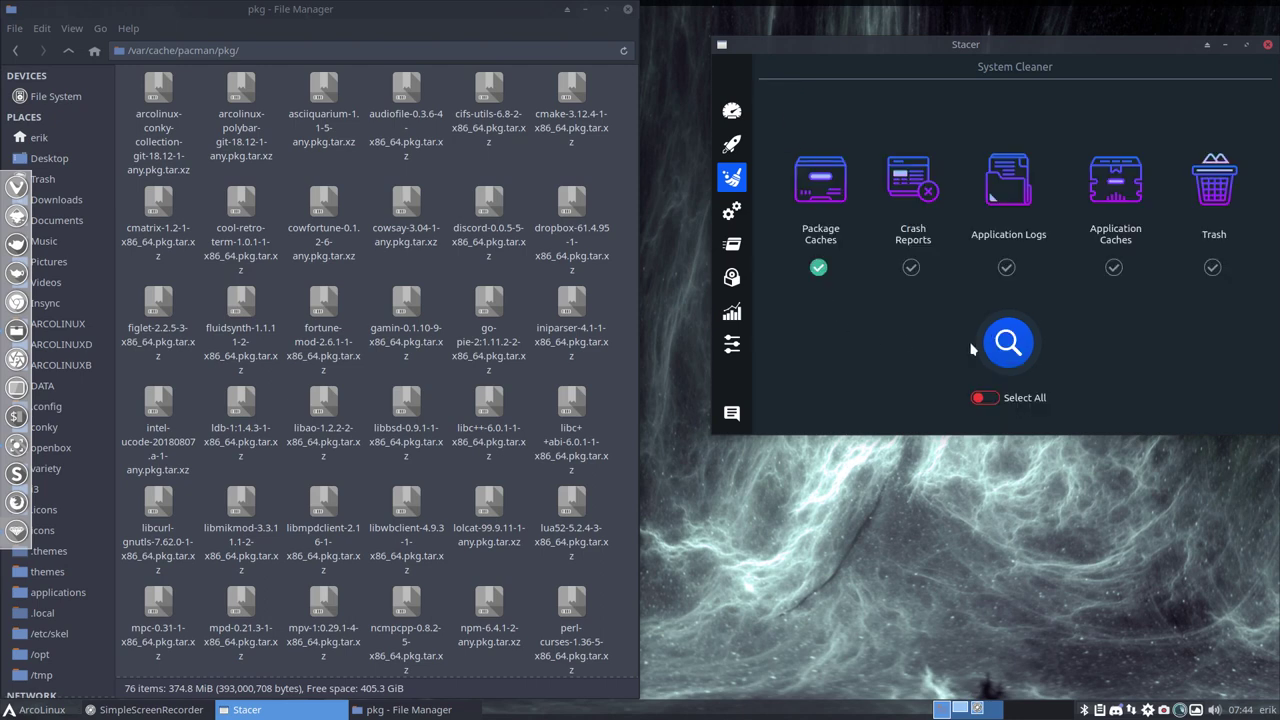
{"action": "left_click", "coordinate": [993, 400]}
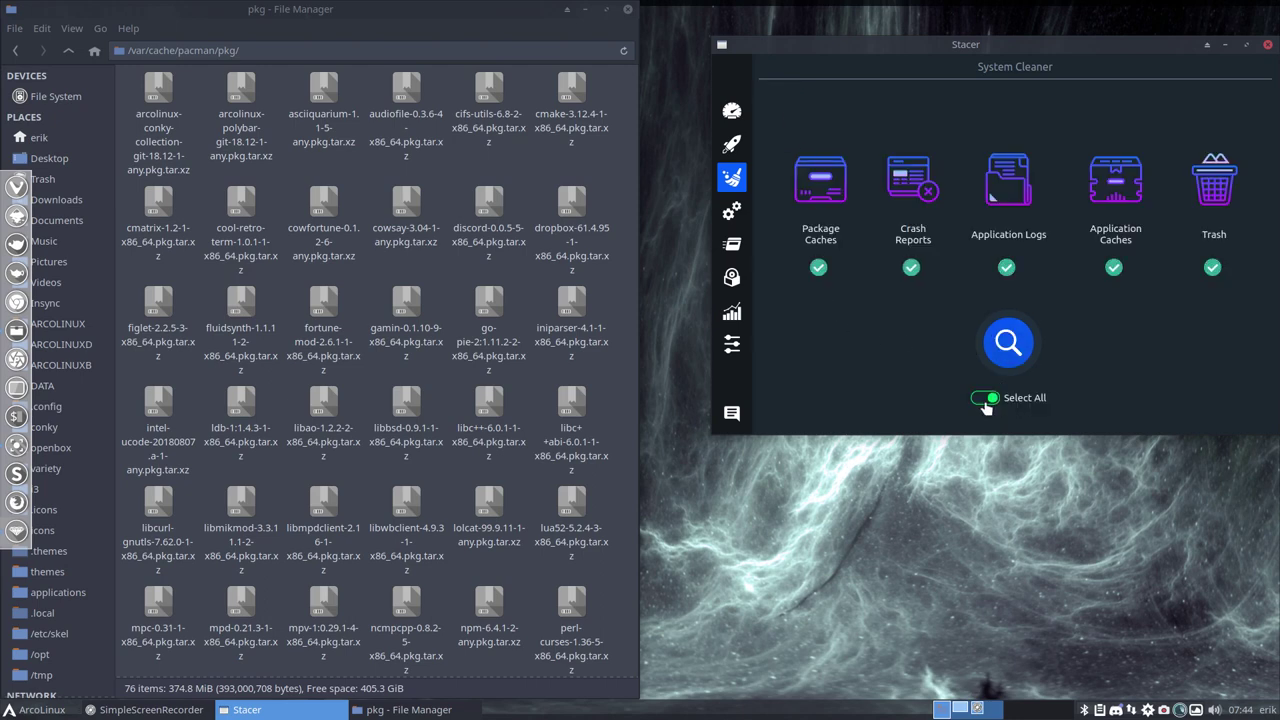
{"action": "left_click", "coordinate": [993, 400]}
{"action": "left_click", "coordinate": [817, 268]}
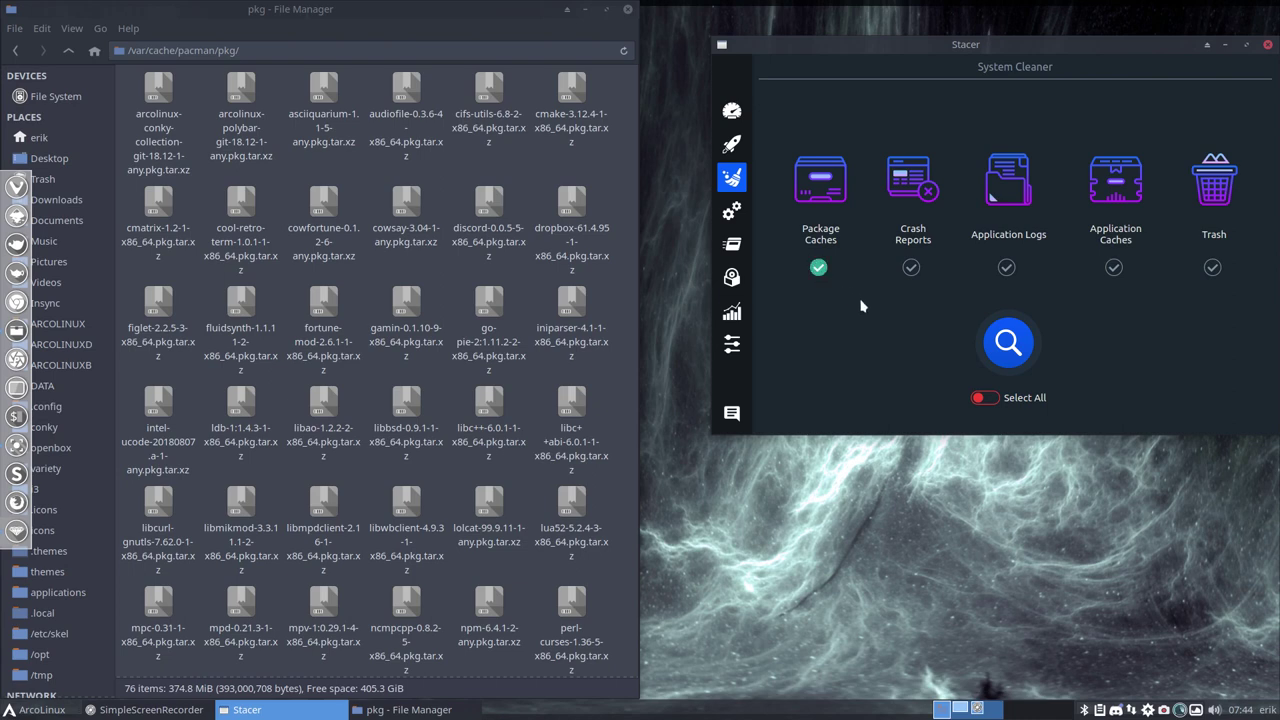
{"action": "left_click", "coordinate": [998, 333]}
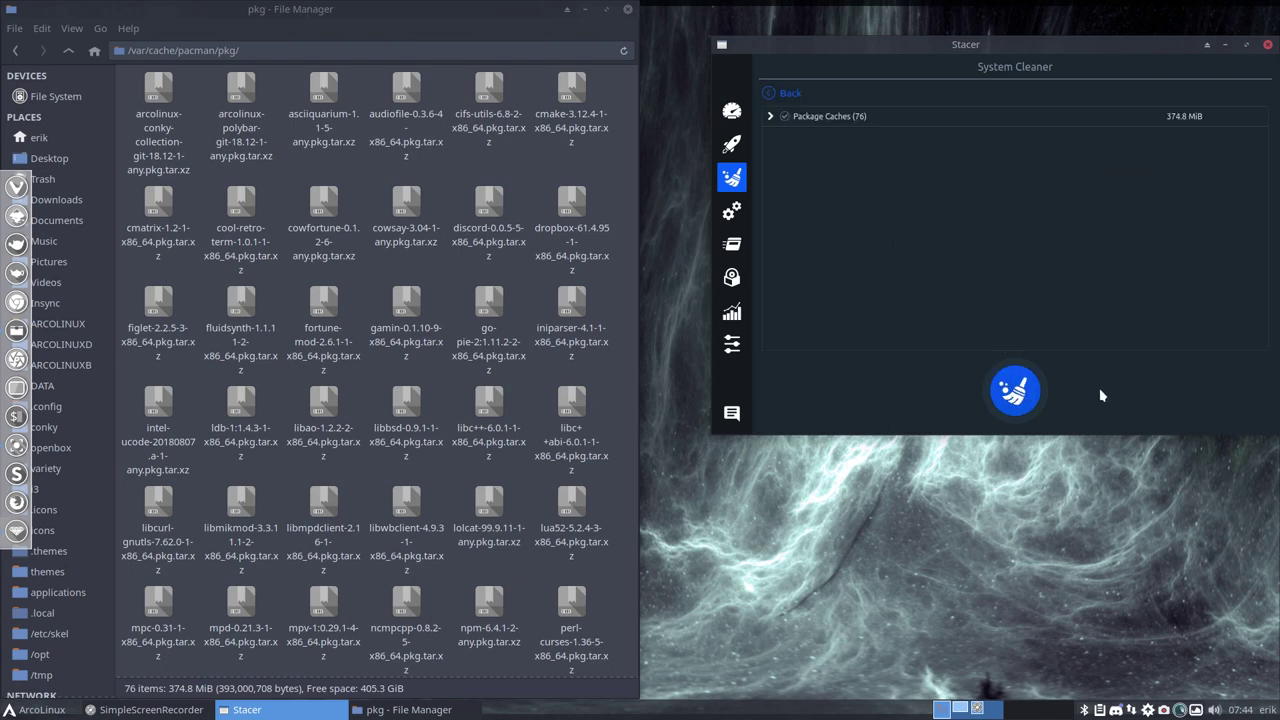
Clean the 76 cached packages (374.8 MiB) with the root password, then return to the overview
{"action": "left_click", "coordinate": [1155, 117]}
{"action": "left_click", "coordinate": [1012, 392]}
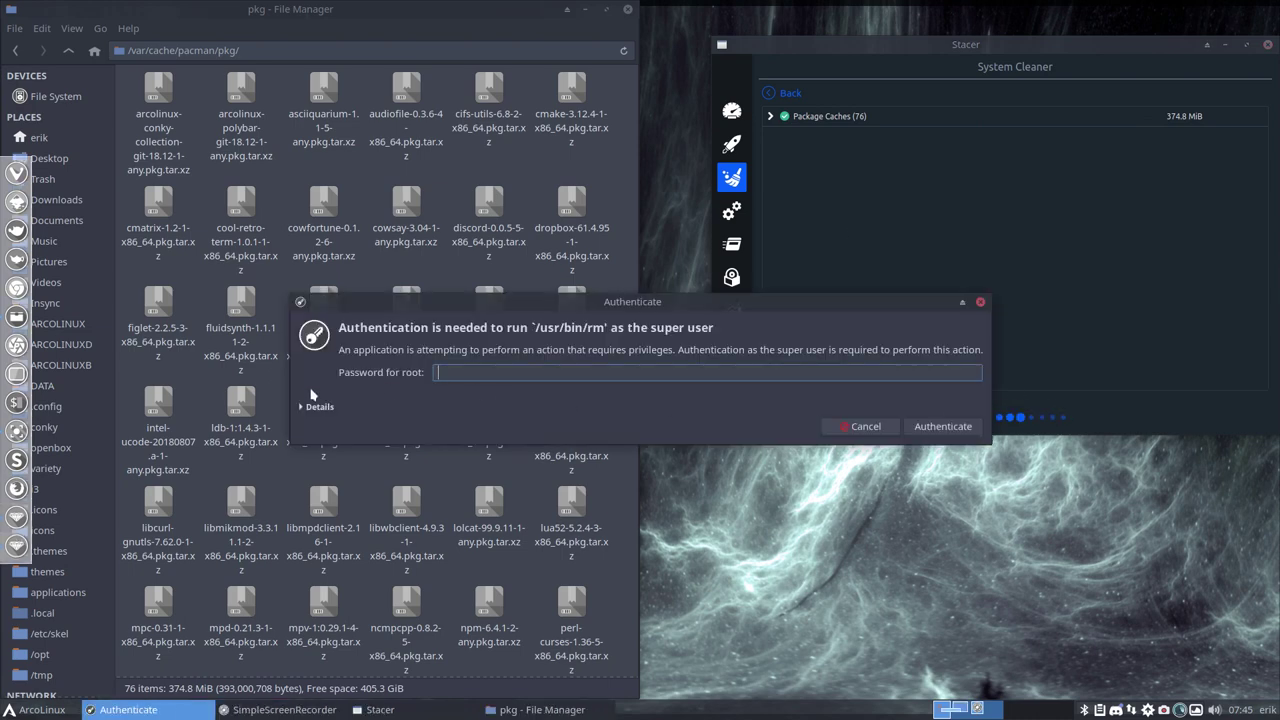
{"action": "type", "text": "••••"}
{"action": "left_click", "coordinate": [938, 428]}
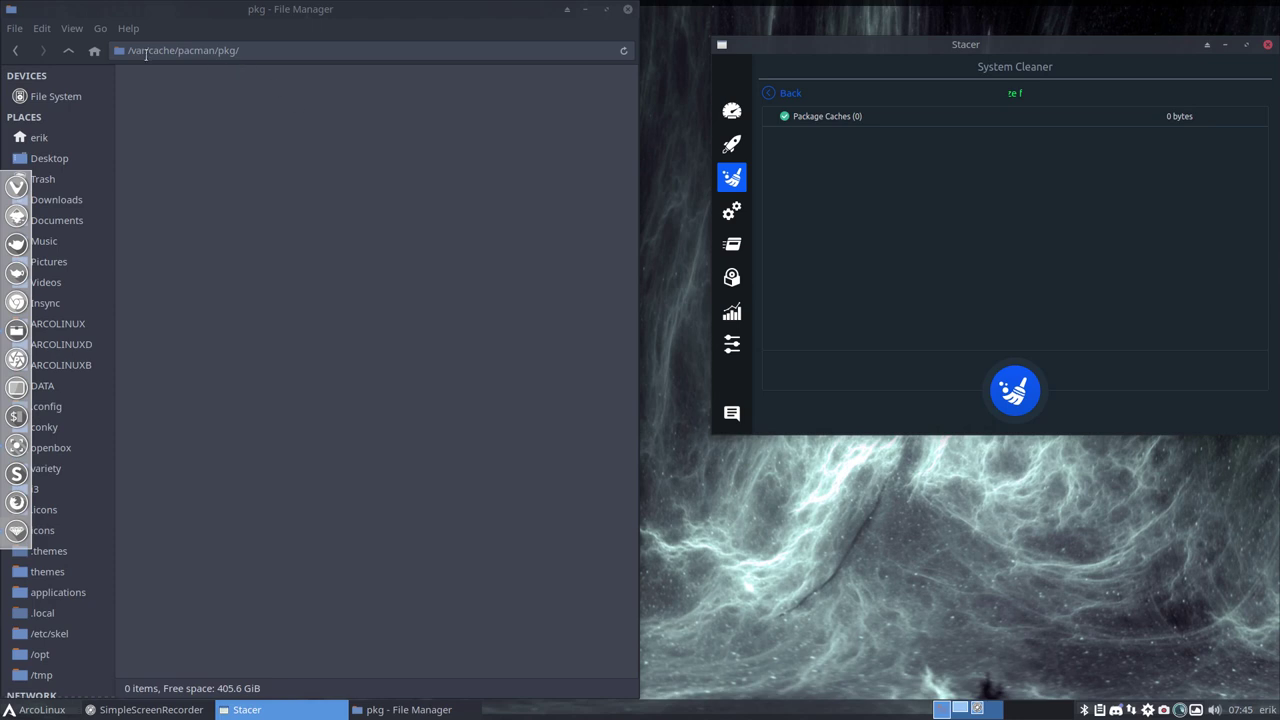
{"action": "left_click_drag", "start_coordinate": [181, 50], "coordinate": [600, 52]}
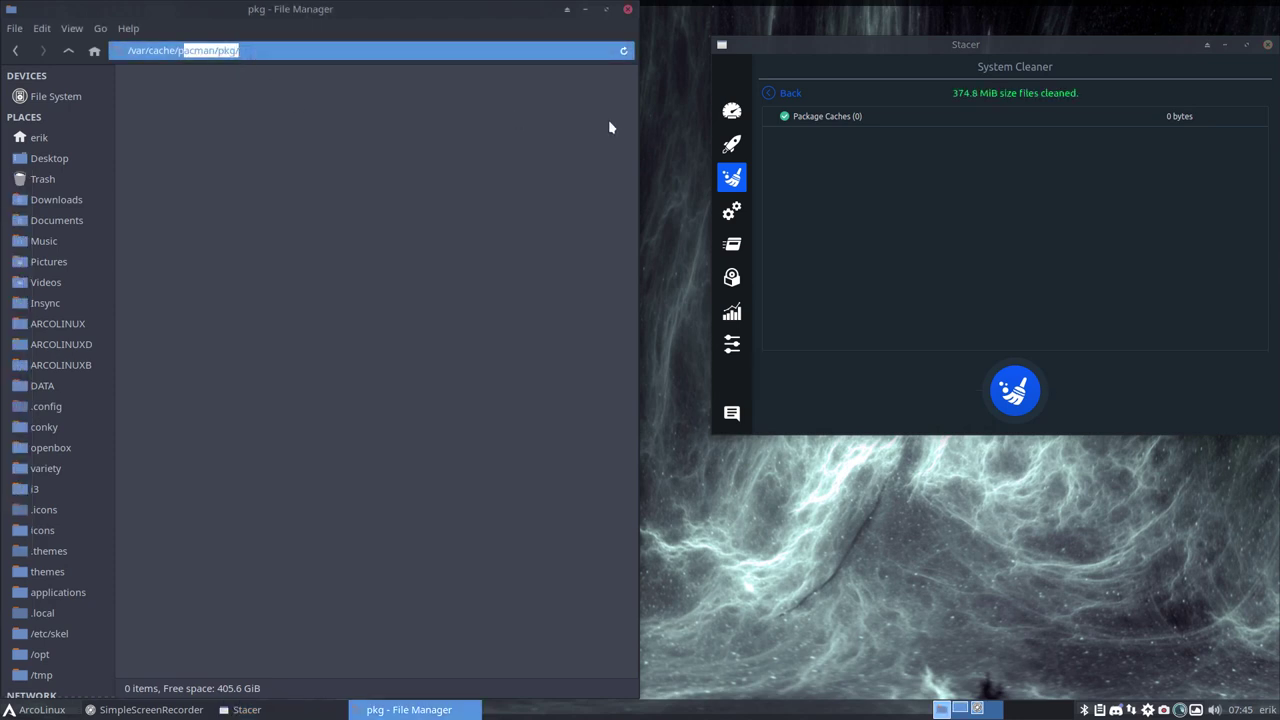
{"action": "left_click", "coordinate": [905, 167]}
{"action": "left_click", "coordinate": [774, 94]}
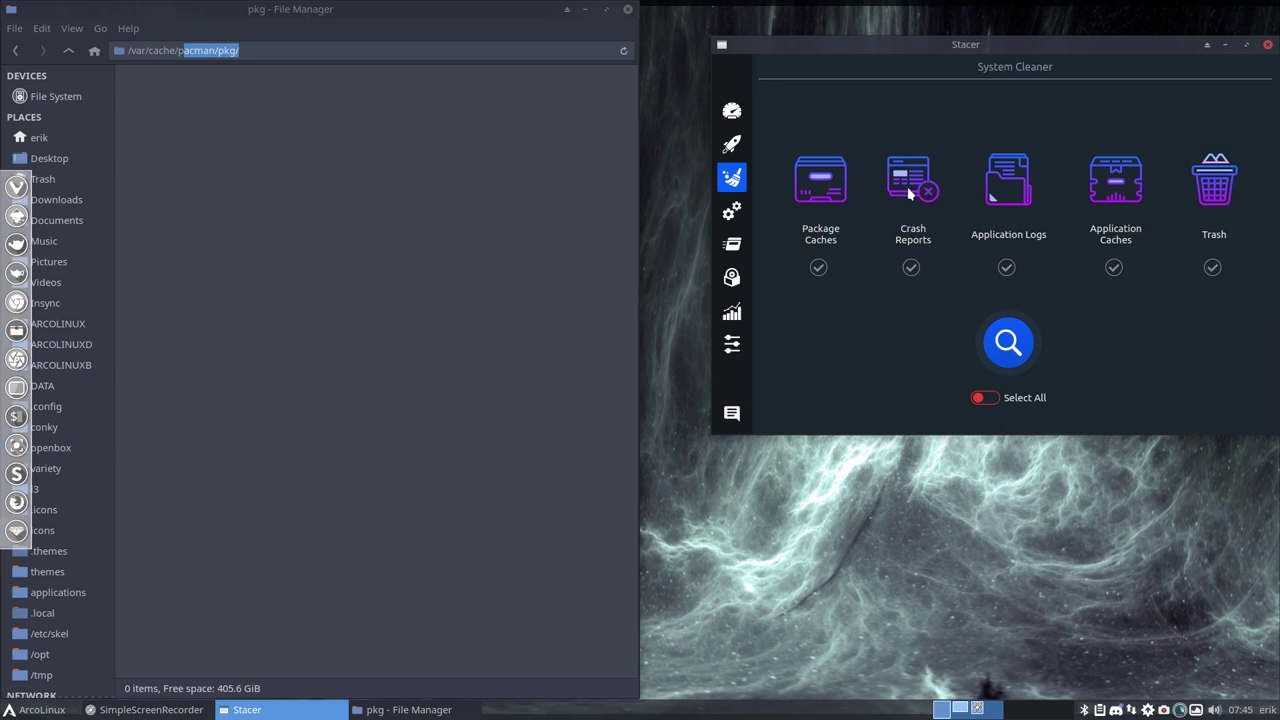
Tick Crash Reports and open the /var/log folder in the file manager
{"action": "left_click", "coordinate": [912, 270]}
{"action": "left_click", "coordinate": [340, 171]}
{"action": "left_click", "coordinate": [69, 51]}
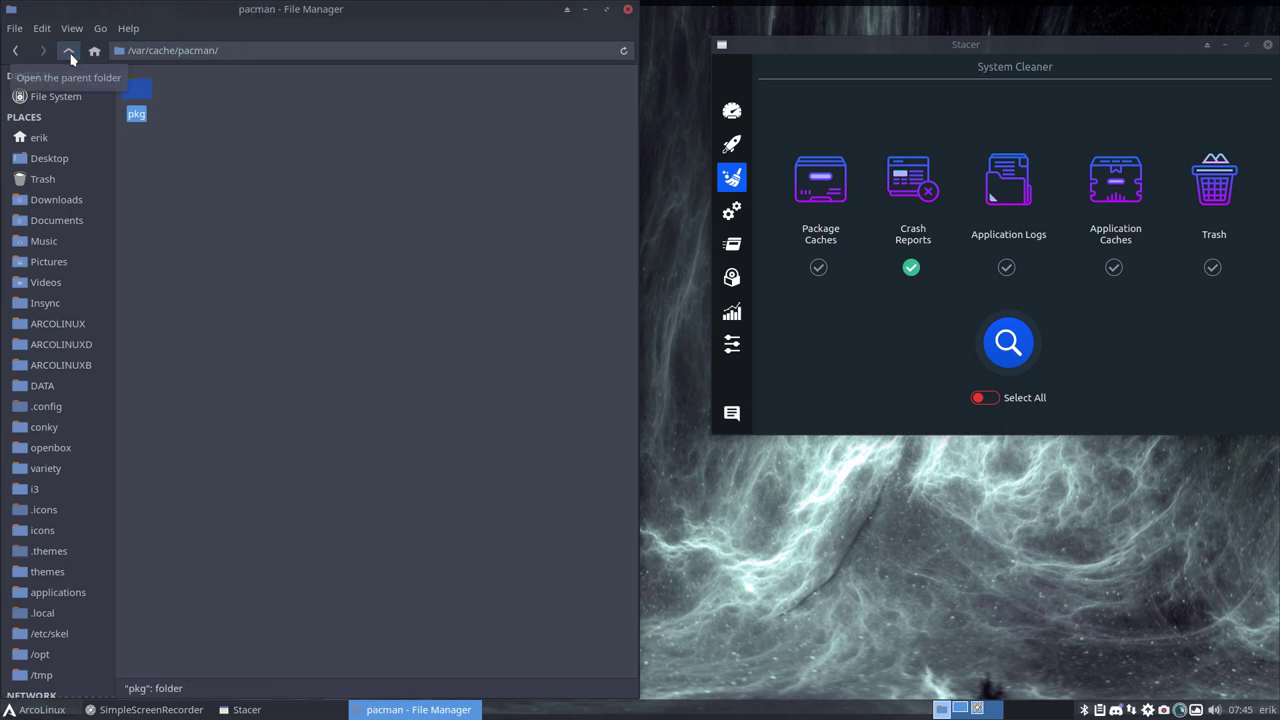
{"action": "left_click", "coordinate": [69, 51]}
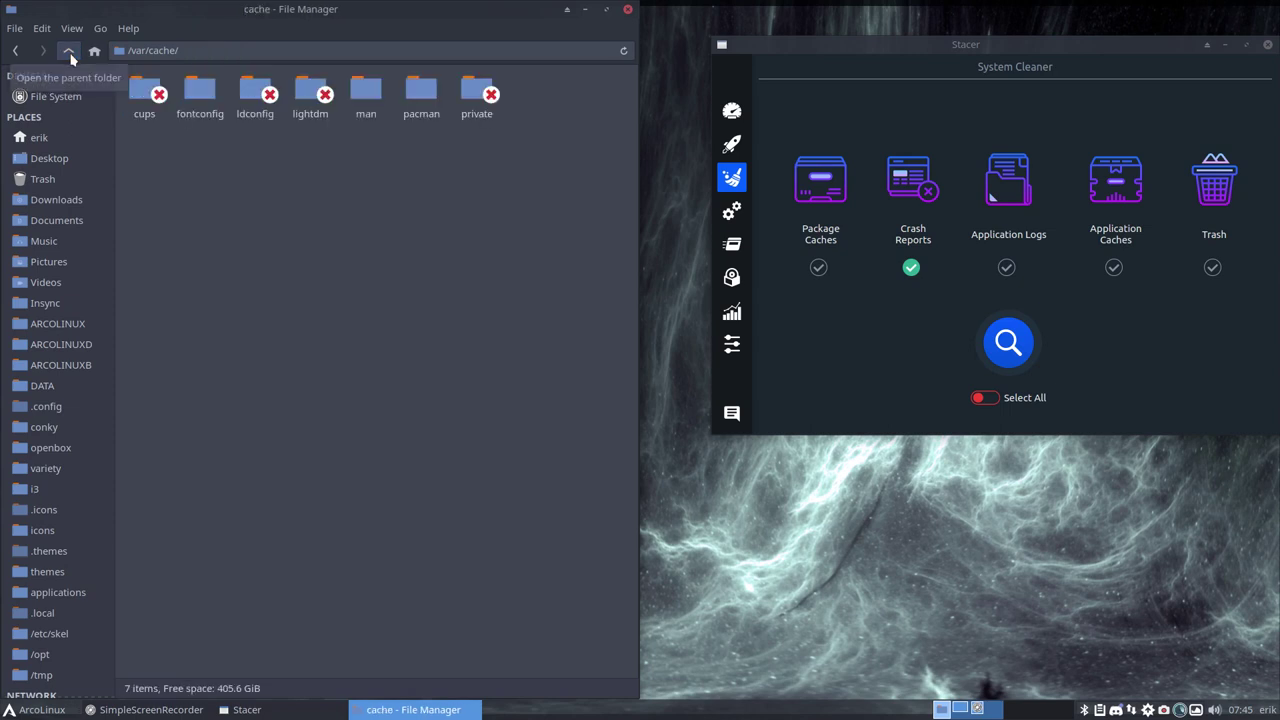
{"action": "left_click", "coordinate": [69, 51]}
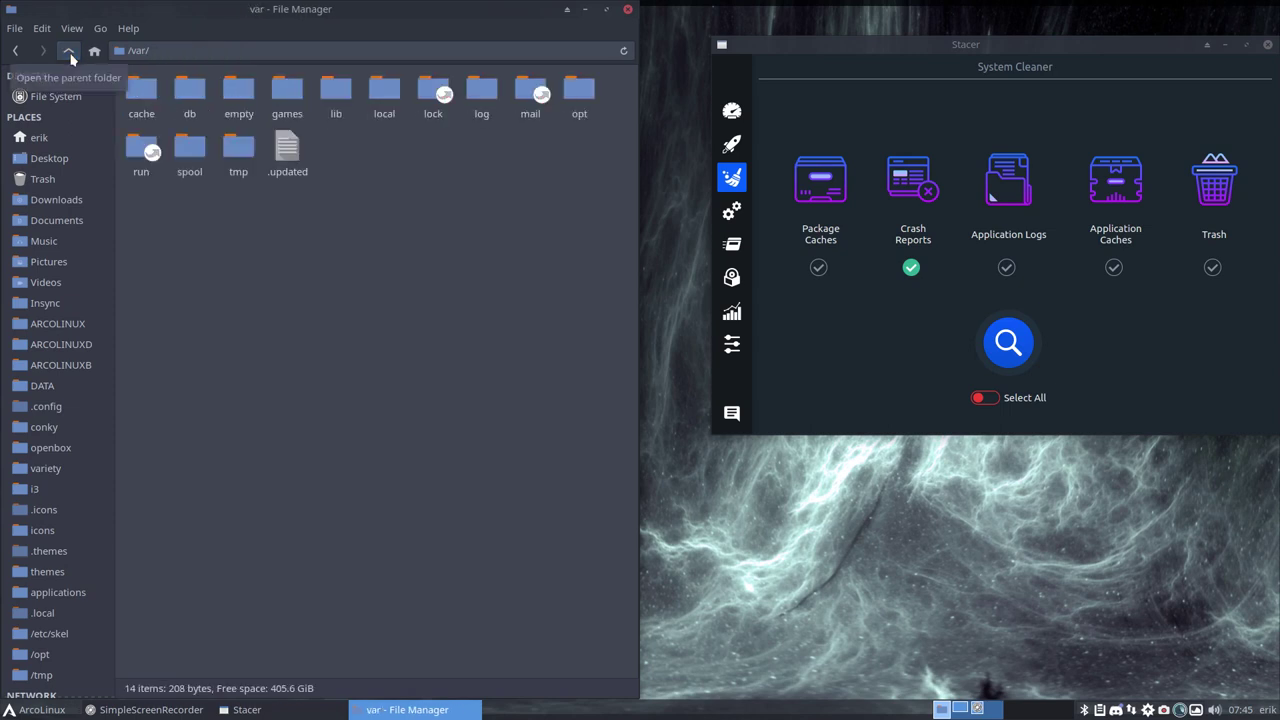
{"action": "double_click", "coordinate": [484, 92]}
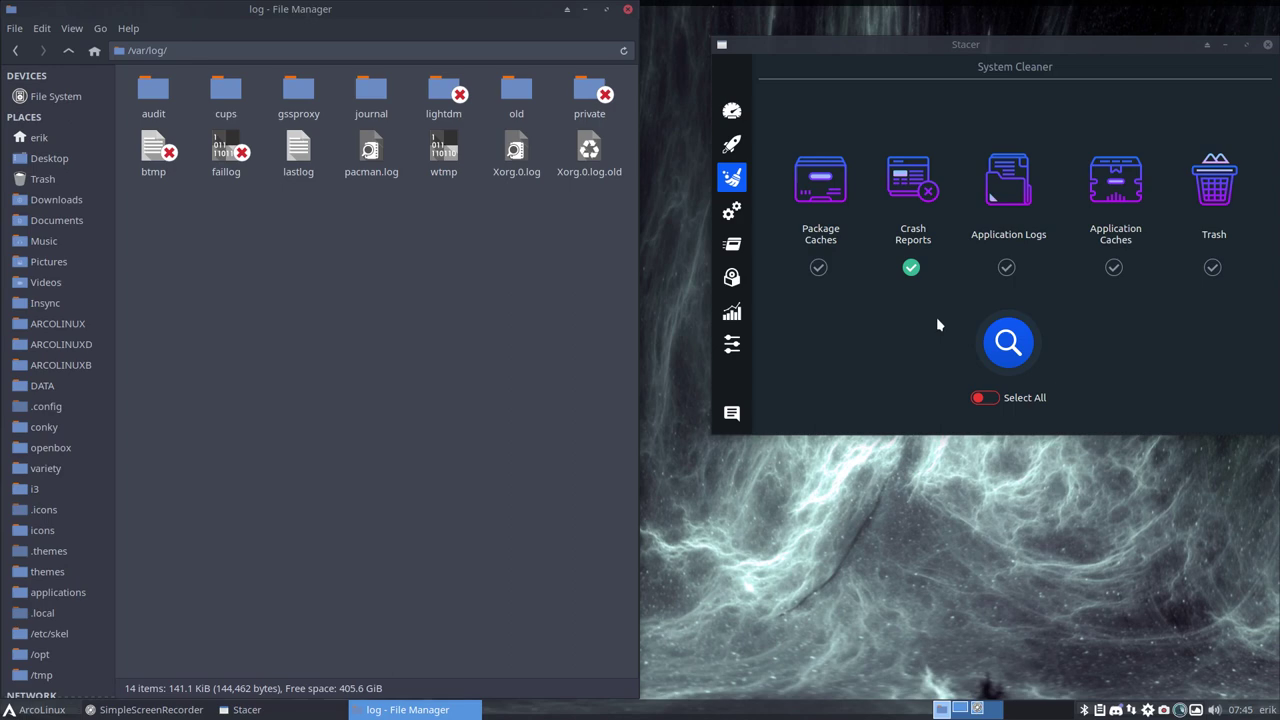
Scan and clean the empty Crash Reports (0) result, then return to the overview
{"action": "left_click", "coordinate": [1008, 342]}
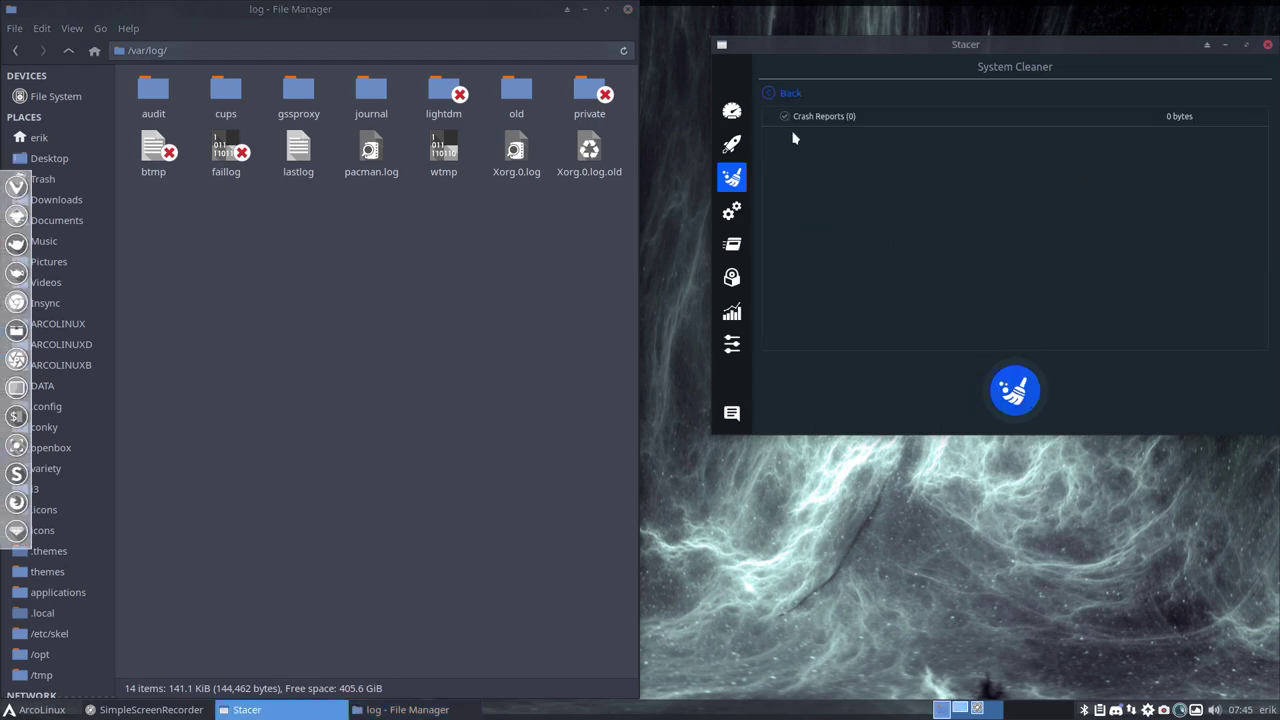
{"action": "left_click", "coordinate": [848, 121]}
{"action": "left_click", "coordinate": [1018, 390]}
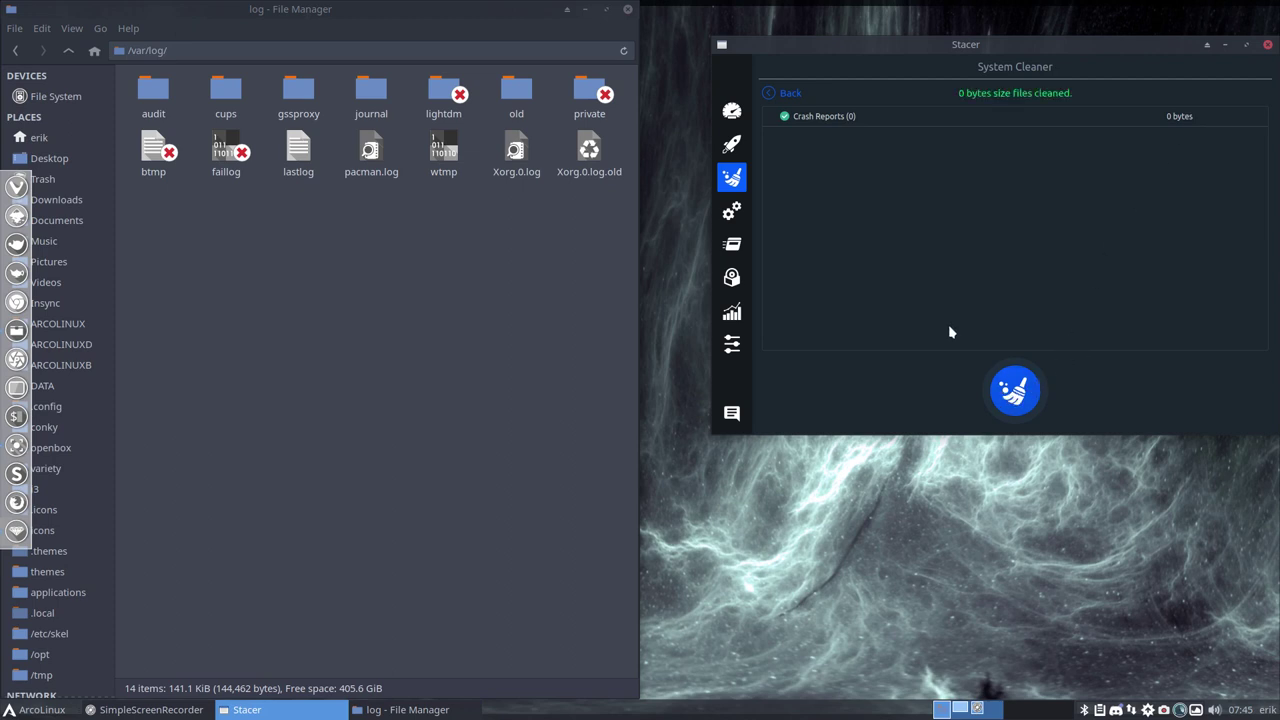
{"action": "left_click", "coordinate": [766, 97]}
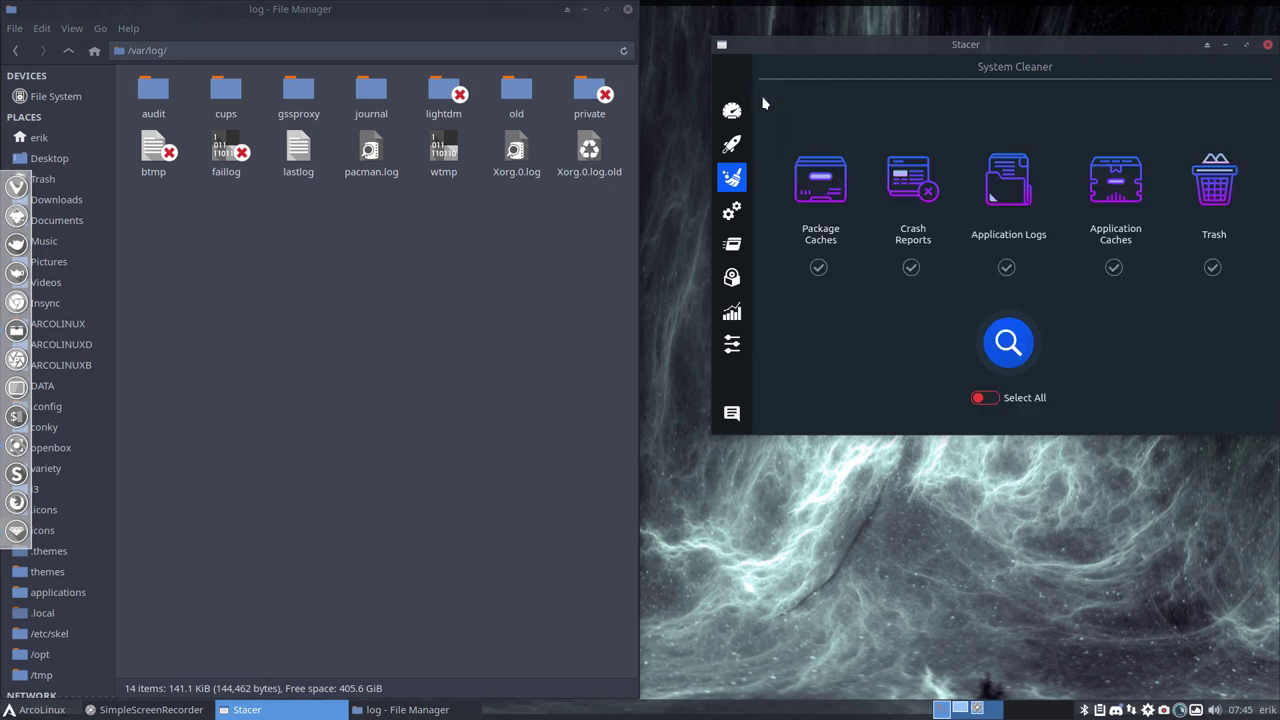
Scan Application Logs and clean its 14 files (141.1 KiB) using the root password
{"action": "left_click", "coordinate": [1007, 268]}
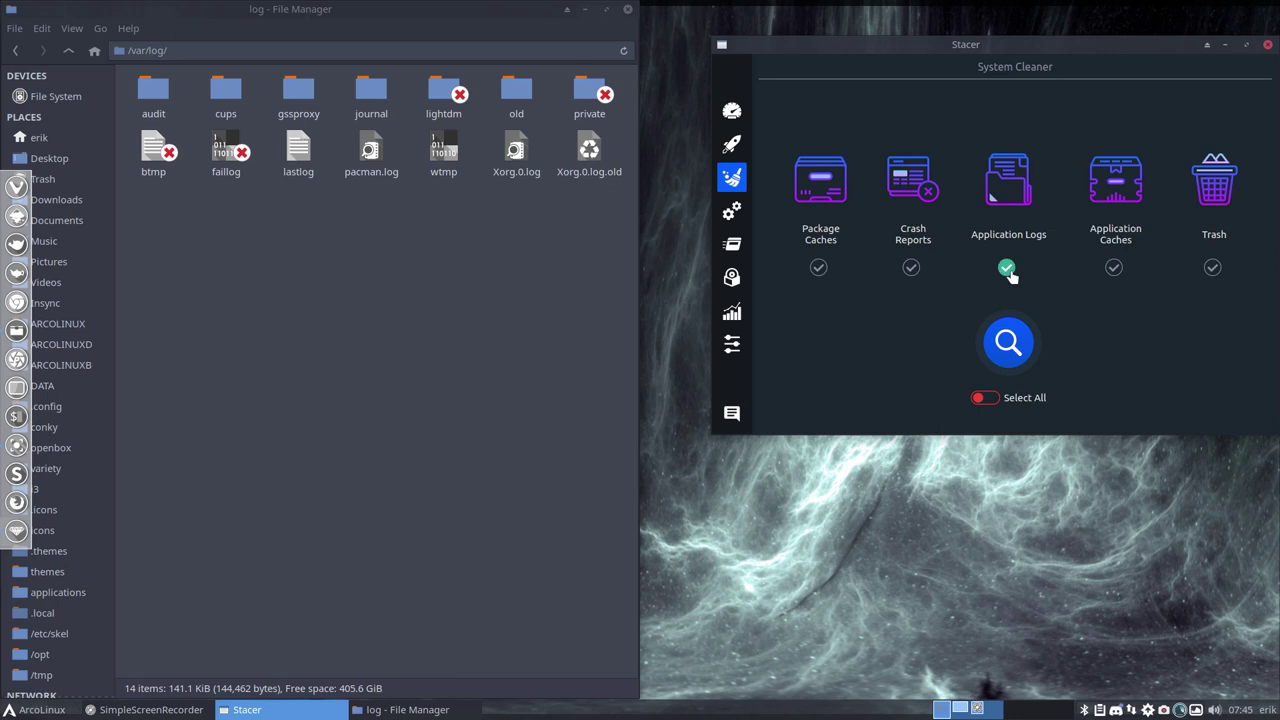
{"action": "left_click", "coordinate": [1011, 340]}
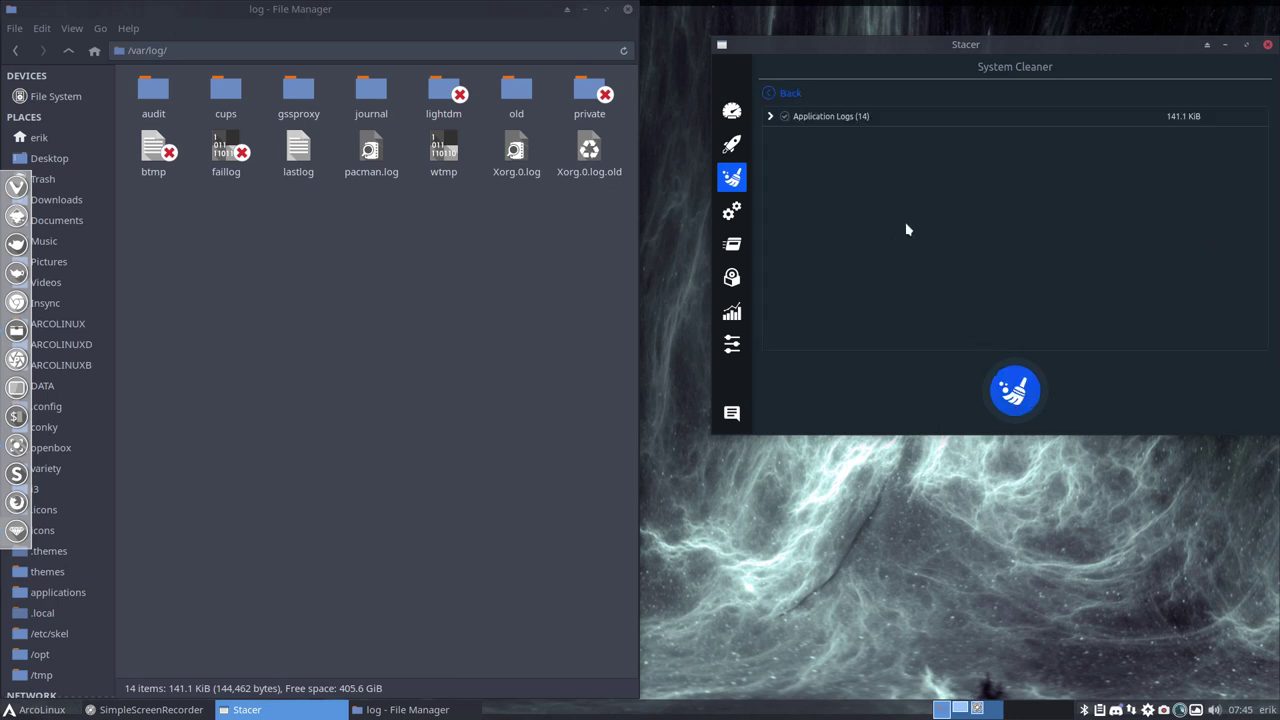
{"action": "left_click", "coordinate": [769, 118]}
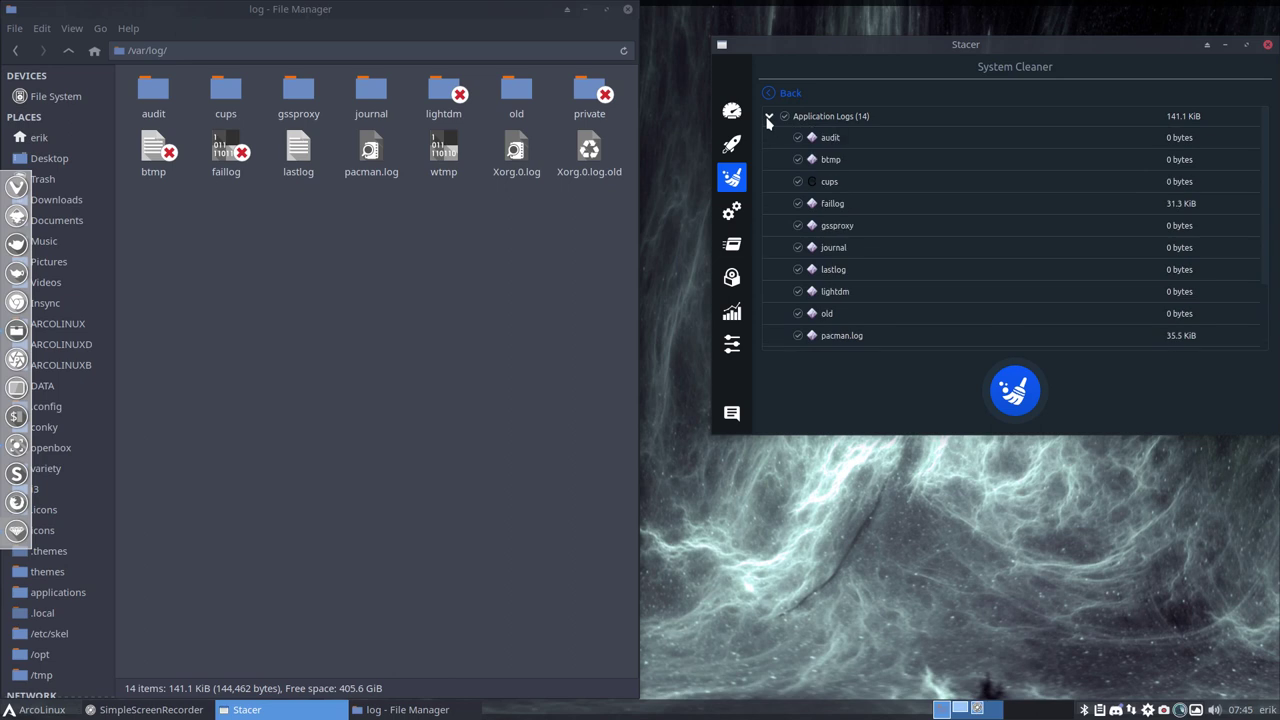
{"action": "left_click", "coordinate": [769, 117]}
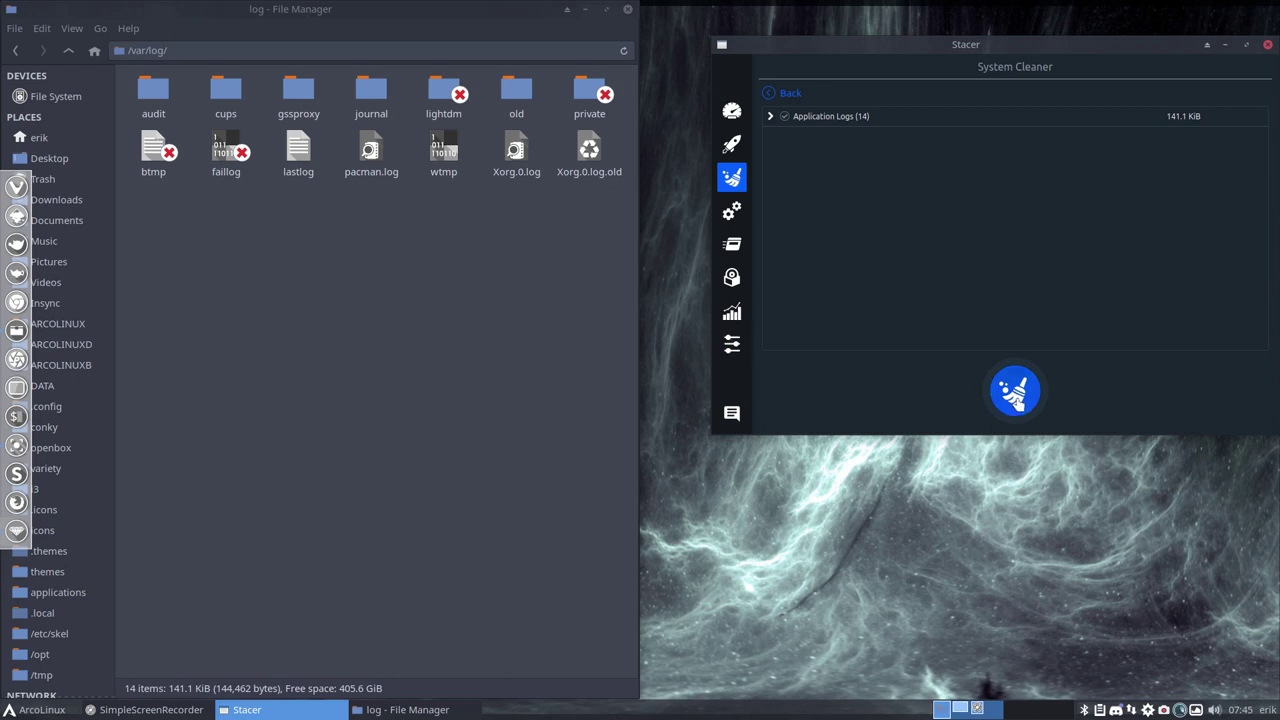
{"action": "left_click", "coordinate": [835, 119]}
{"action": "left_click", "coordinate": [1010, 396]}
{"action": "type", "text": "****"}
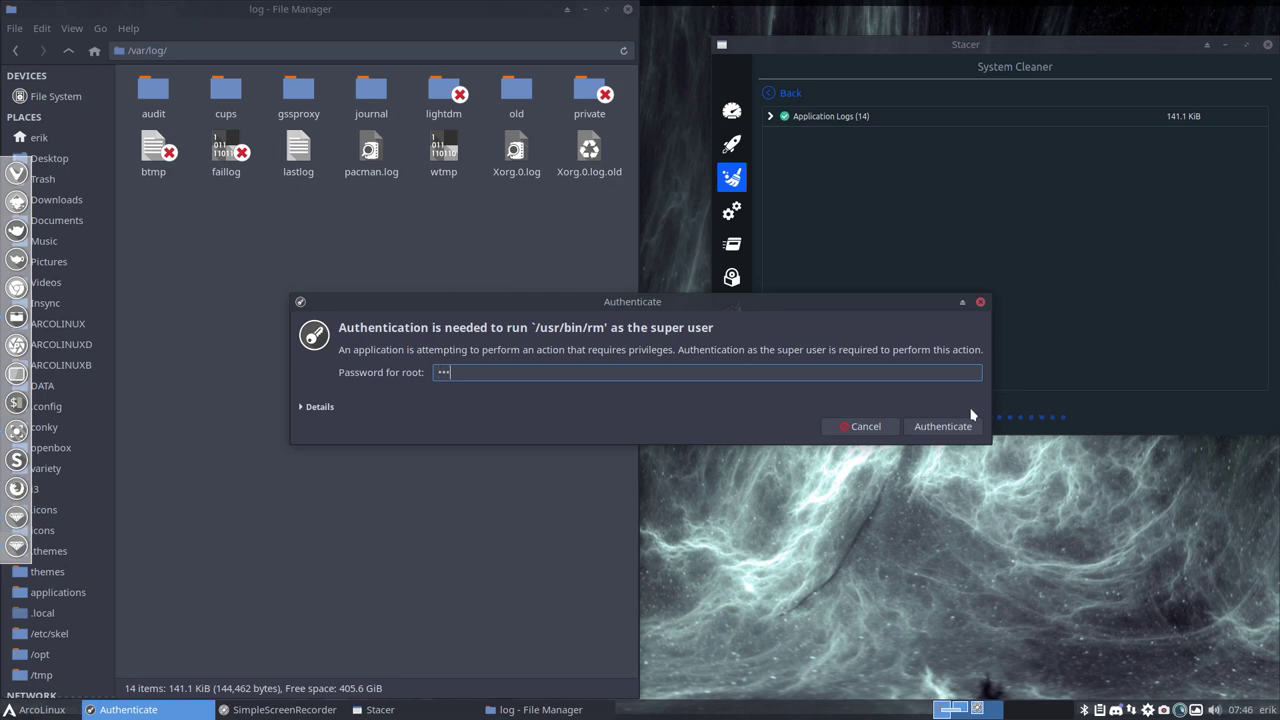
{"action": "key", "text": "Return"}
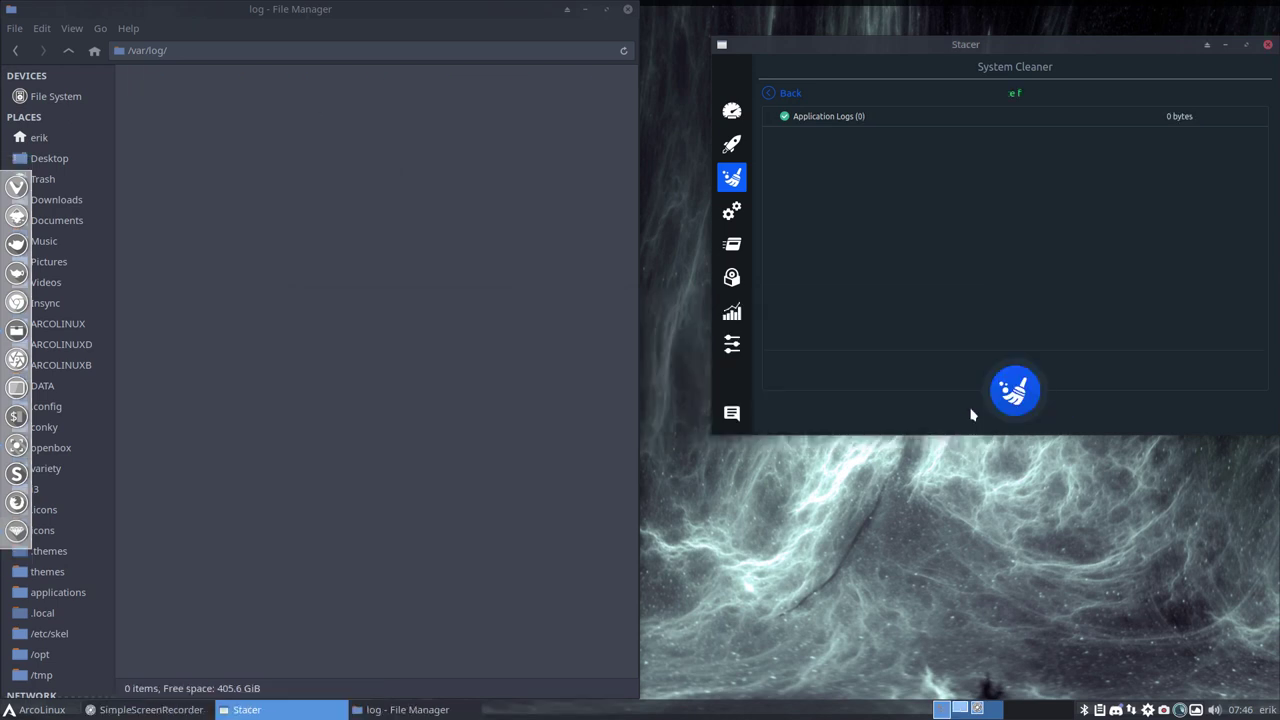
{"action": "left_click", "coordinate": [790, 94]}
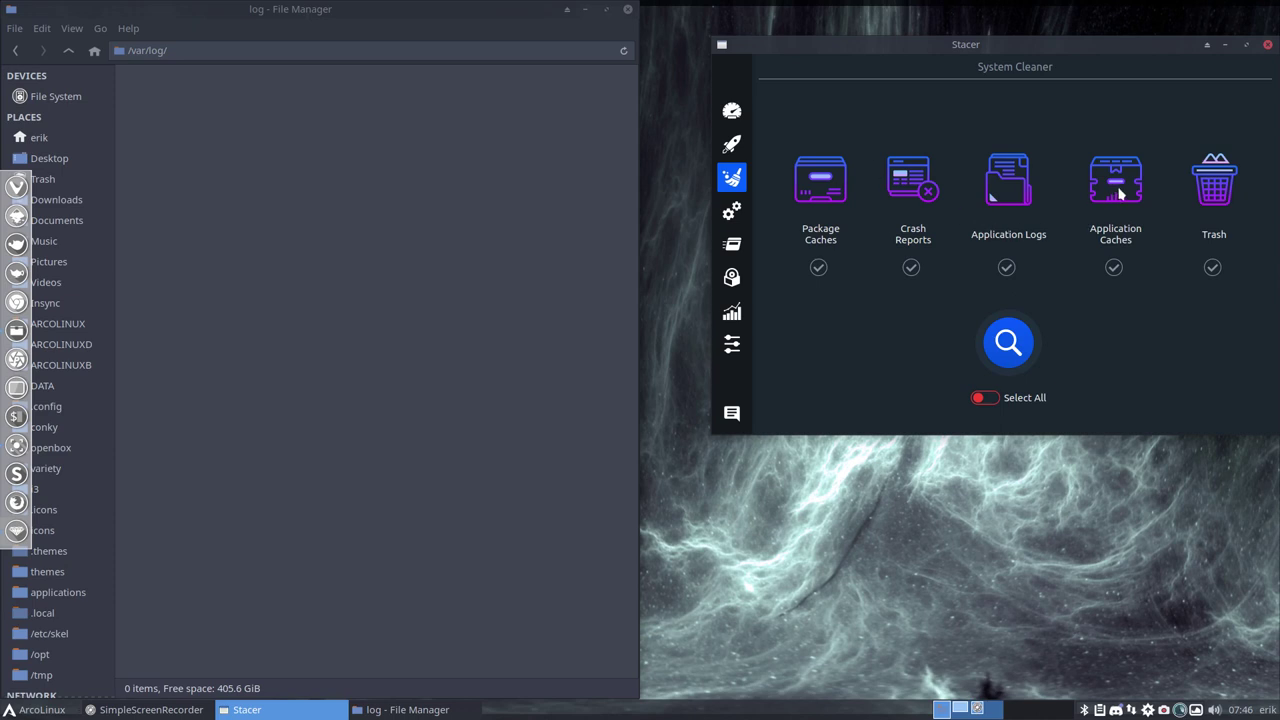
Scan Application Caches and scroll through its expanded list of cached items
{"action": "left_click", "coordinate": [1114, 267]}
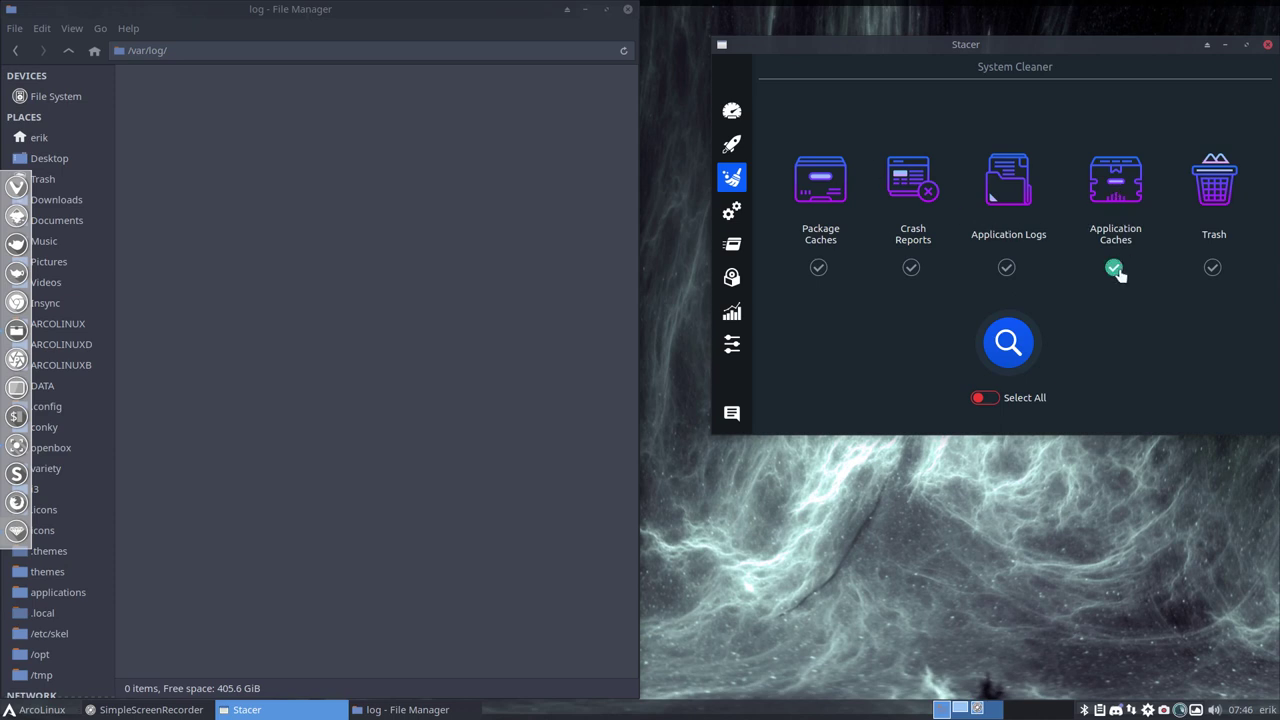
{"action": "left_click", "coordinate": [1007, 343]}
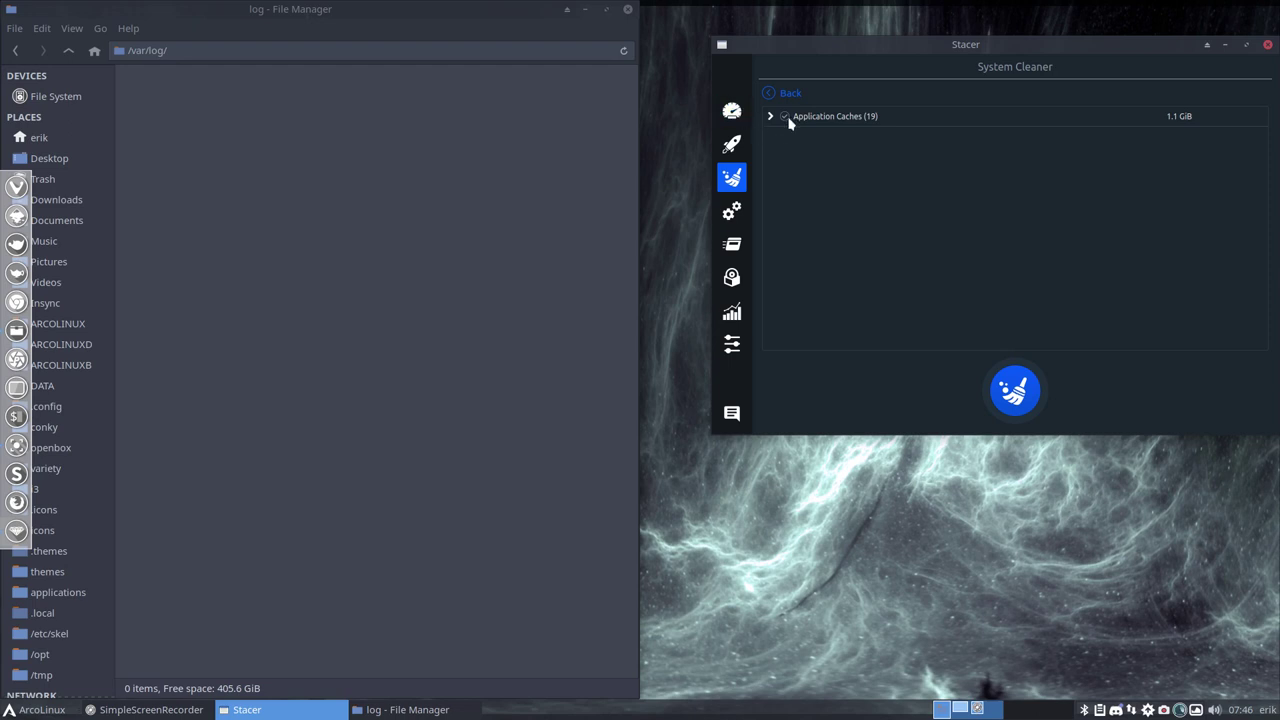
{"action": "left_click", "coordinate": [772, 117]}
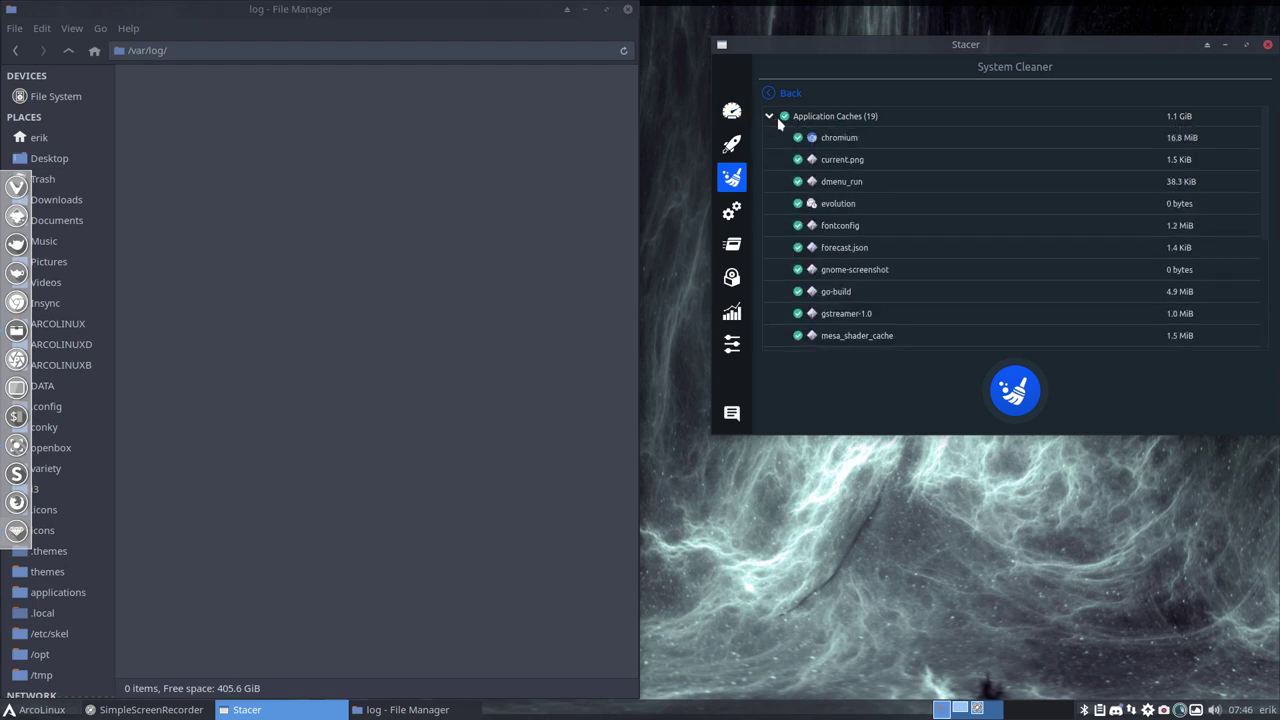
{"action": "scroll", "coordinate": [952, 203], "scroll_direction": "down", "scroll_amount": 3}
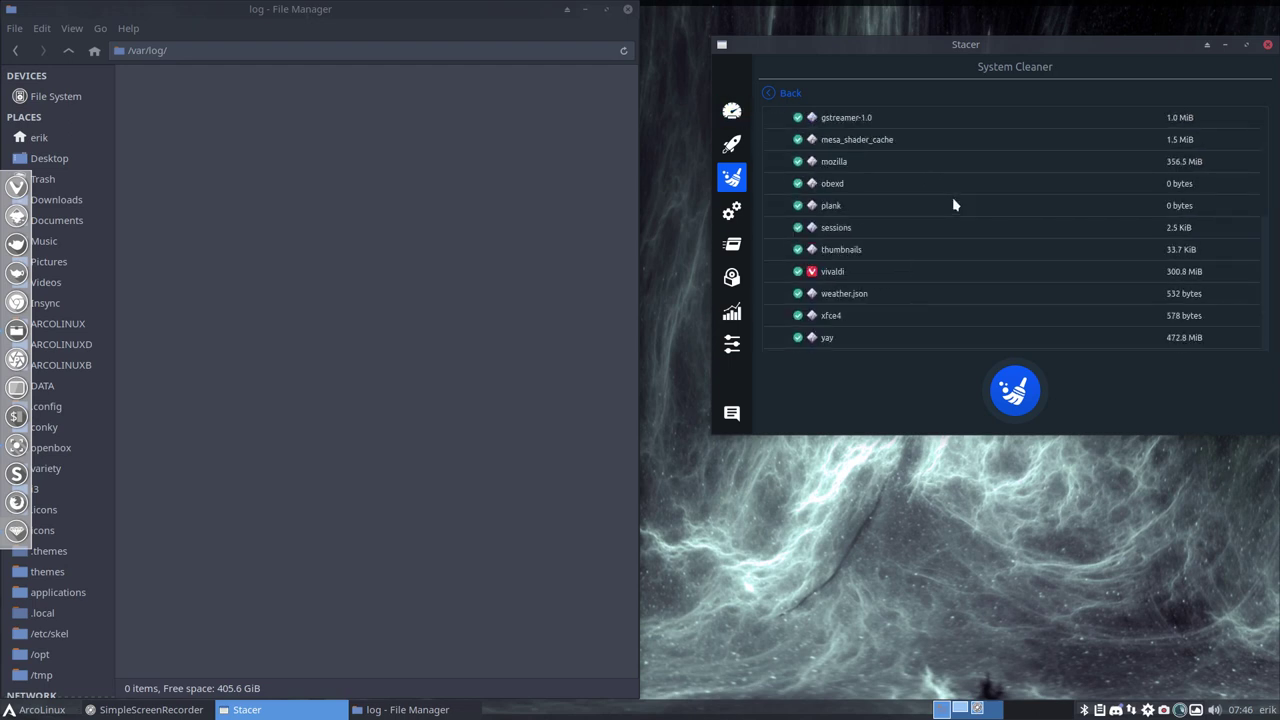
{"action": "scroll", "coordinate": [952, 205], "scroll_direction": "up", "scroll_amount": 3}
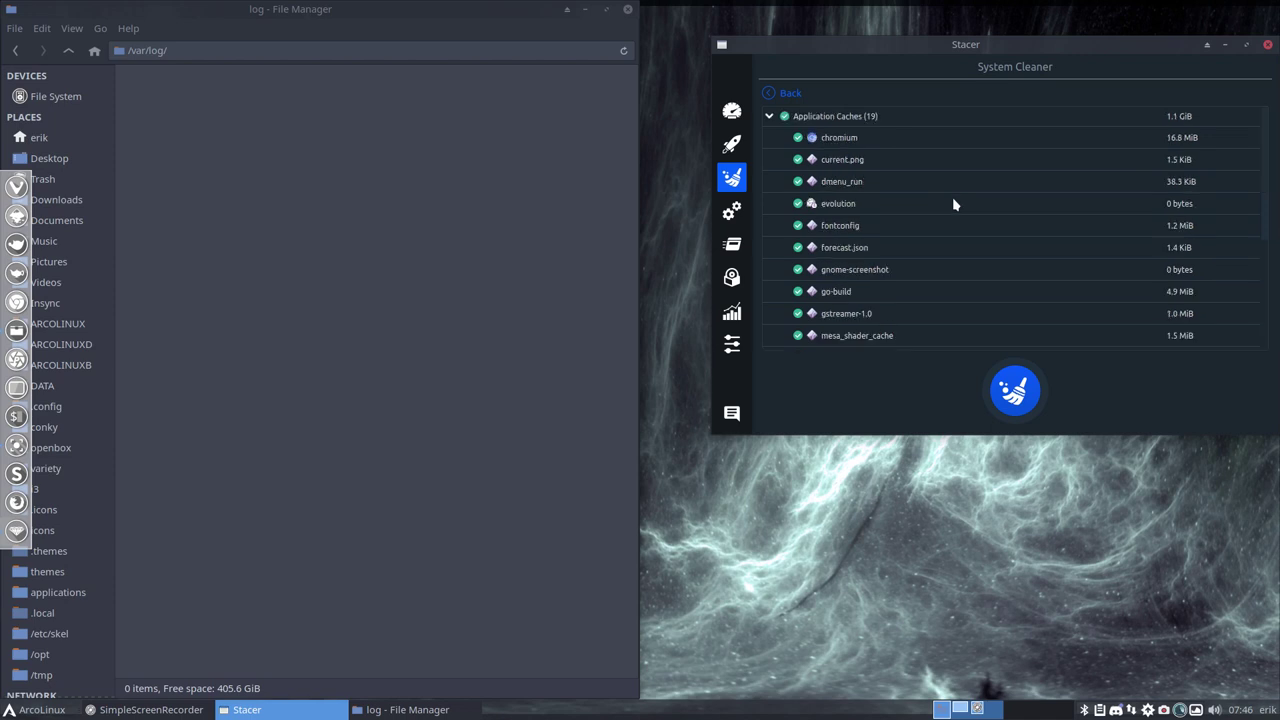
{"action": "scroll", "coordinate": [952, 205], "scroll_direction": "down", "scroll_amount": 3}
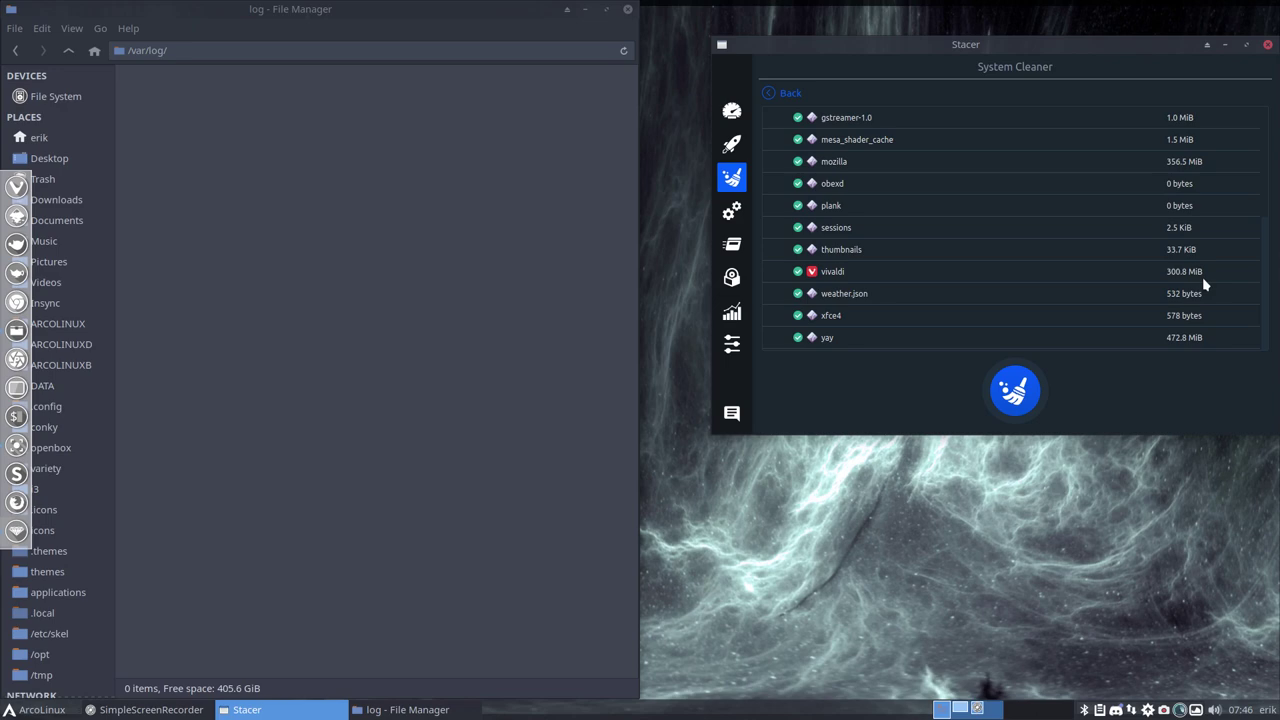
Browse ~/.cache/vivaldi/Default/Cache in the file manager
{"action": "left_click", "coordinate": [302, 133]}
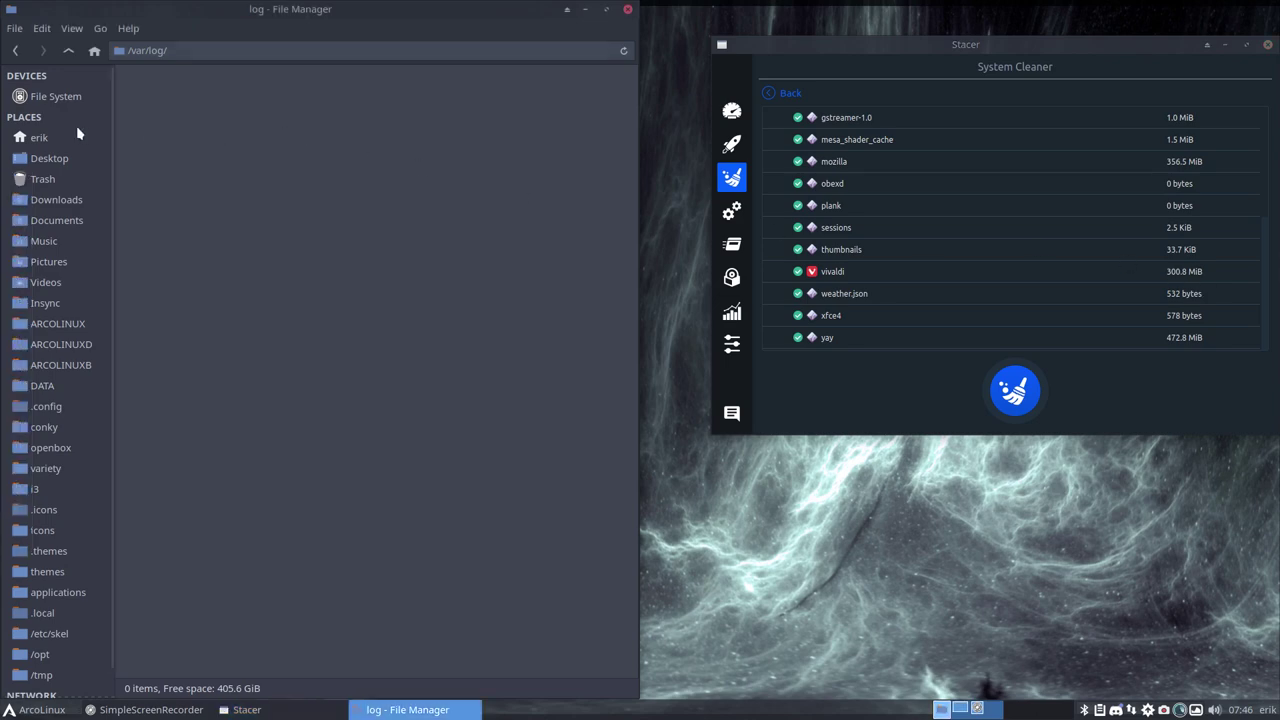
{"action": "left_click", "coordinate": [78, 135]}
{"action": "double_click", "coordinate": [325, 99]}
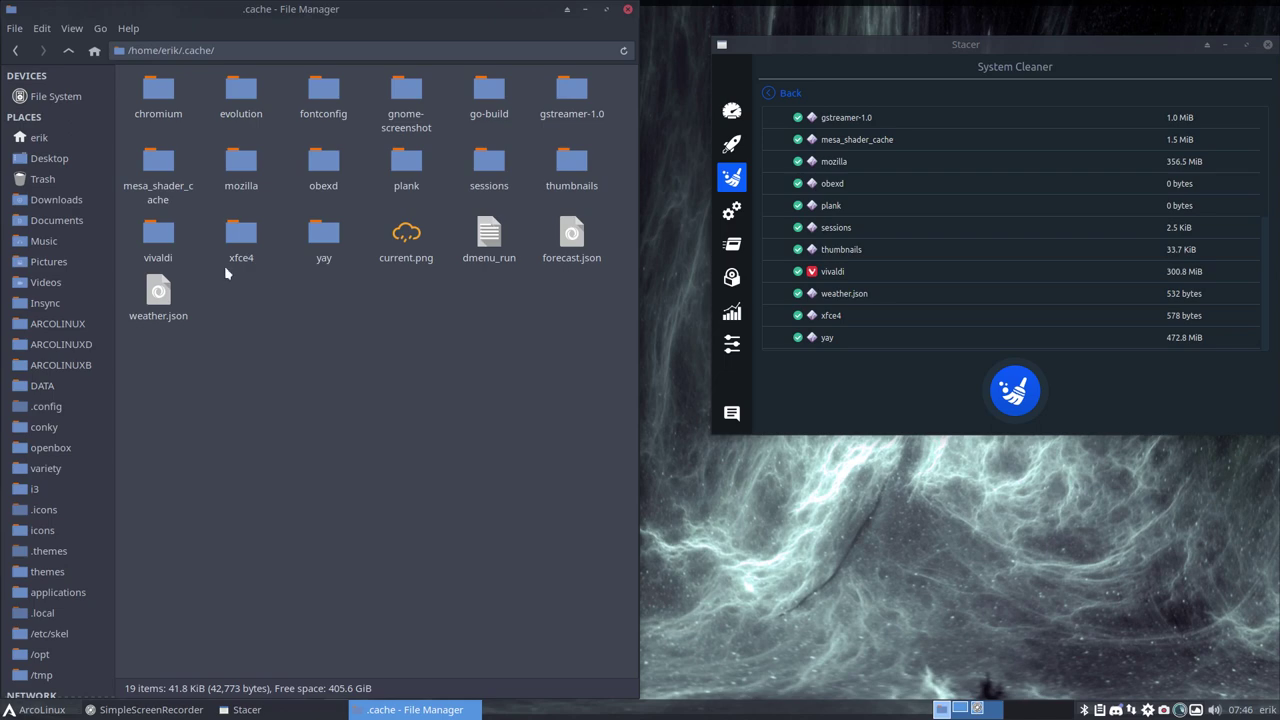
{"action": "double_click", "coordinate": [158, 235]}
{"action": "double_click", "coordinate": [137, 92]}
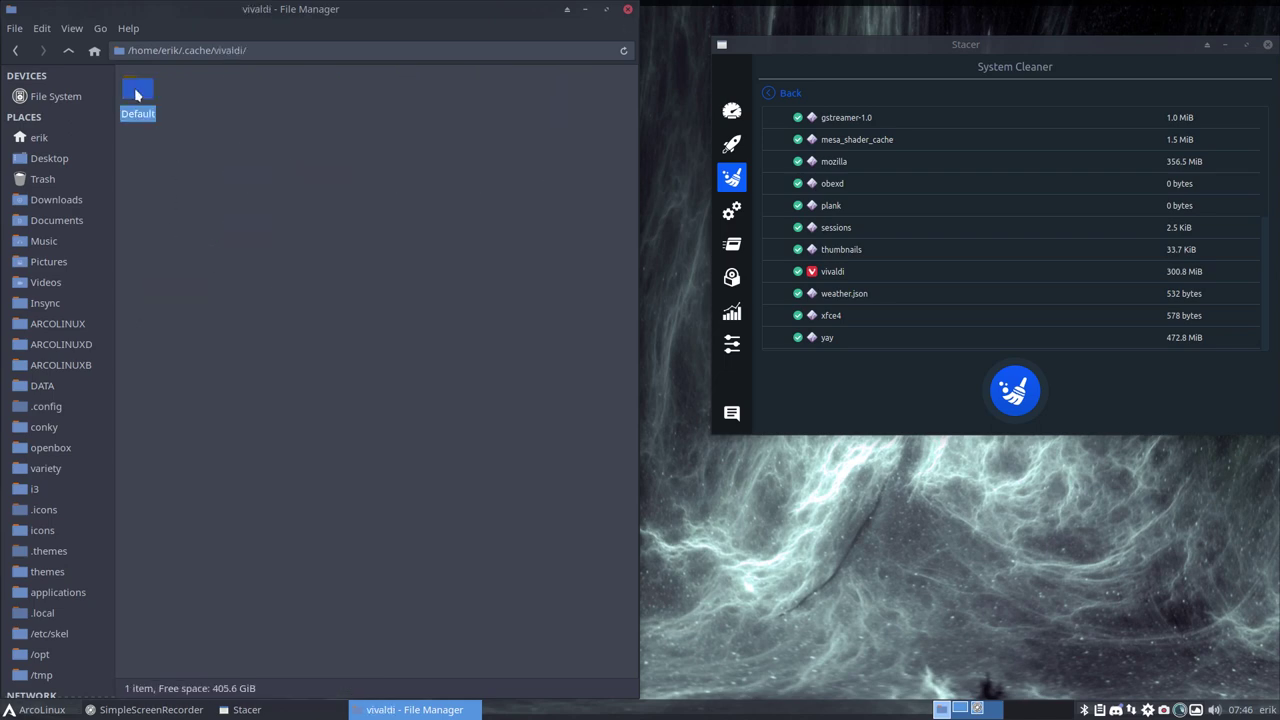
{"action": "double_click", "coordinate": [147, 92]}
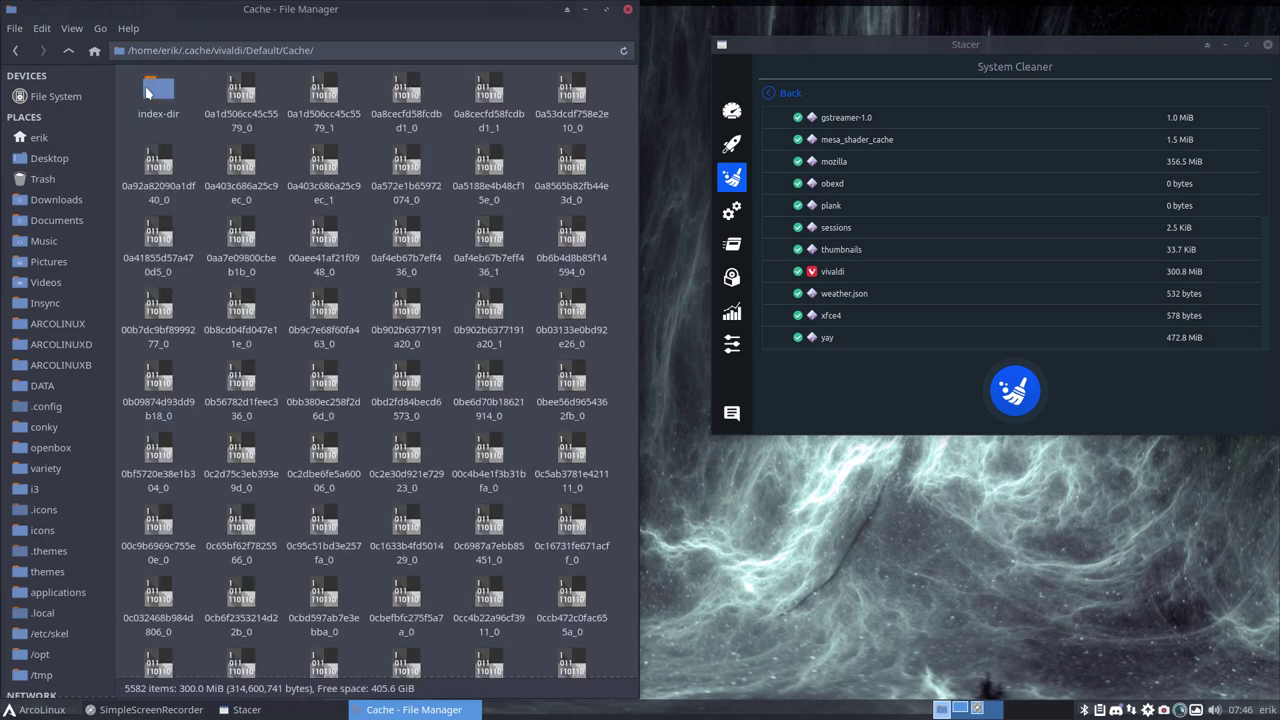
Clean the 1.1 GiB of application caches with authentication and return to the overview
{"action": "left_click", "coordinate": [1015, 394]}
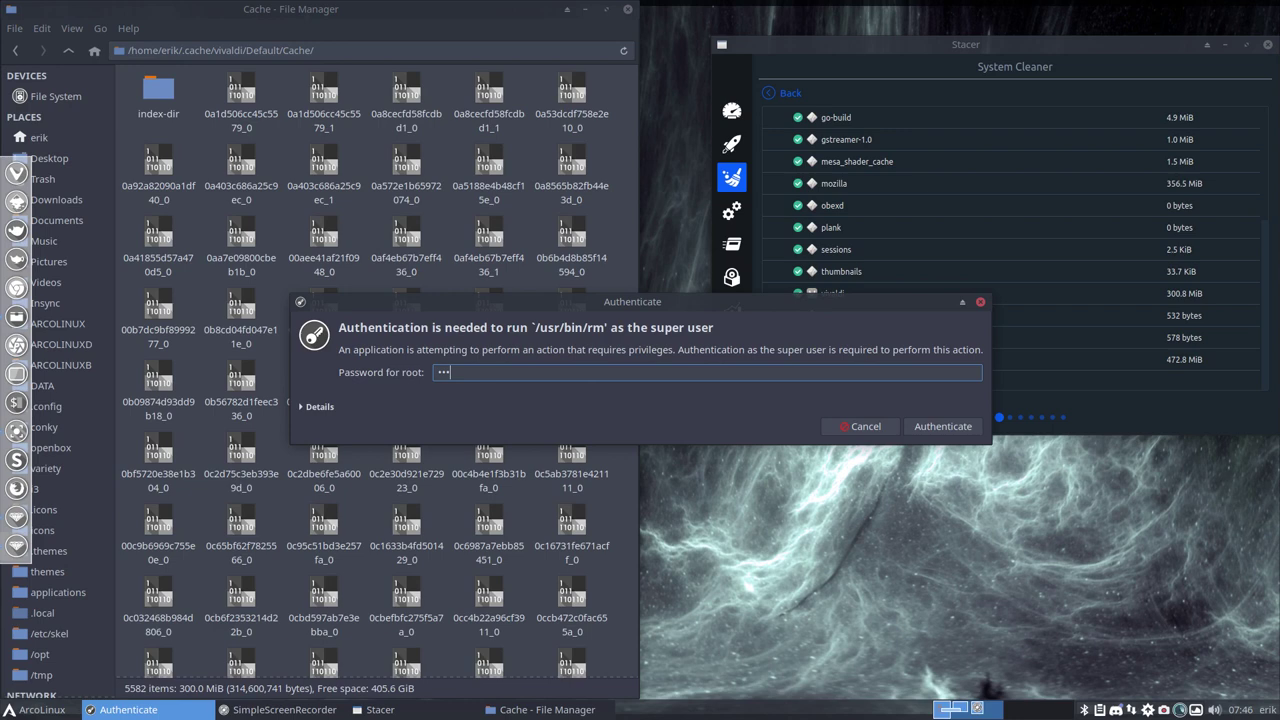
{"action": "key", "text": "Return"}
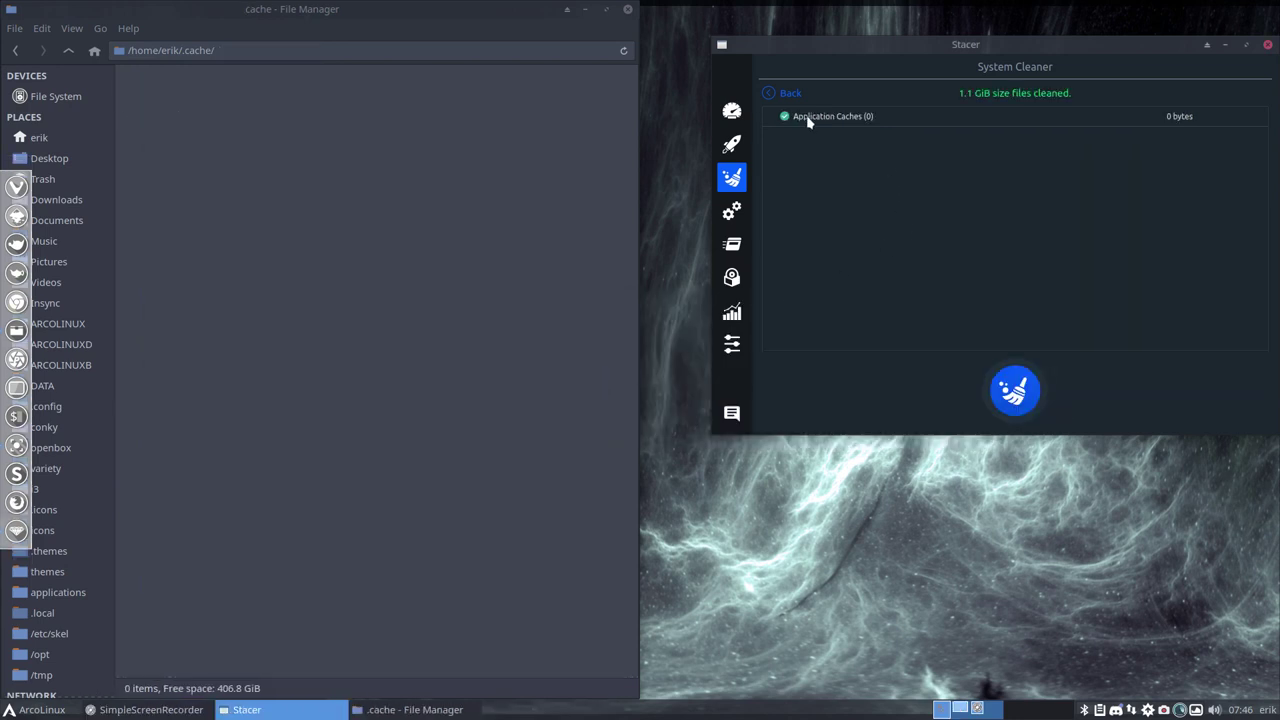
{"action": "left_click", "coordinate": [778, 100]}
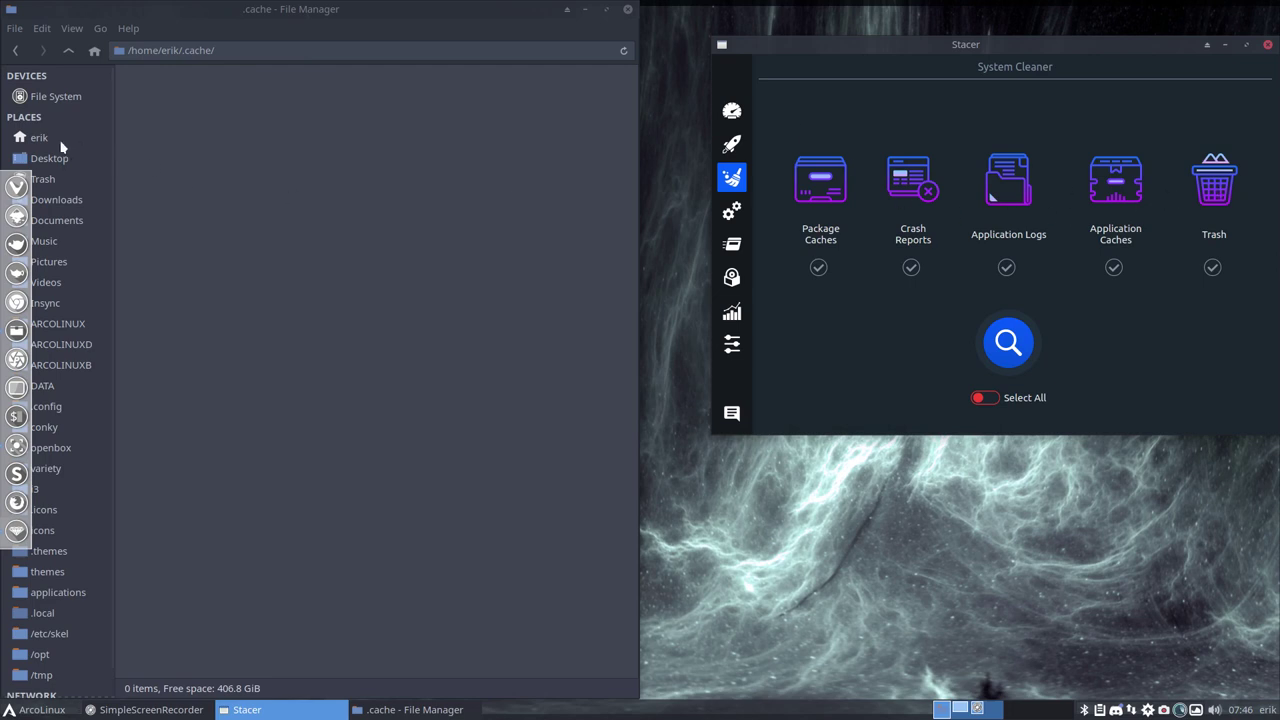
Show the Trash in the file manager, then scan and empty Trash in Stacer
{"action": "left_click", "coordinate": [56, 199]}
{"action": "left_click", "coordinate": [42, 179]}
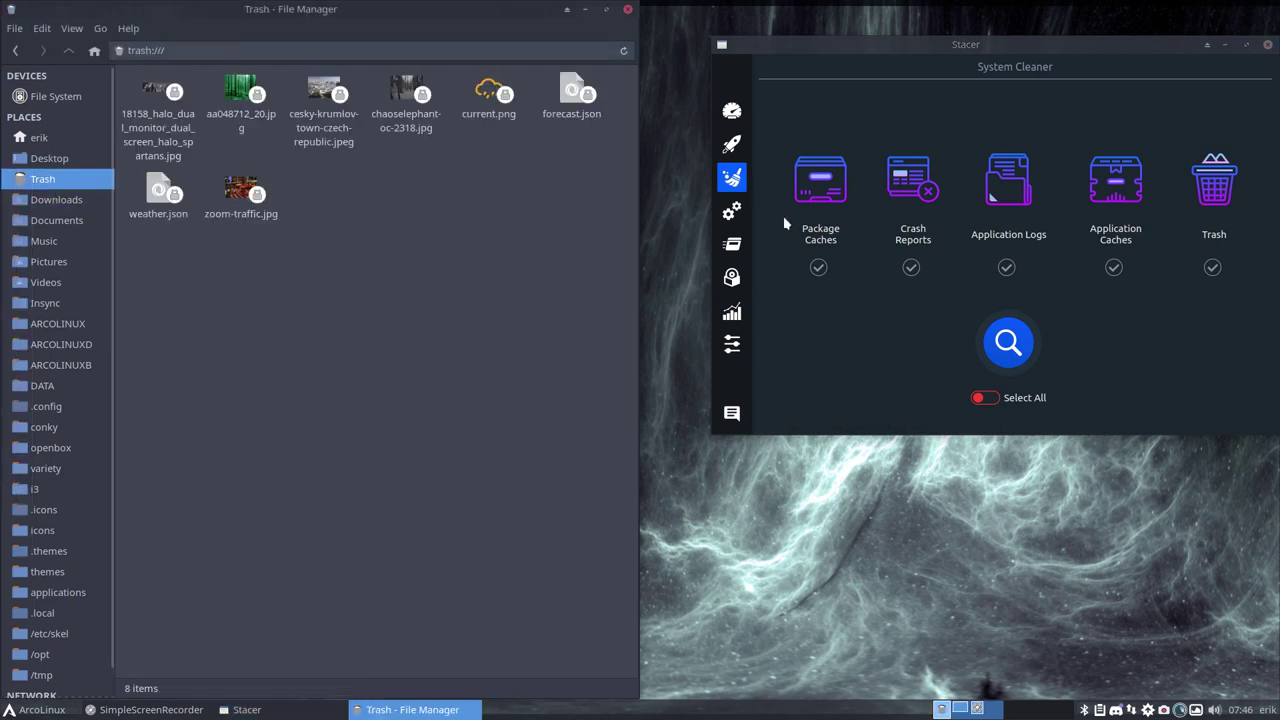
{"action": "left_click", "coordinate": [1212, 268]}
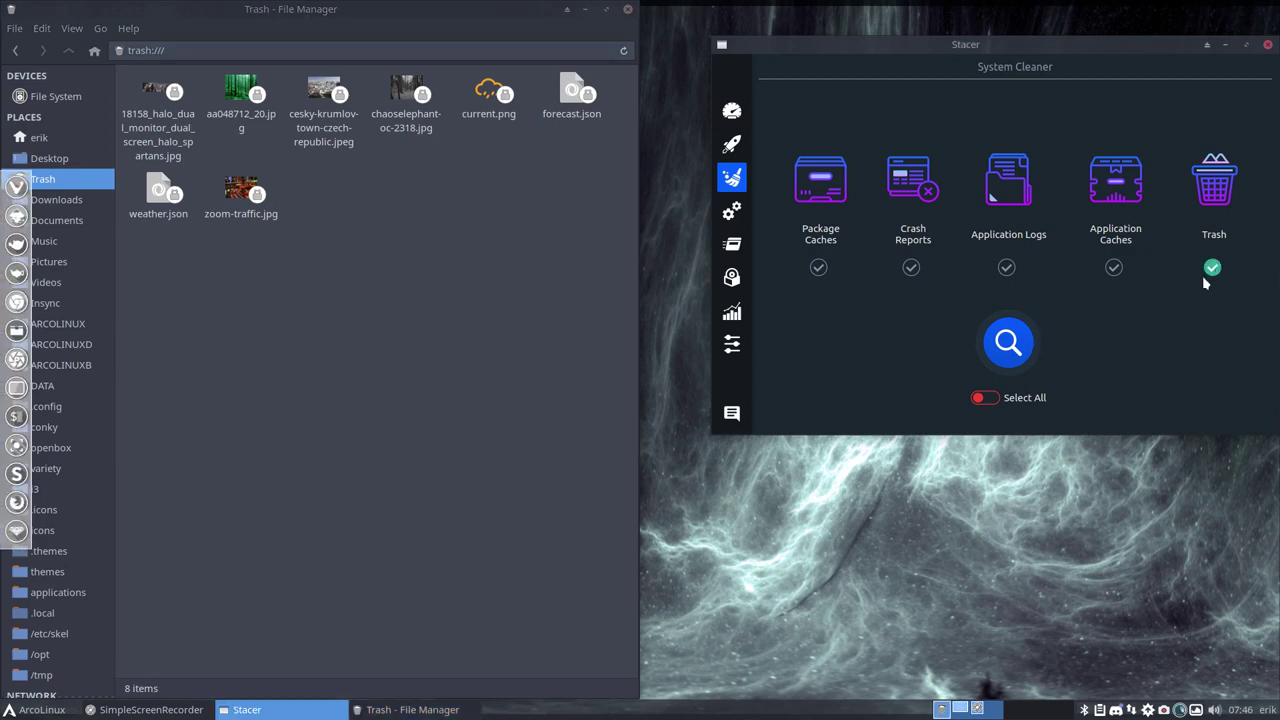
{"action": "left_click", "coordinate": [1008, 342]}
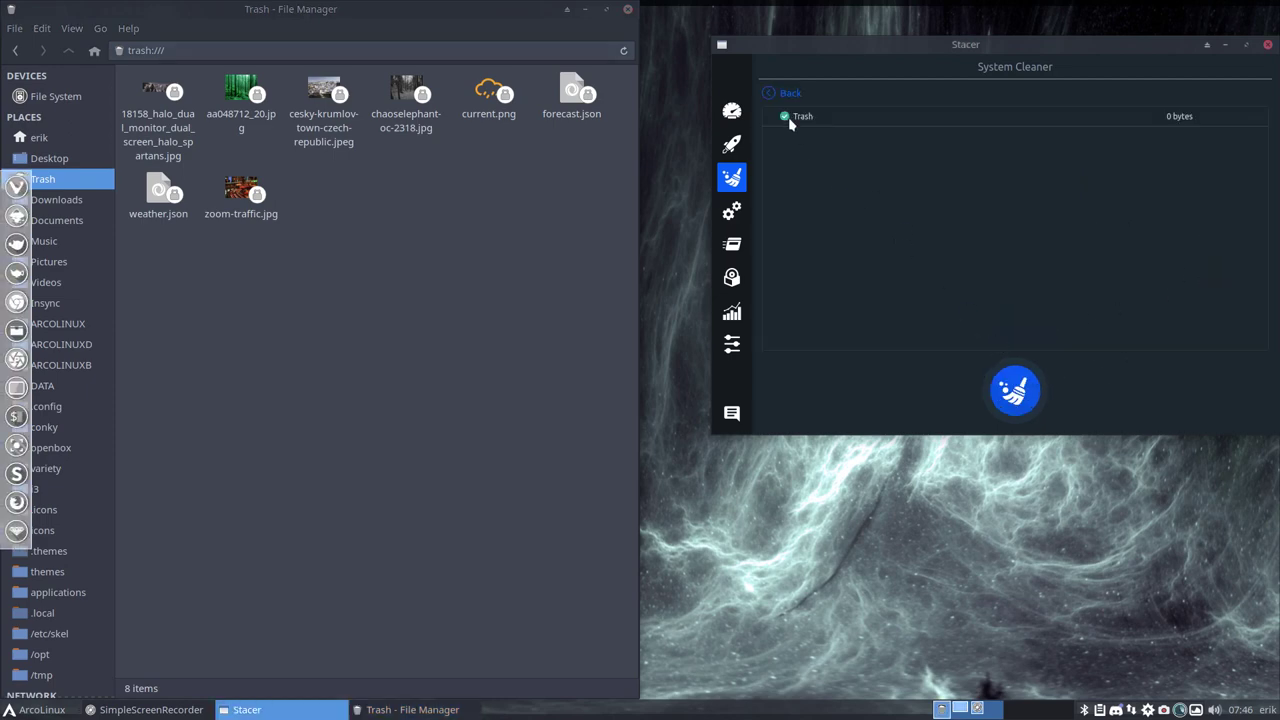
{"action": "left_click", "coordinate": [1015, 390]}
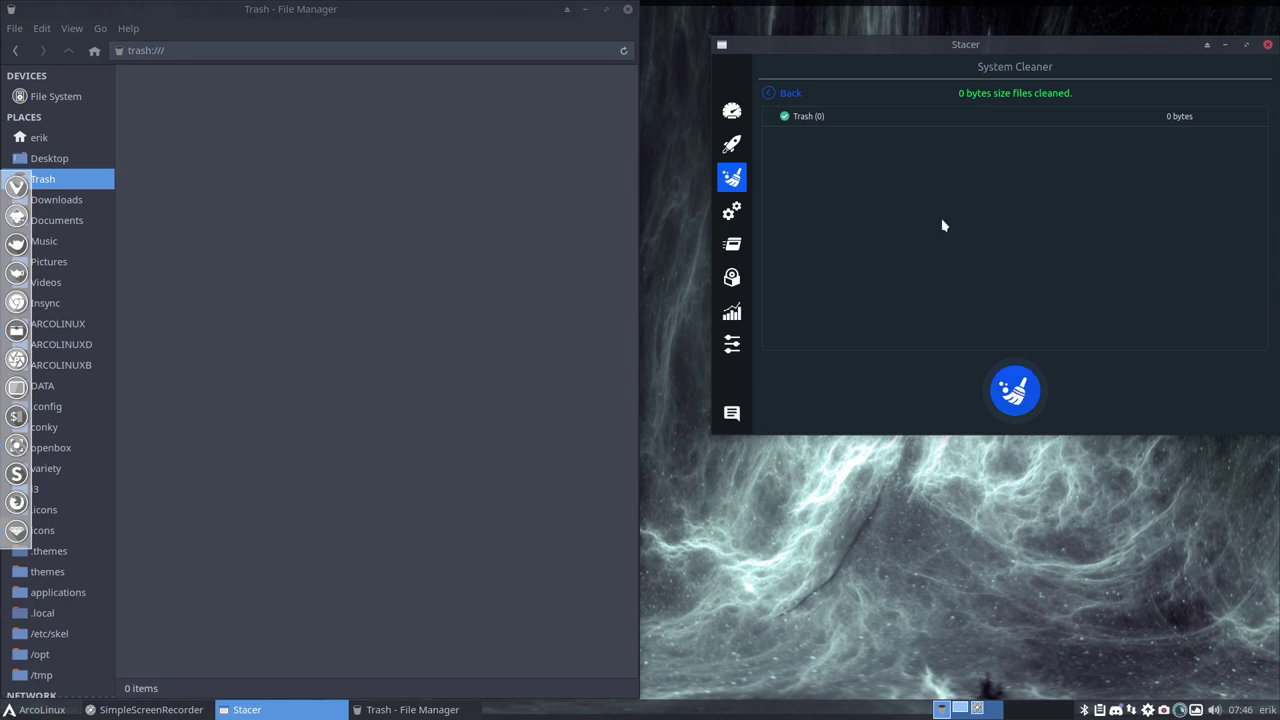
{"action": "left_click", "coordinate": [772, 95]}
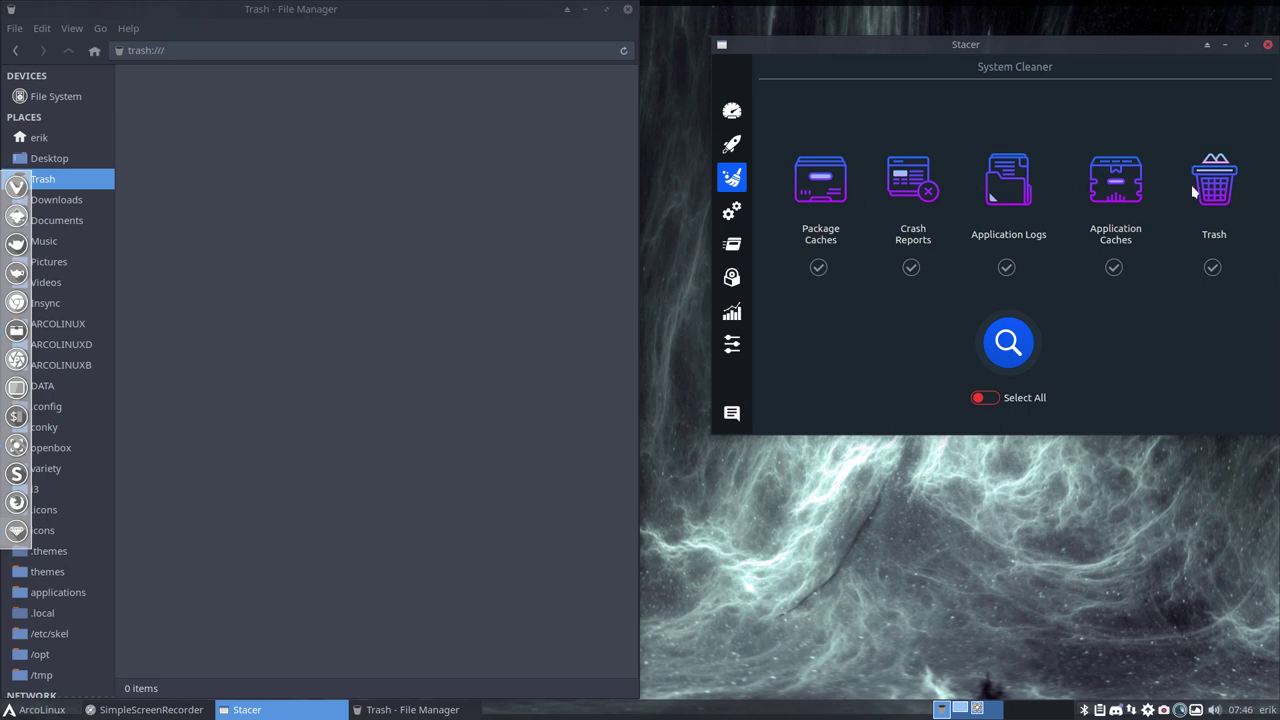
Open the Services page and peek at the Startup Status and Running Status filters
{"action": "left_click", "coordinate": [731, 212]}
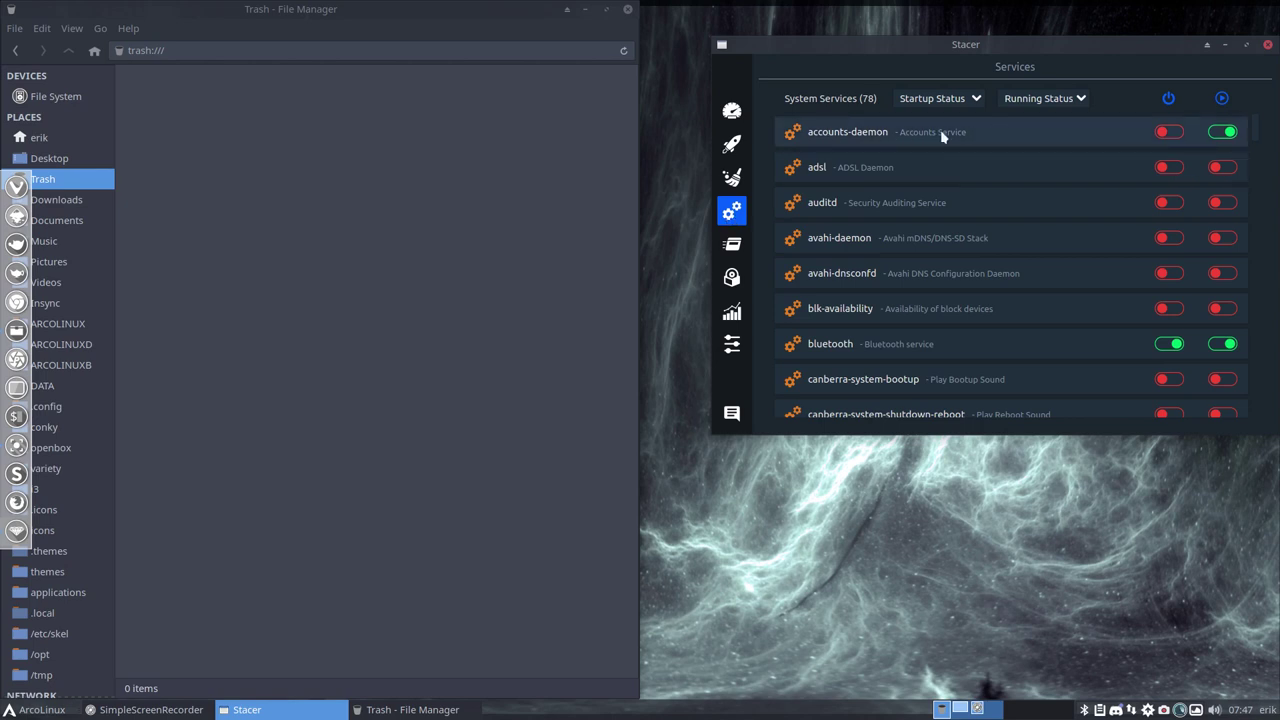
{"action": "left_click", "coordinate": [955, 104]}
{"action": "left_click", "coordinate": [1078, 102]}
{"action": "left_click", "coordinate": [1078, 102]}
{"action": "left_click", "coordinate": [922, 104]}
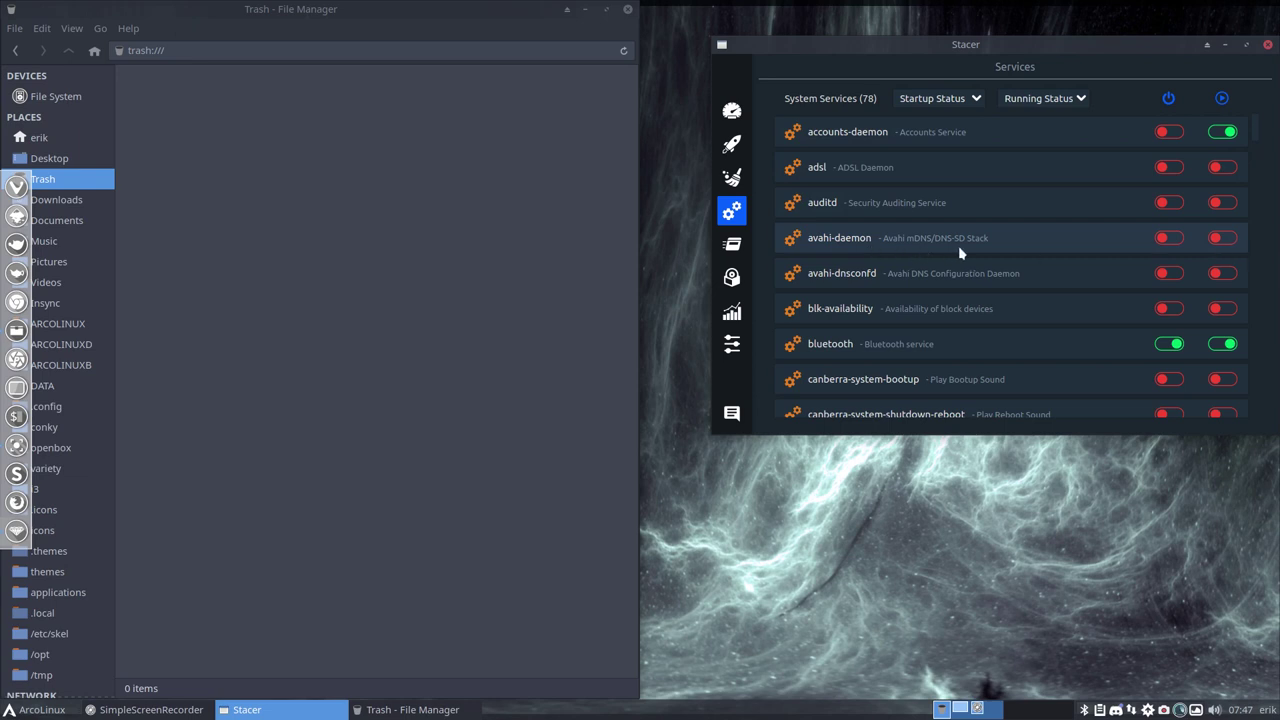
Open Browse Network in the file manager and start avahi-daemon using the root password
{"action": "left_click", "coordinate": [134, 526]}
{"action": "scroll", "coordinate": [91, 593], "scroll_direction": "down", "scroll_amount": 1}
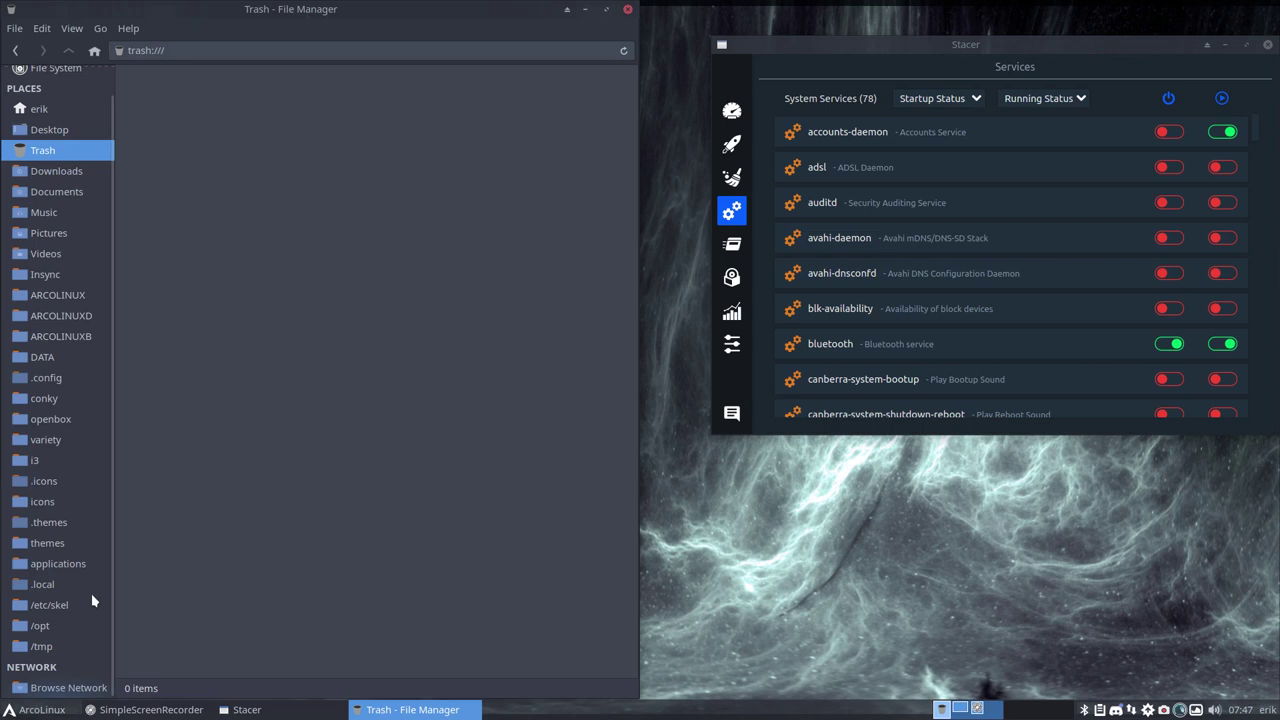
{"action": "left_click", "coordinate": [67, 687]}
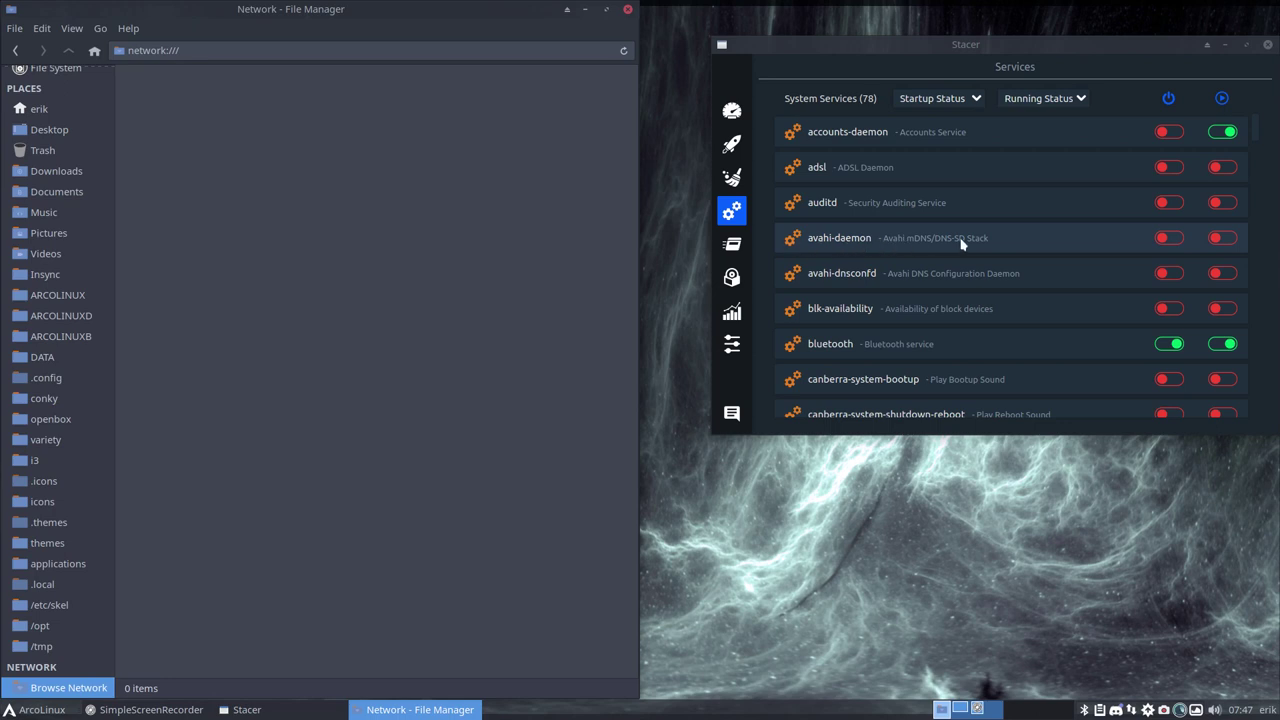
{"action": "left_click", "coordinate": [1222, 240]}
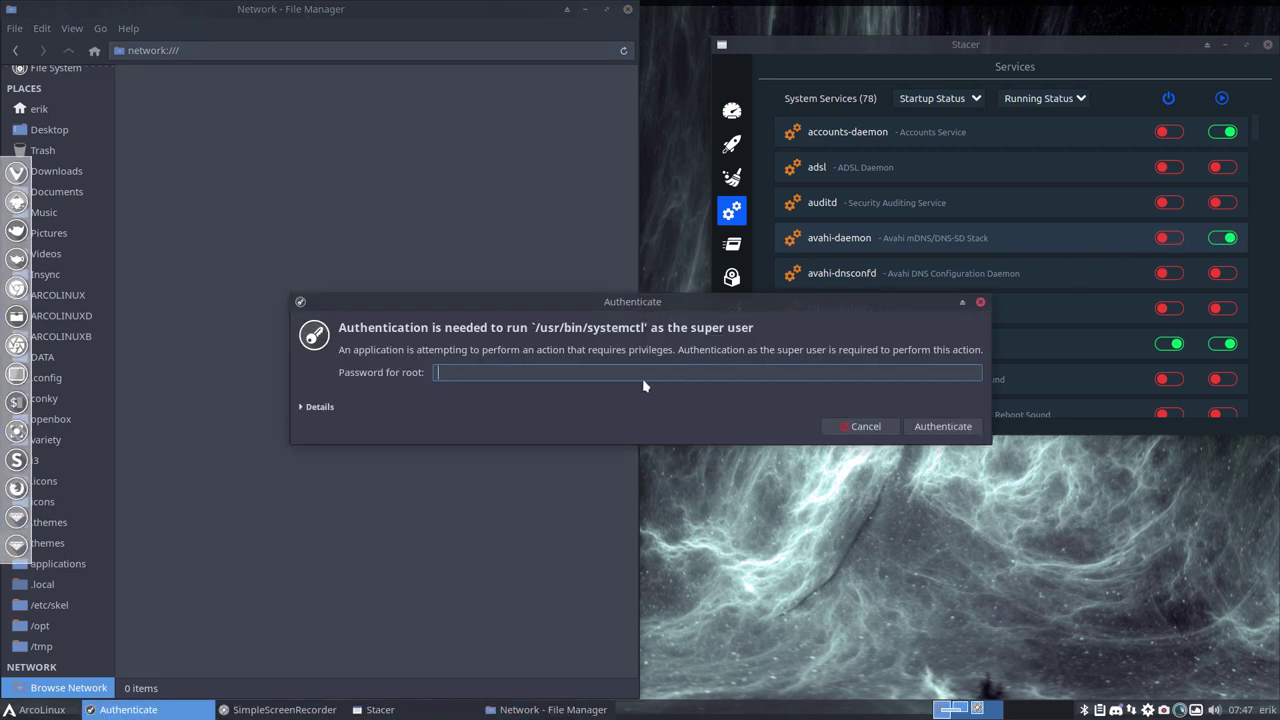
{"action": "type", "text": "****"}
{"action": "key", "text": "Return"}
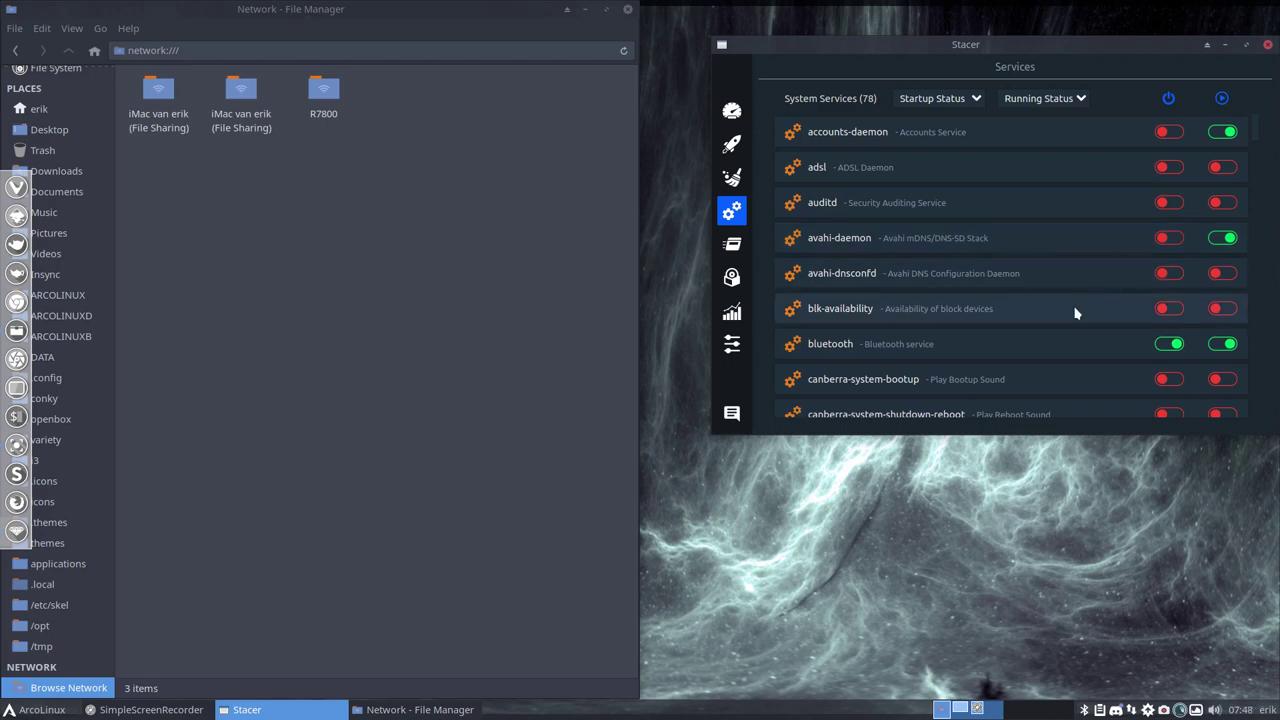
{"action": "scroll", "coordinate": [1075, 313], "scroll_direction": "down", "scroll_amount": 2}
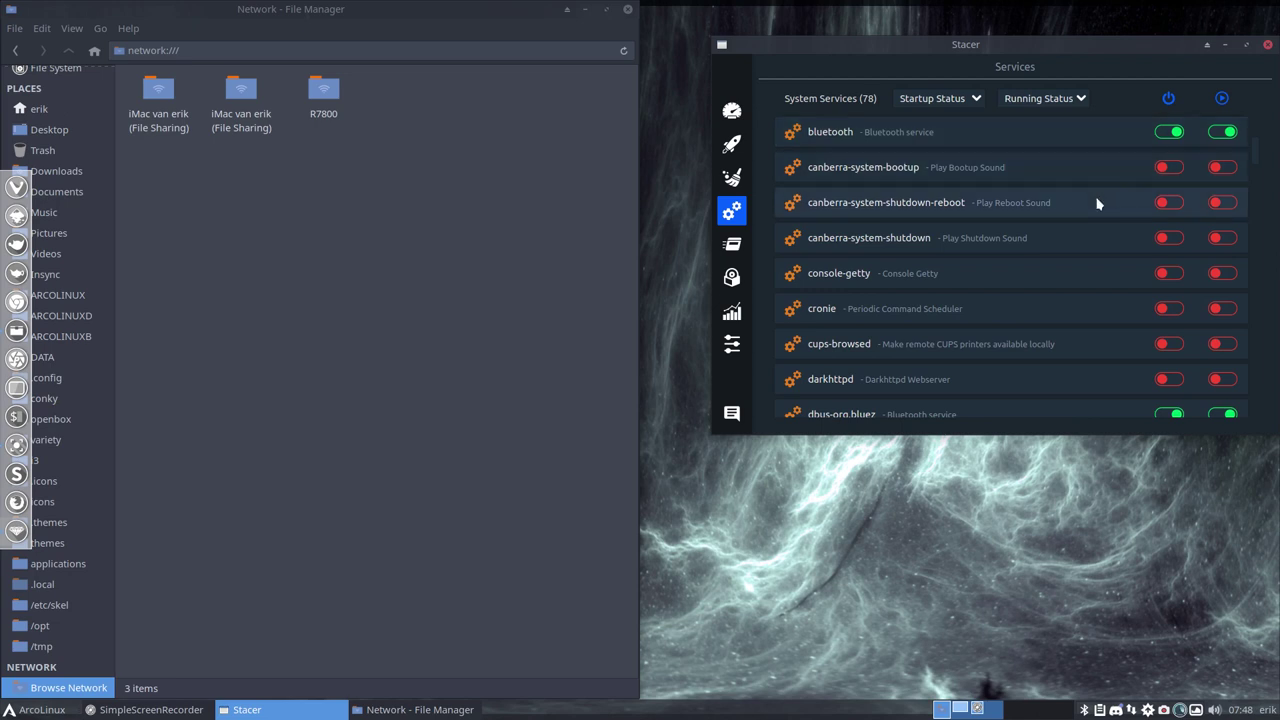
{"action": "scroll", "coordinate": [1099, 274], "scroll_direction": "down", "scroll_amount": 2}
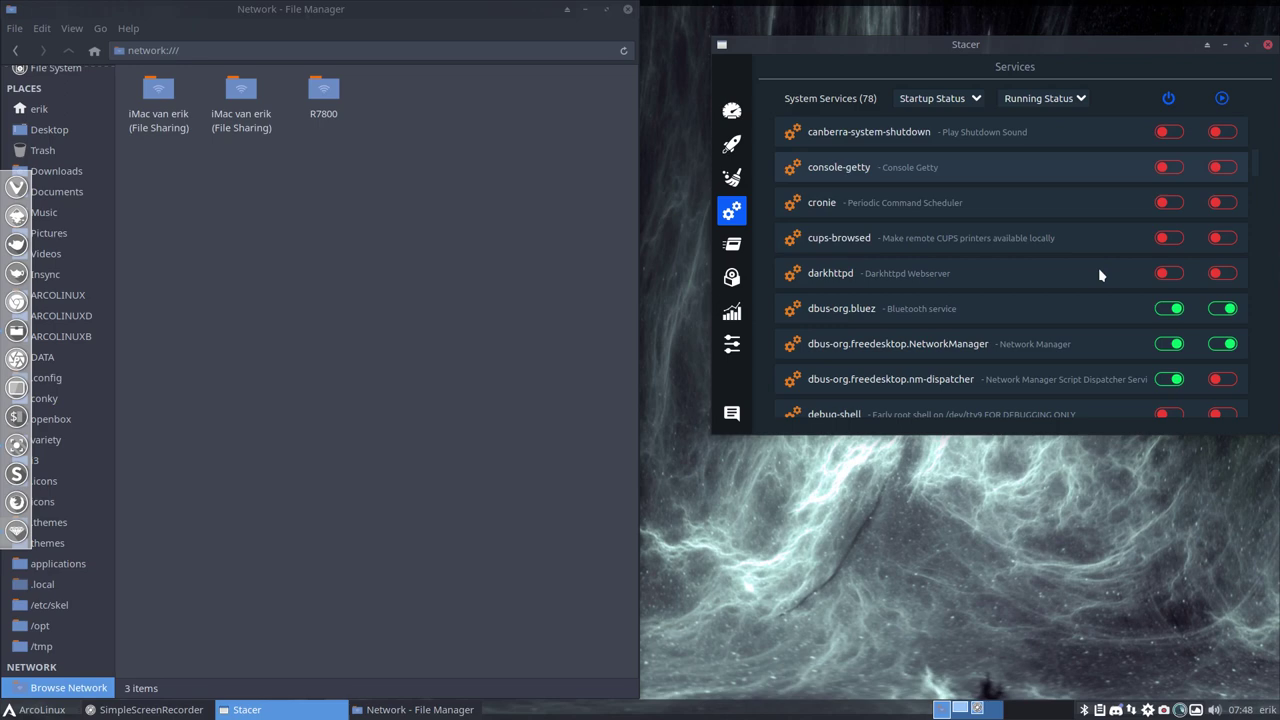
{"action": "scroll", "coordinate": [1100, 274], "scroll_direction": "up", "scroll_amount": 2}
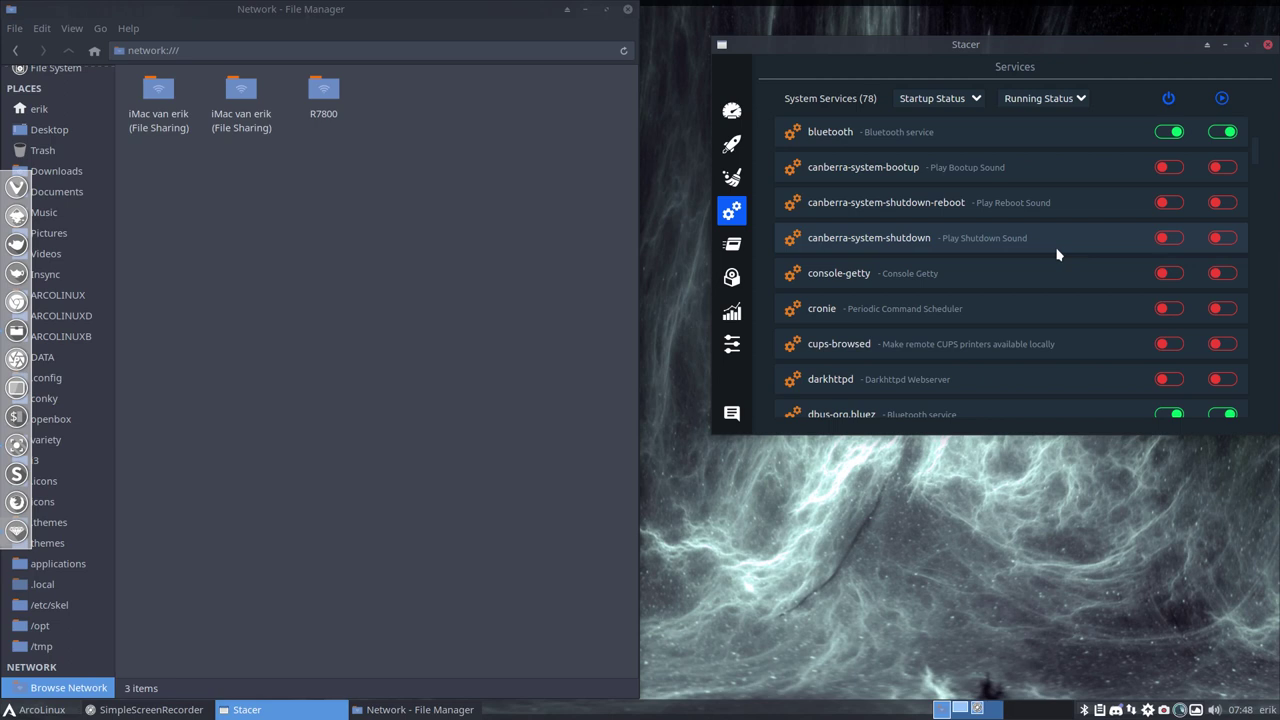
{"action": "scroll", "coordinate": [1045, 288], "scroll_direction": "down", "scroll_amount": 1}
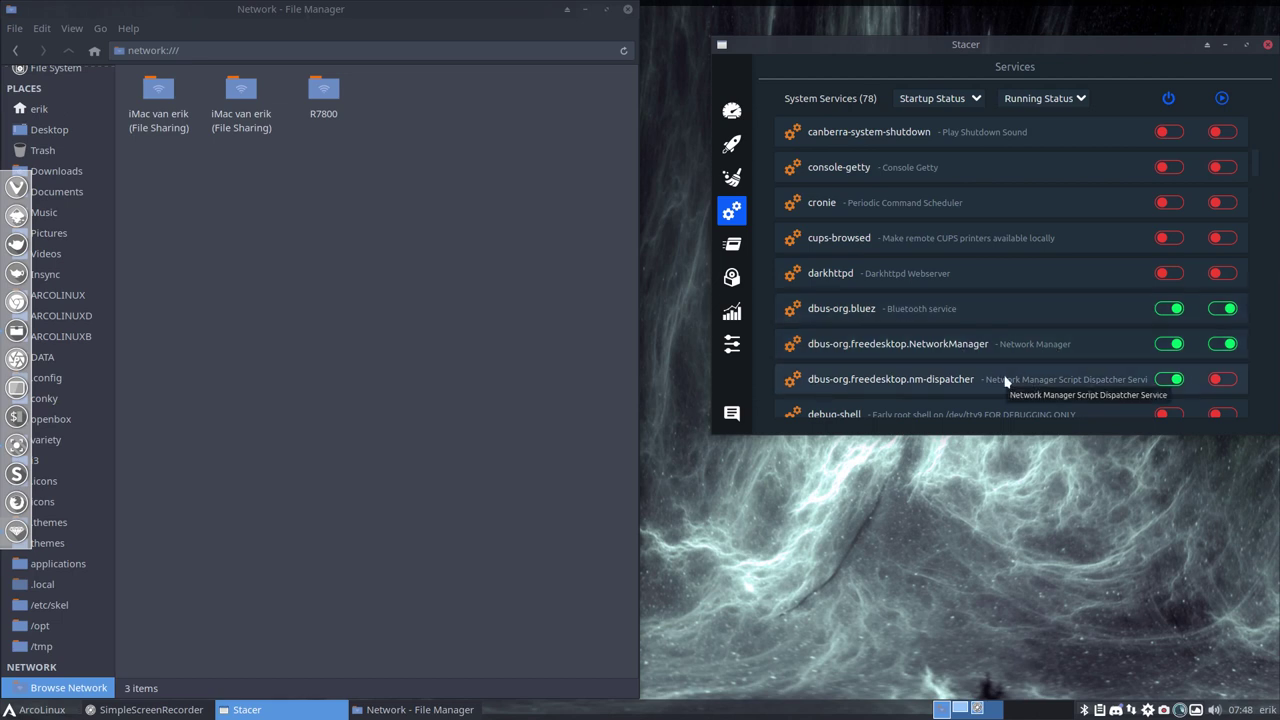
{"action": "scroll", "coordinate": [1008, 379], "scroll_direction": "down", "scroll_amount": 1}
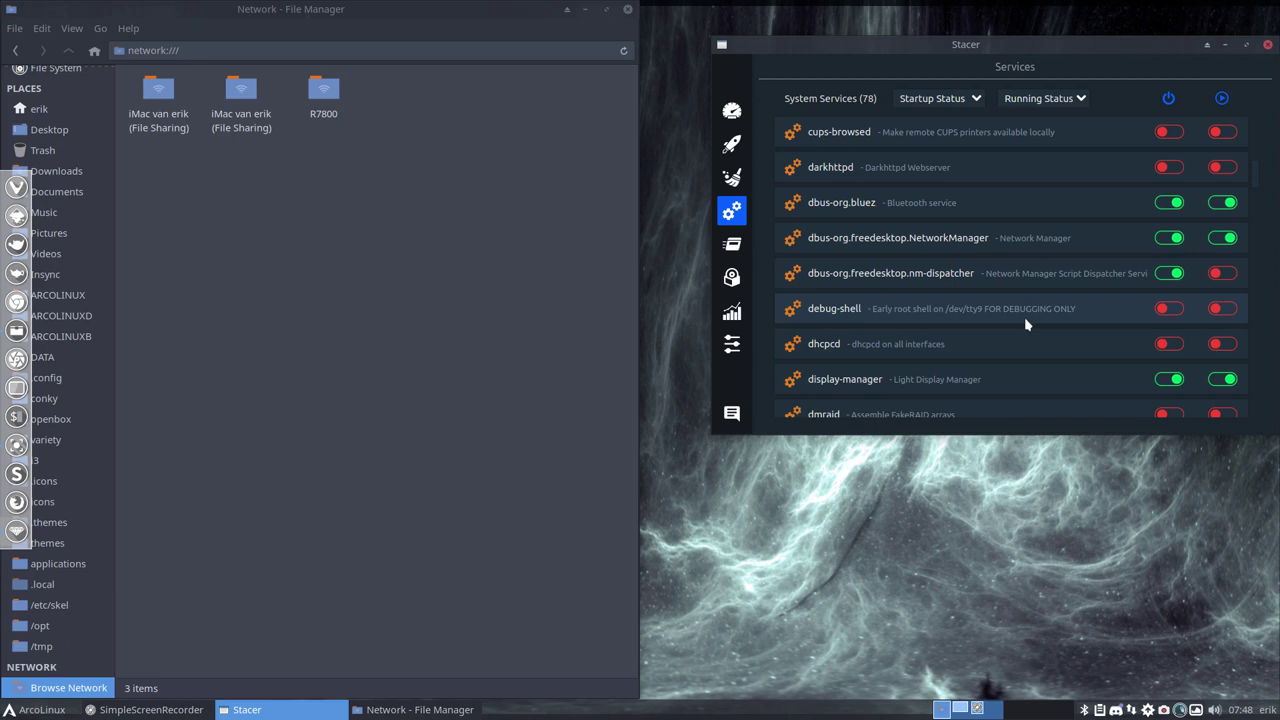
{"action": "scroll", "coordinate": [1032, 344], "scroll_direction": "down", "scroll_amount": 1}
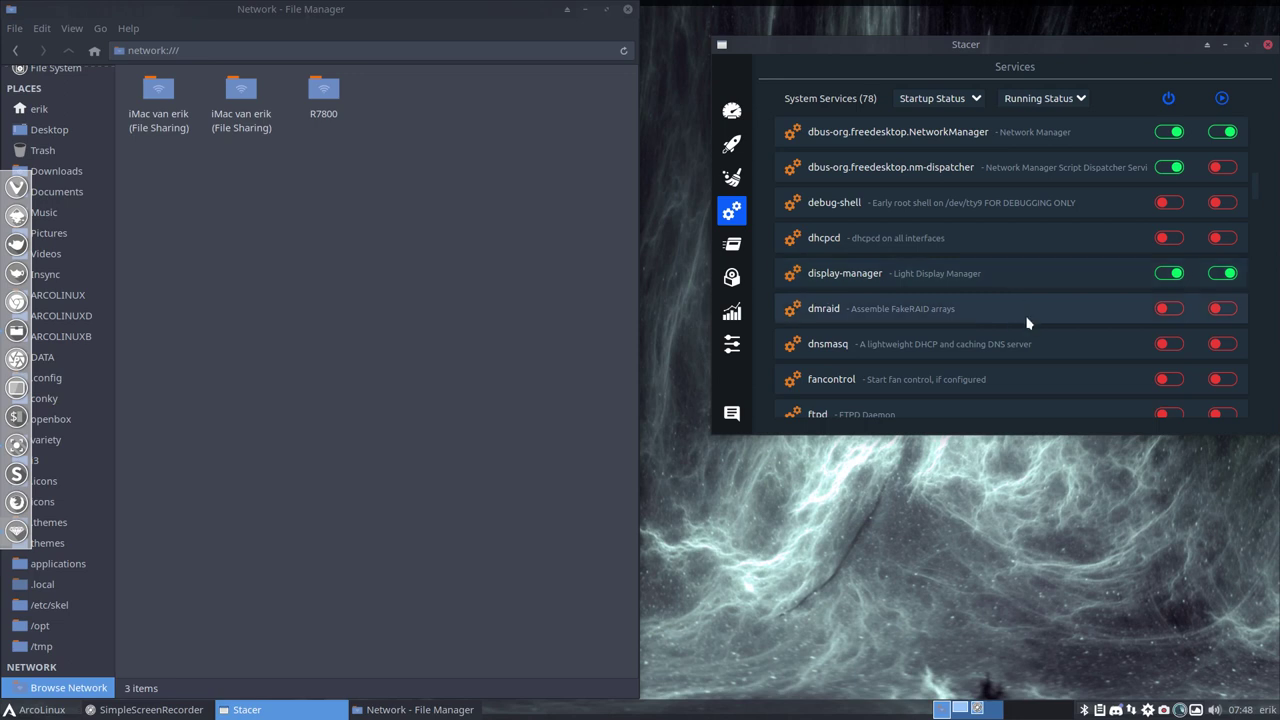
{"action": "scroll", "coordinate": [1027, 322], "scroll_direction": "down", "scroll_amount": 1}
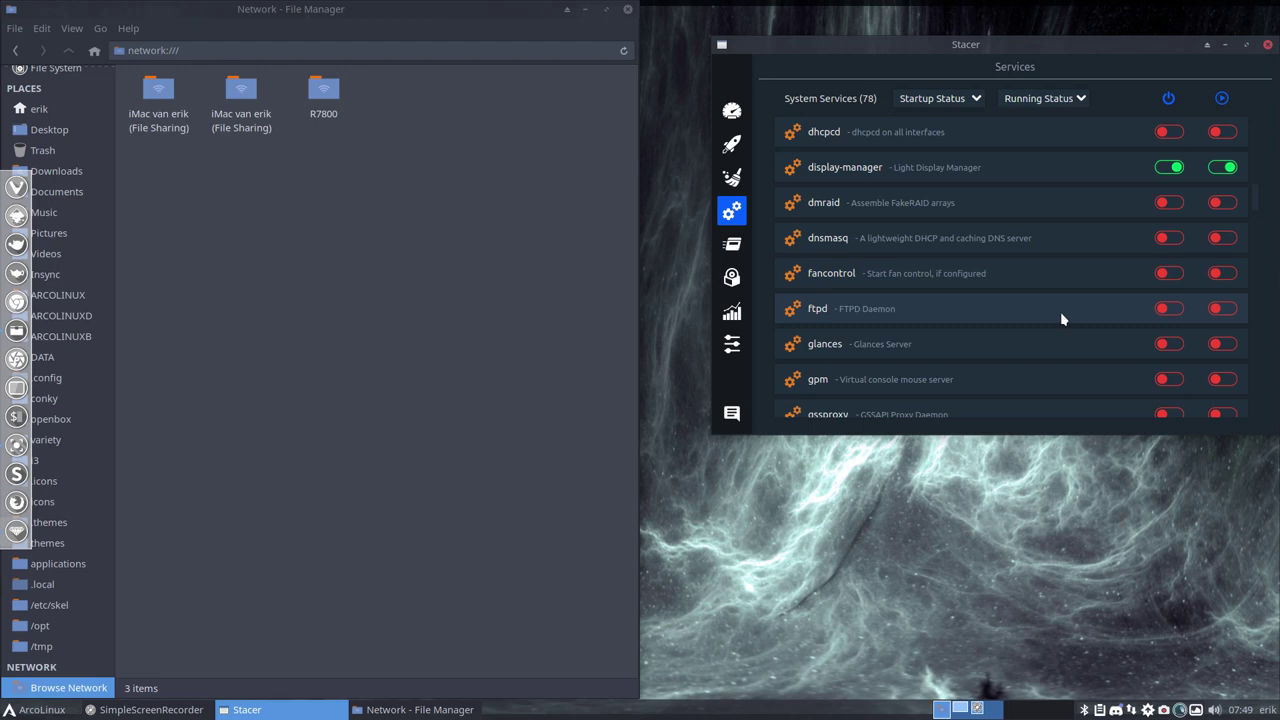
{"action": "scroll", "coordinate": [1062, 319], "scroll_direction": "down", "scroll_amount": 1}
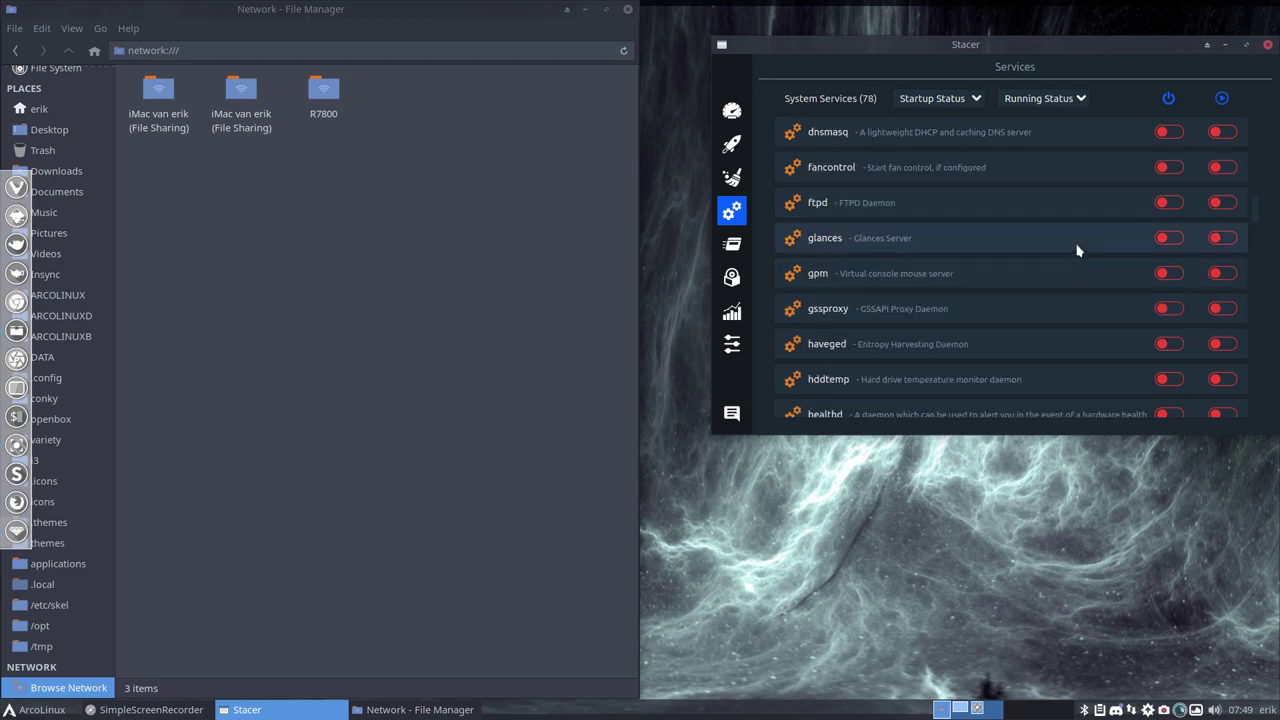
{"action": "scroll", "coordinate": [1071, 283], "scroll_direction": "down", "scroll_amount": 1}
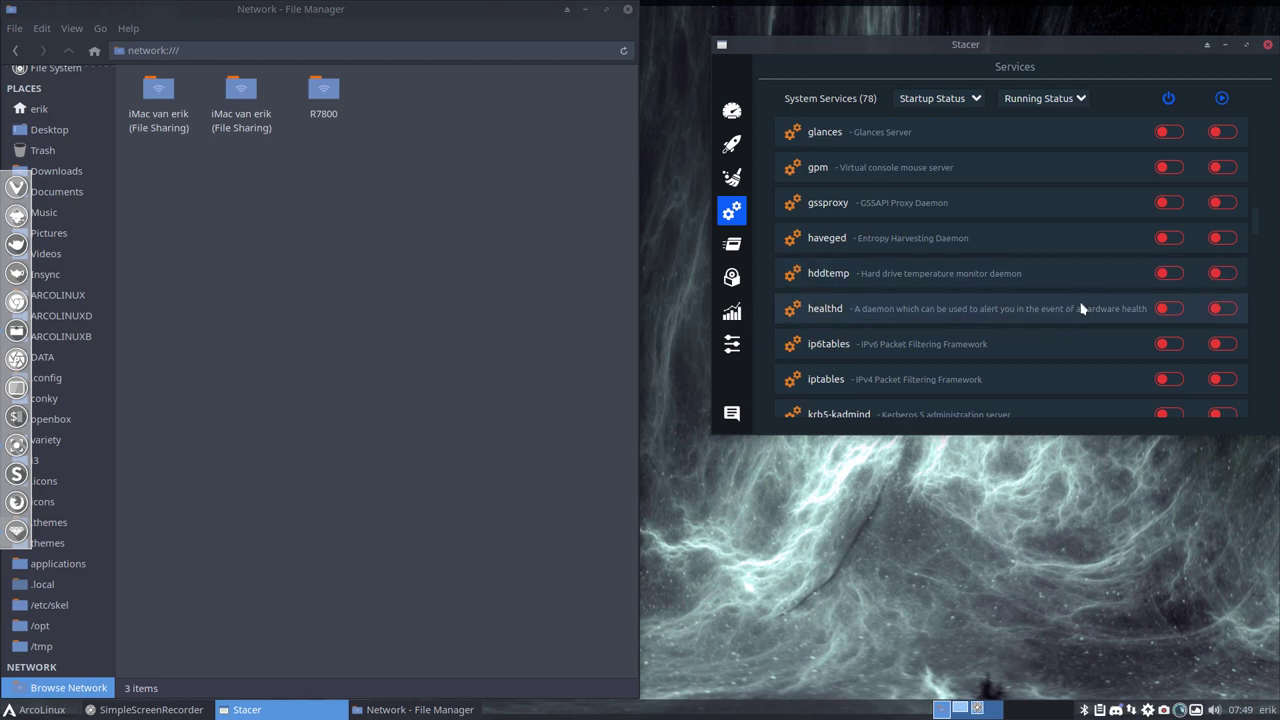
{"action": "scroll", "coordinate": [1081, 341], "scroll_direction": "down", "scroll_amount": 1}
{"action": "scroll", "coordinate": [1081, 341], "scroll_direction": "down", "scroll_amount": 1}
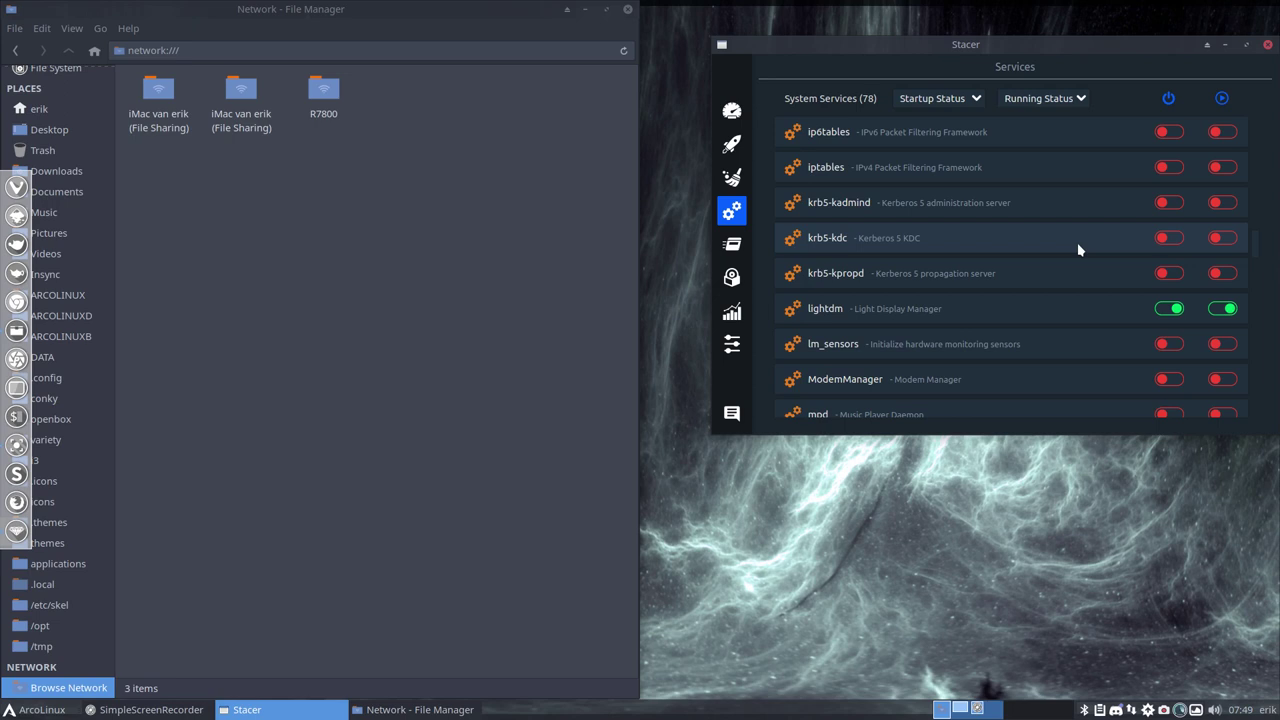
{"action": "scroll", "coordinate": [1078, 249], "scroll_direction": "down", "scroll_amount": 1}
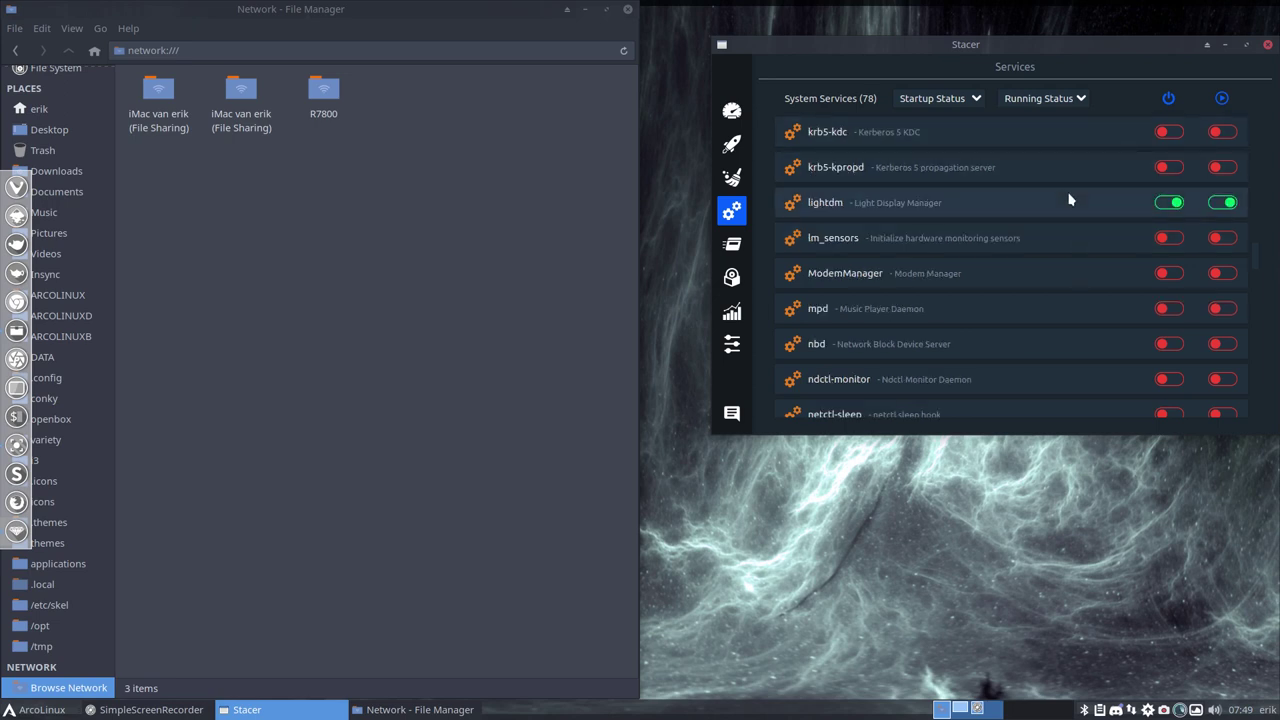
{"action": "scroll", "coordinate": [1069, 200], "scroll_direction": "down", "scroll_amount": 1}
{"action": "scroll", "coordinate": [1069, 200], "scroll_direction": "up", "scroll_amount": 1}
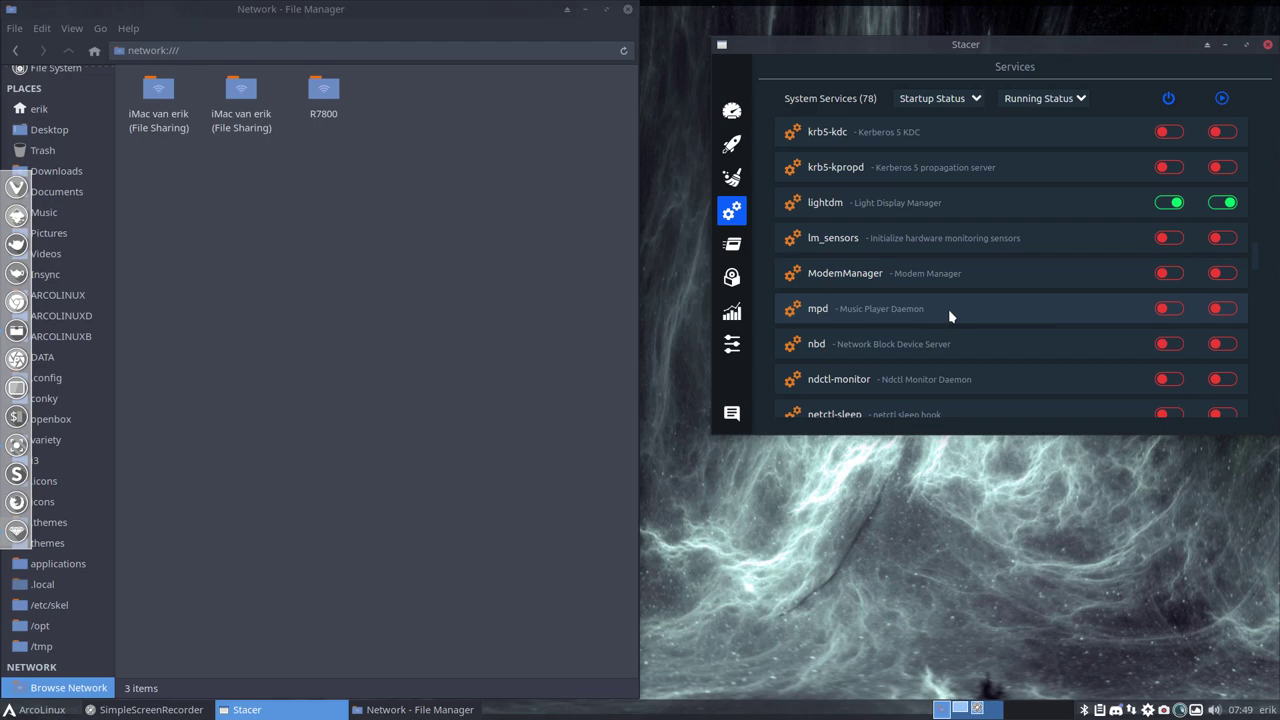
{"action": "key", "text": "super+Return"}
{"action": "type", "text": "ncmpcpp"}
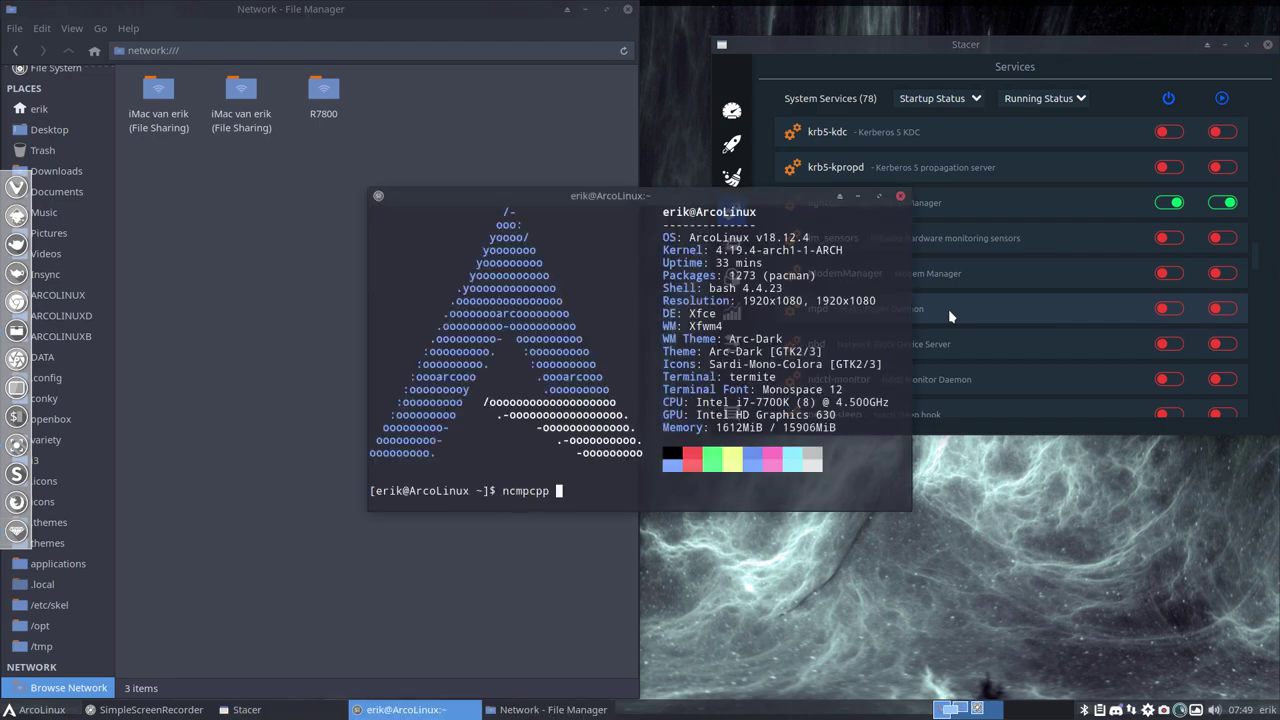
{"action": "left_click", "coordinate": [900, 196]}
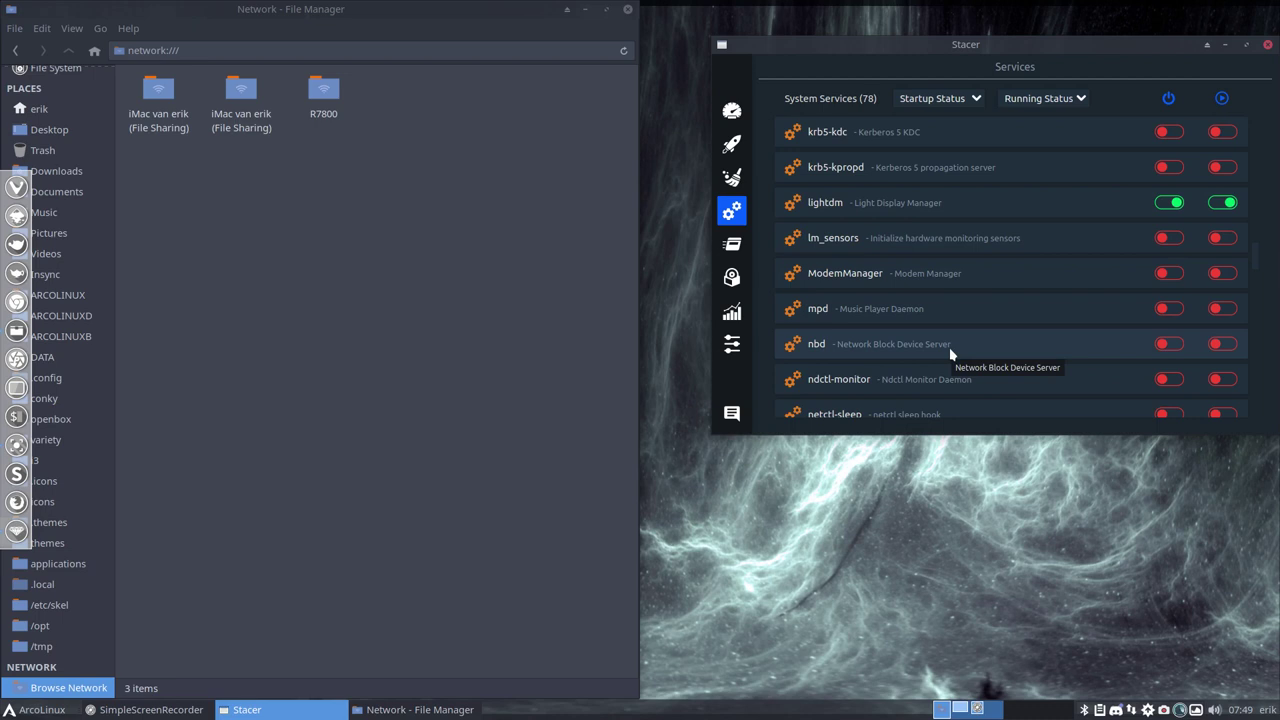
{"action": "scroll", "coordinate": [950, 350], "scroll_direction": "down", "scroll_amount": 1}
{"action": "scroll", "coordinate": [950, 352], "scroll_direction": "down", "scroll_amount": 1}
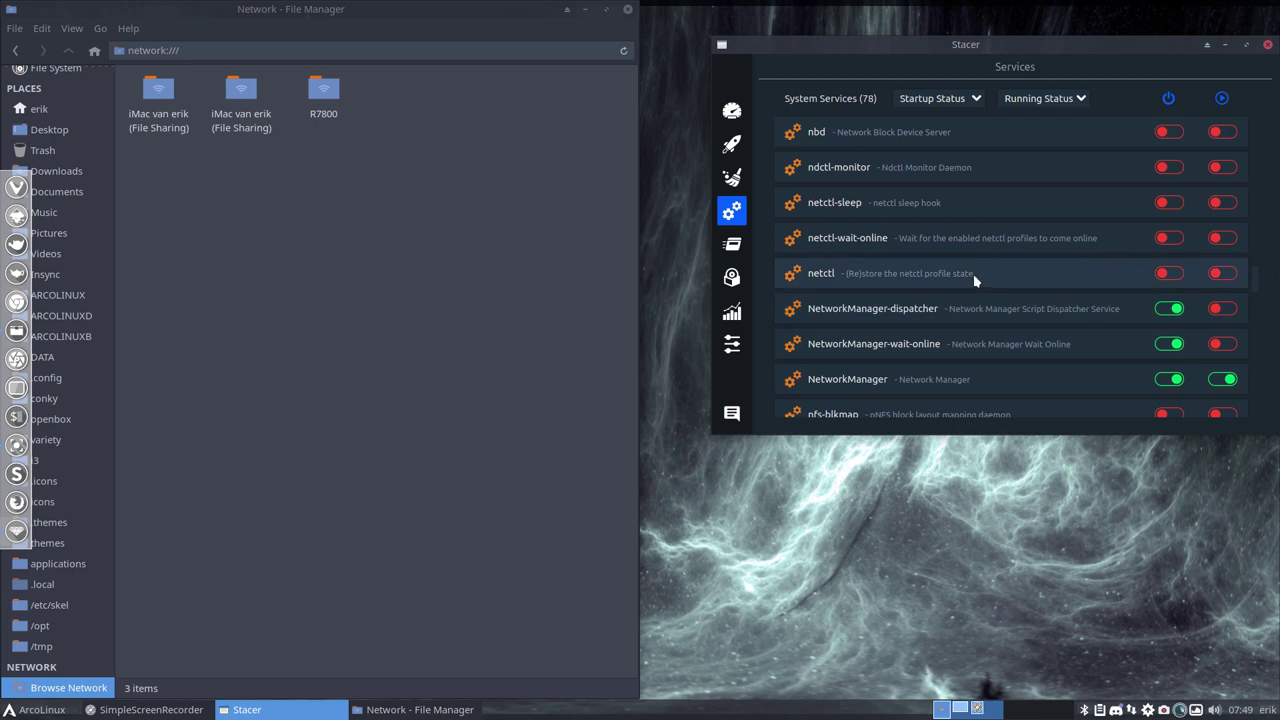
{"action": "scroll", "coordinate": [975, 281], "scroll_direction": "down", "scroll_amount": 1}
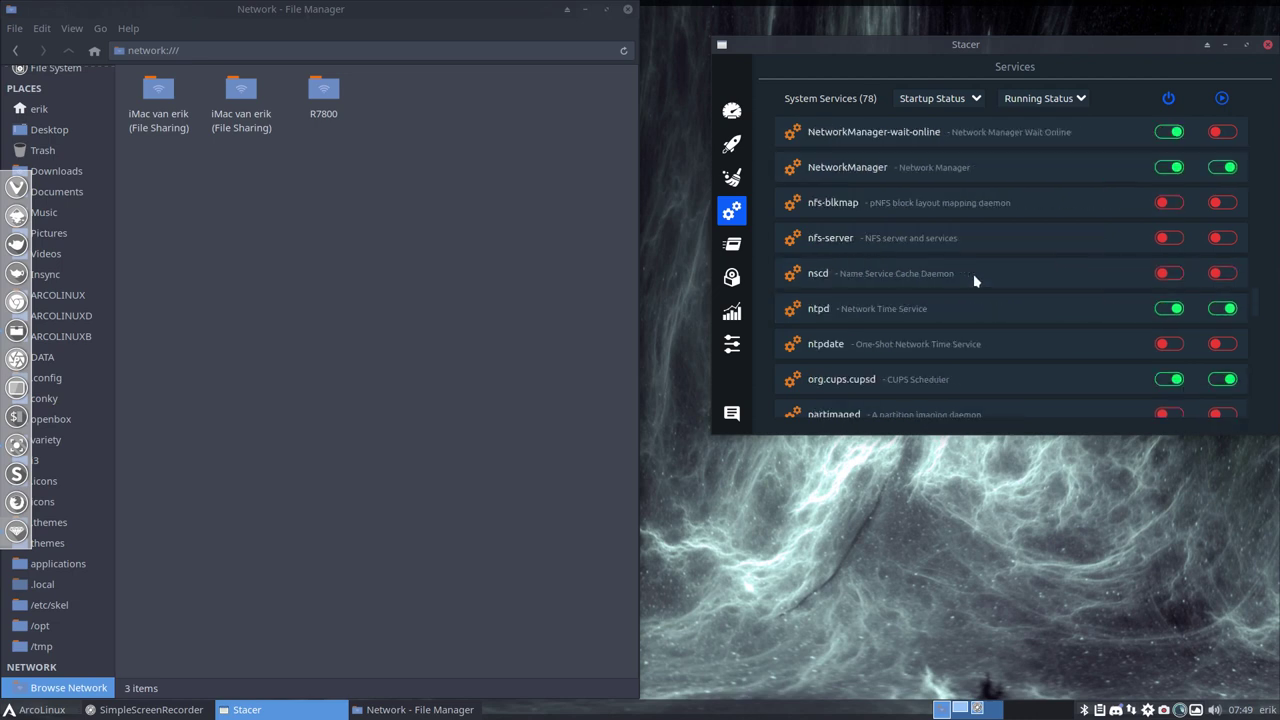
{"action": "scroll", "coordinate": [975, 281], "scroll_direction": "down", "scroll_amount": 2}
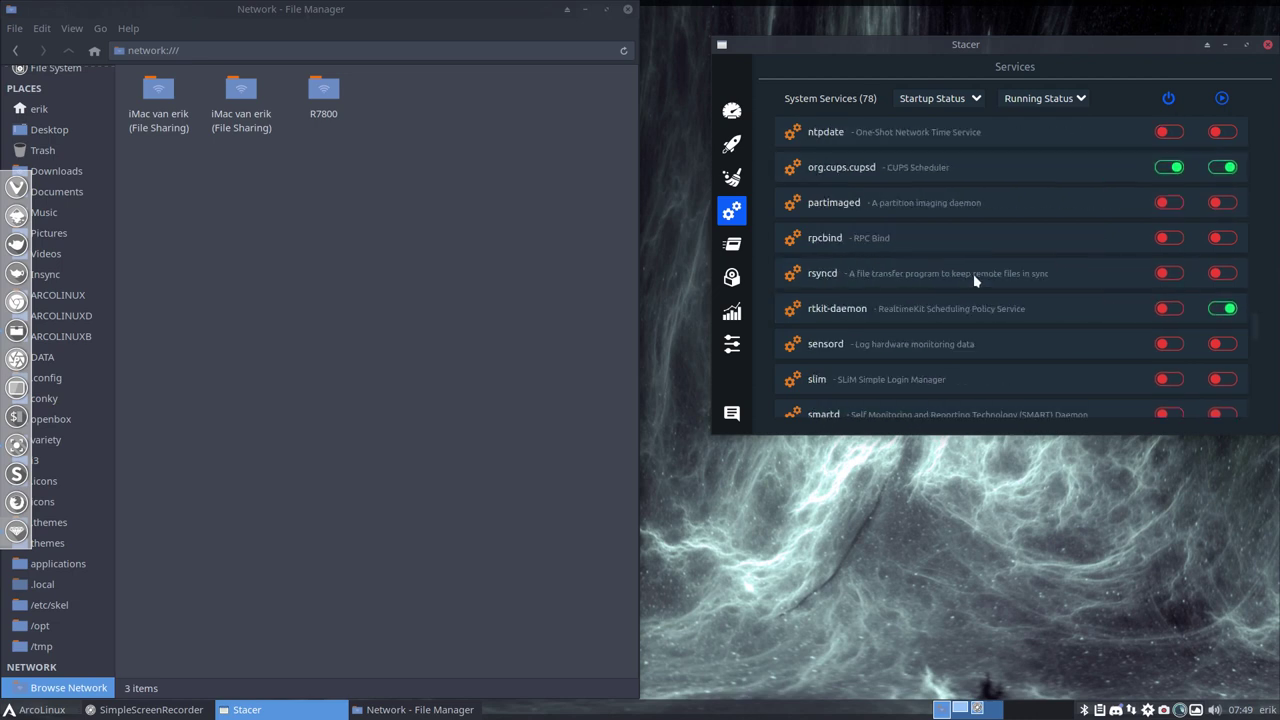
{"action": "scroll", "coordinate": [975, 281], "scroll_direction": "down", "scroll_amount": 1}
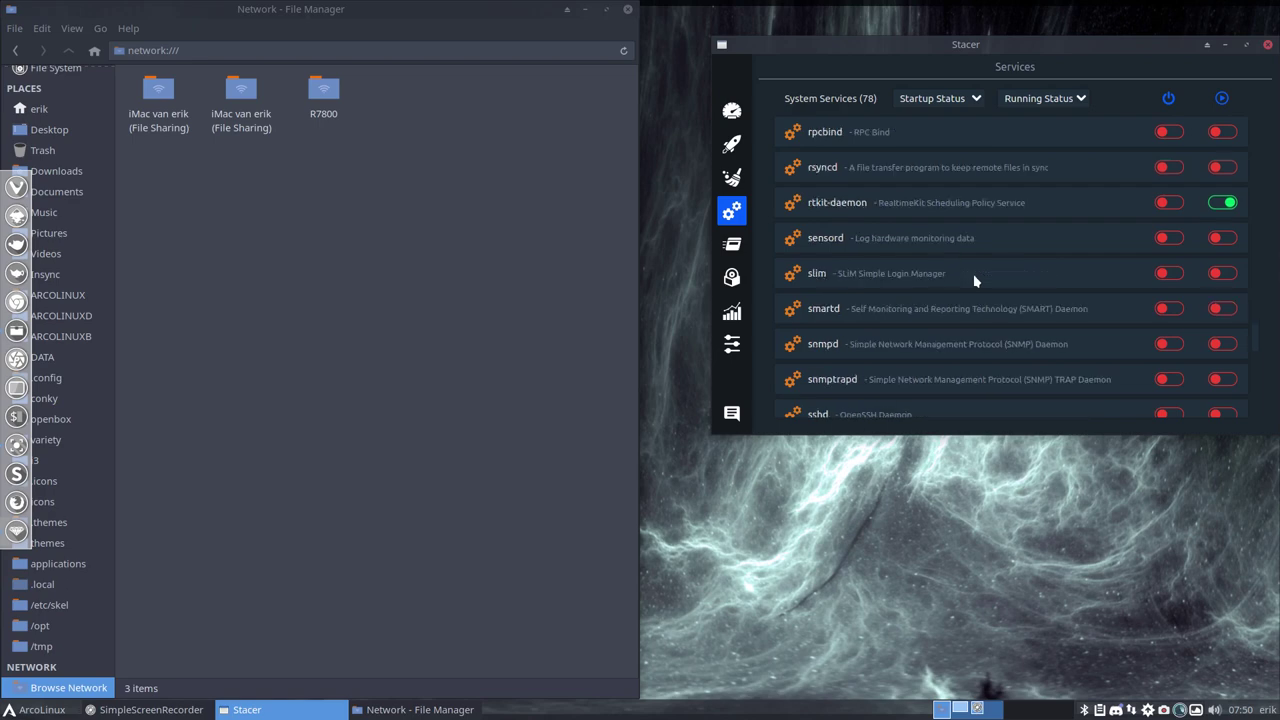
{"action": "scroll", "coordinate": [975, 281], "scroll_direction": "down", "scroll_amount": 1}
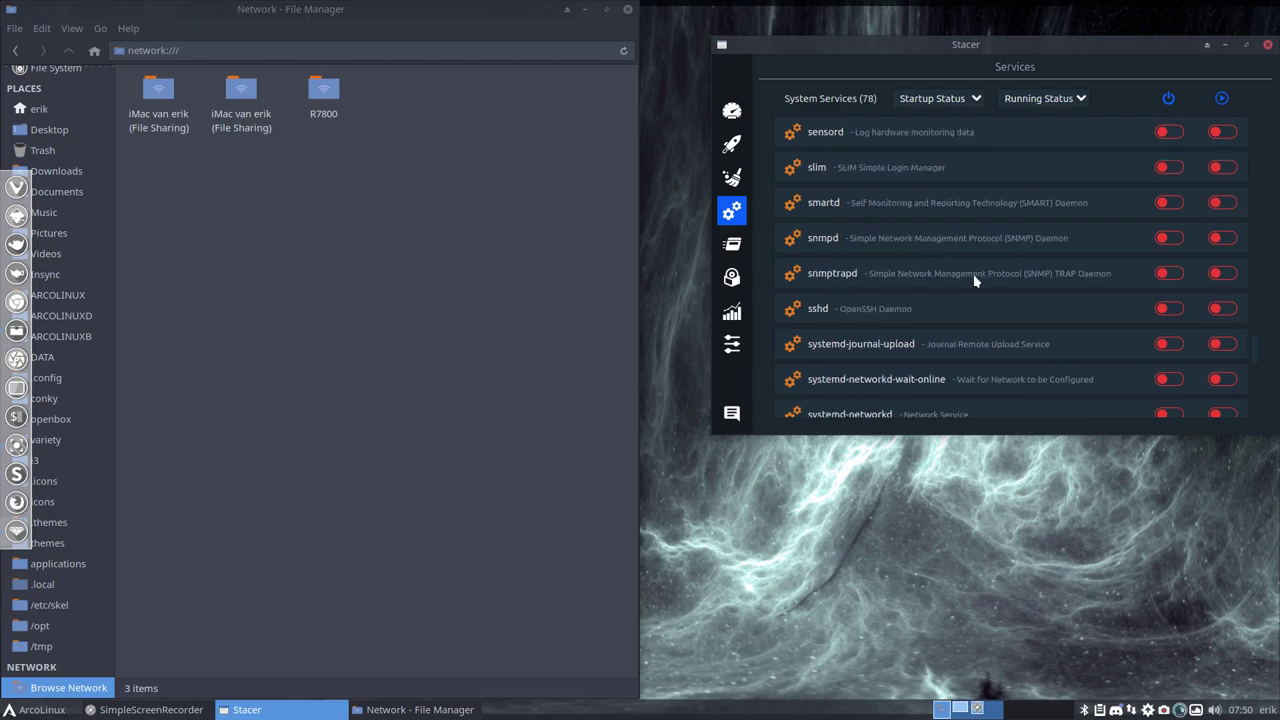
{"action": "scroll", "coordinate": [975, 281], "scroll_direction": "down", "scroll_amount": 3}
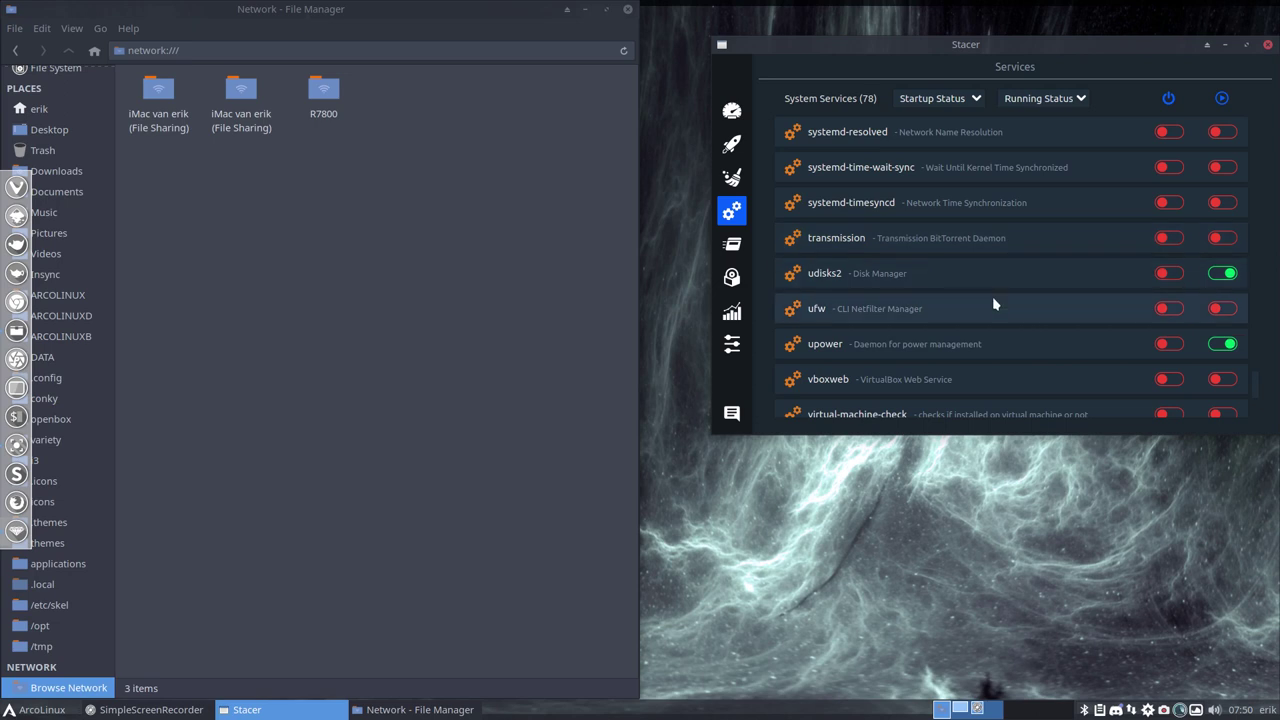
{"action": "scroll", "coordinate": [993, 300], "scroll_direction": "down", "scroll_amount": 1}
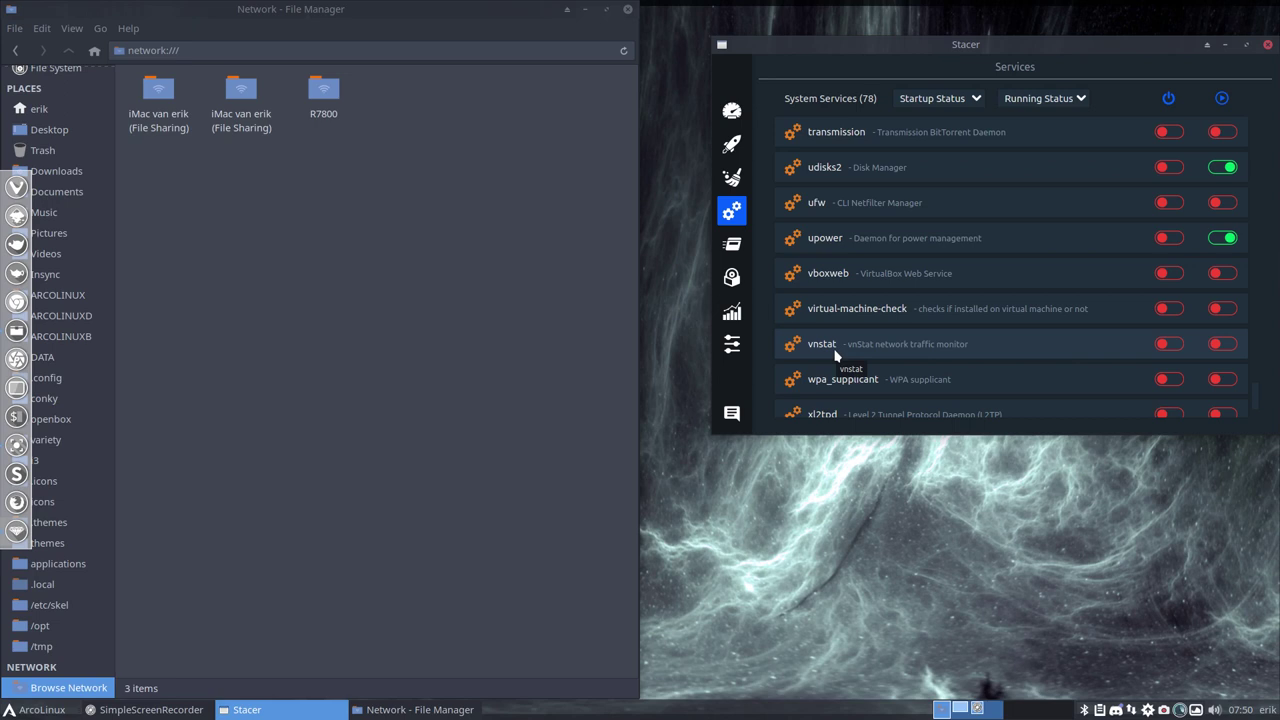
{"action": "scroll", "coordinate": [863, 351], "scroll_direction": "down", "scroll_amount": 1}
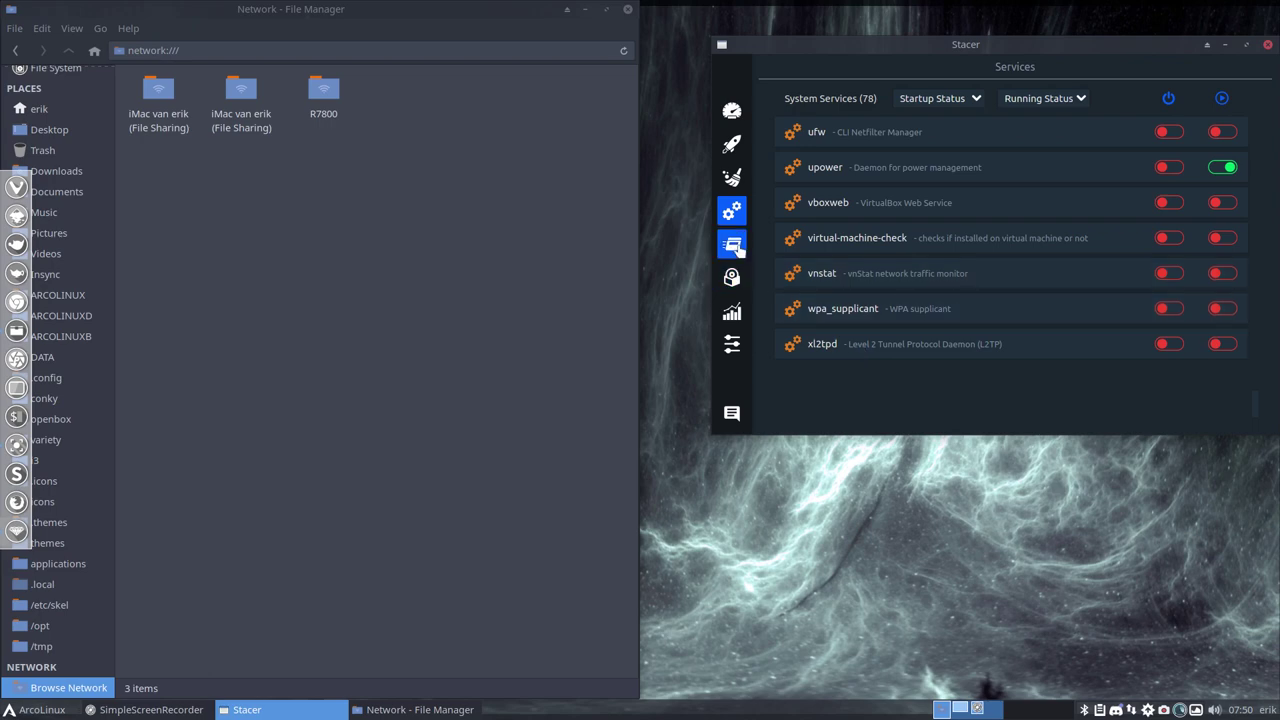
Show all users' processes with the refresh interval raised to 4
{"action": "left_click", "coordinate": [734, 246]}
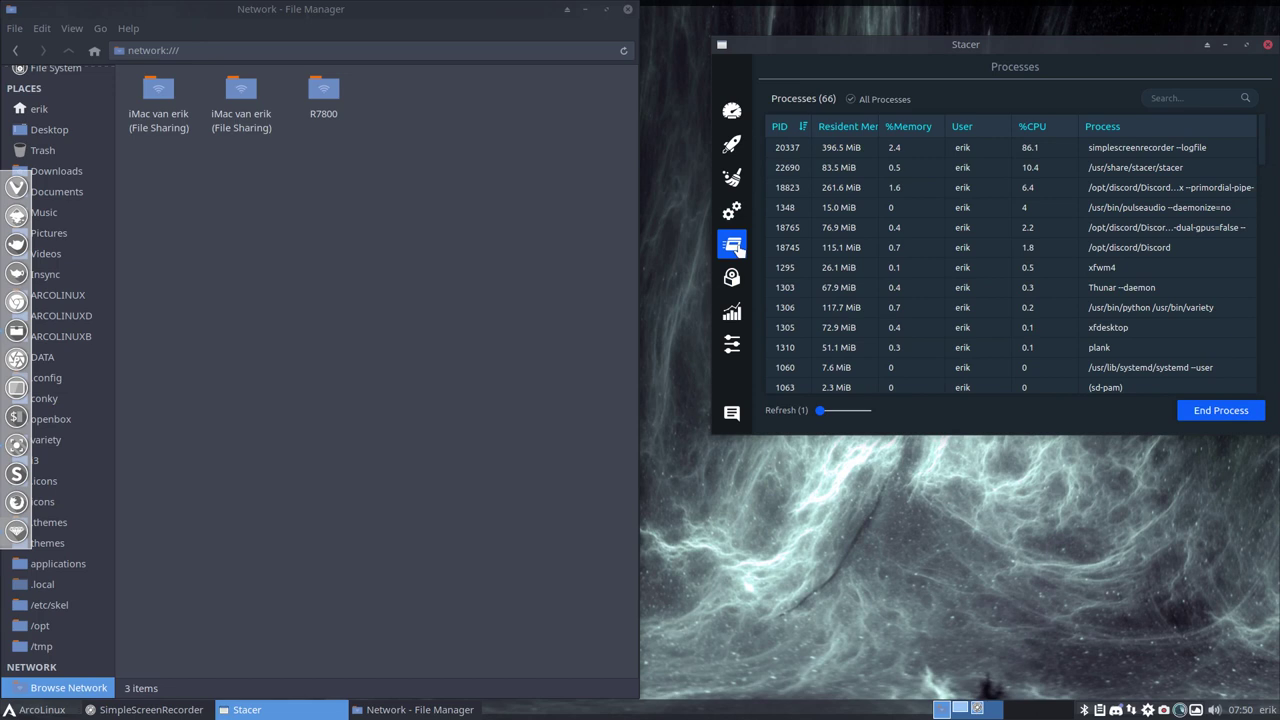
{"action": "left_click", "coordinate": [851, 102]}
{"action": "mouse_move", "coordinate": [822, 411]}
{"action": "left_mouse_down"}
{"action": "mouse_move", "coordinate": [860, 416]}
{"action": "mouse_move", "coordinate": [808, 414]}
{"action": "left_mouse_up"}
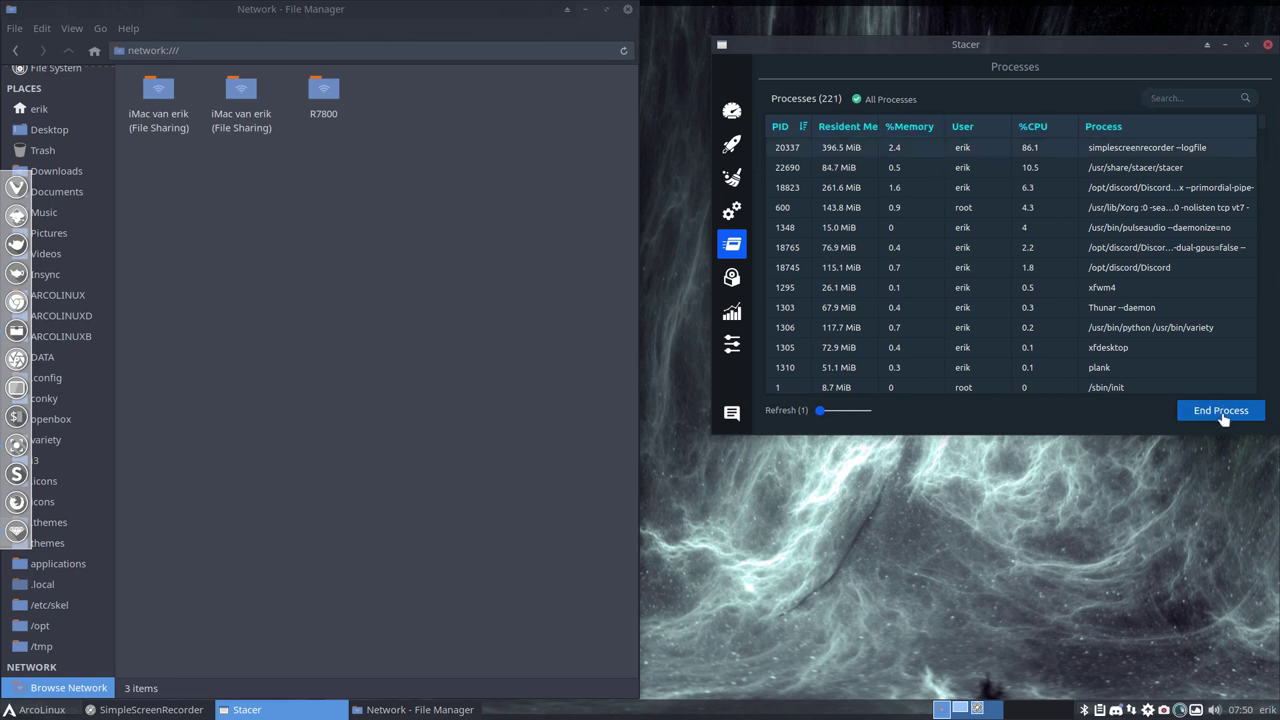
Scroll through the Uninstaller's installed packages, then go to the Resources page
{"action": "left_click", "coordinate": [731, 279]}
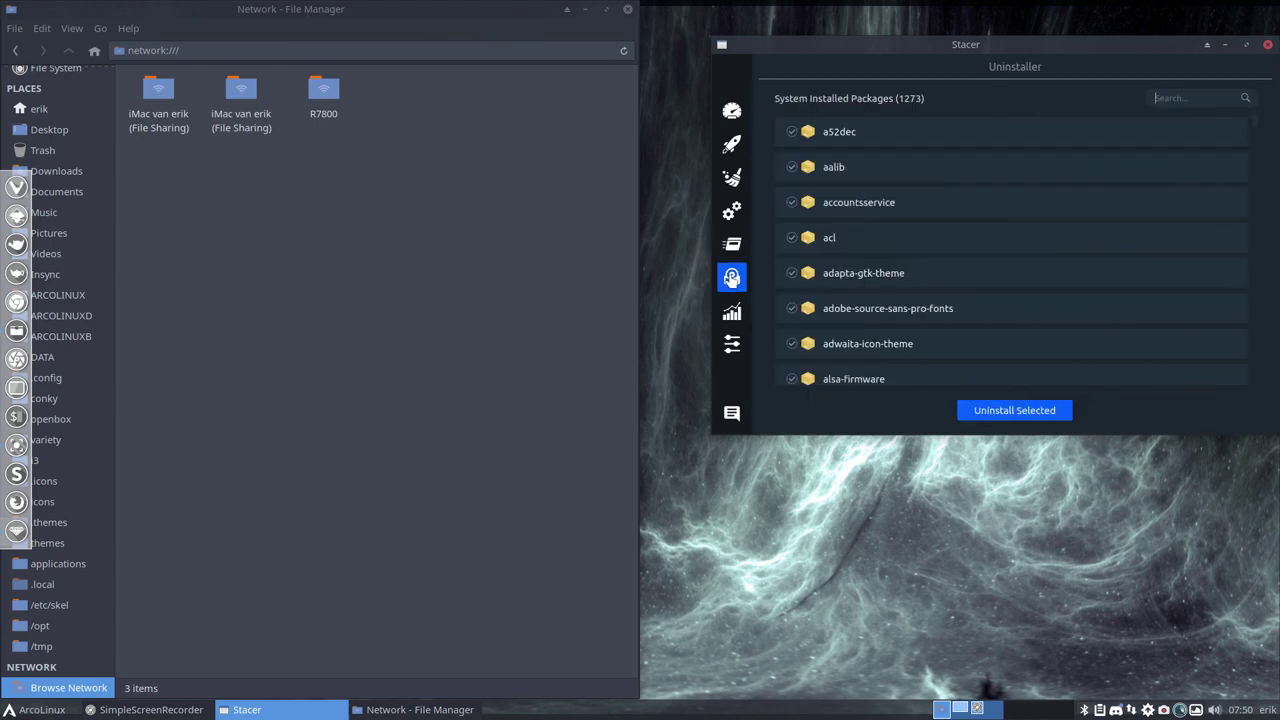
{"action": "scroll", "coordinate": [866, 273], "scroll_direction": "down", "scroll_amount": 20}
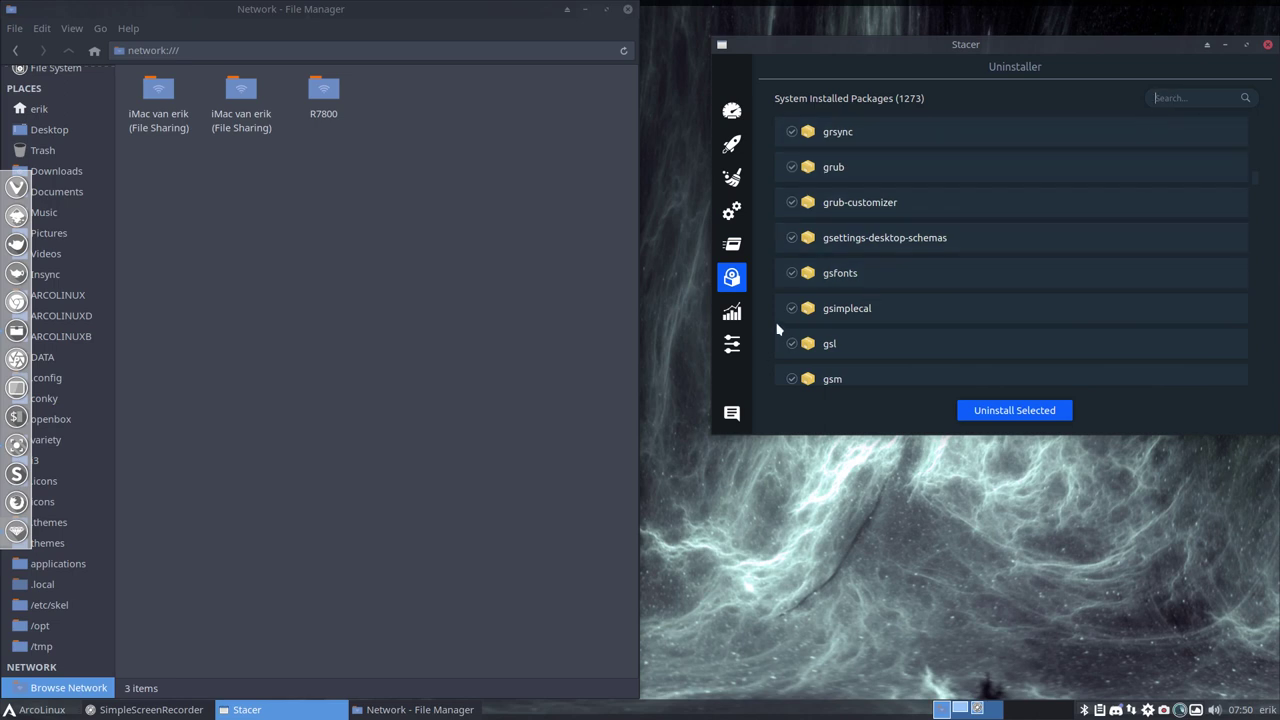
{"action": "left_click", "coordinate": [734, 314]}
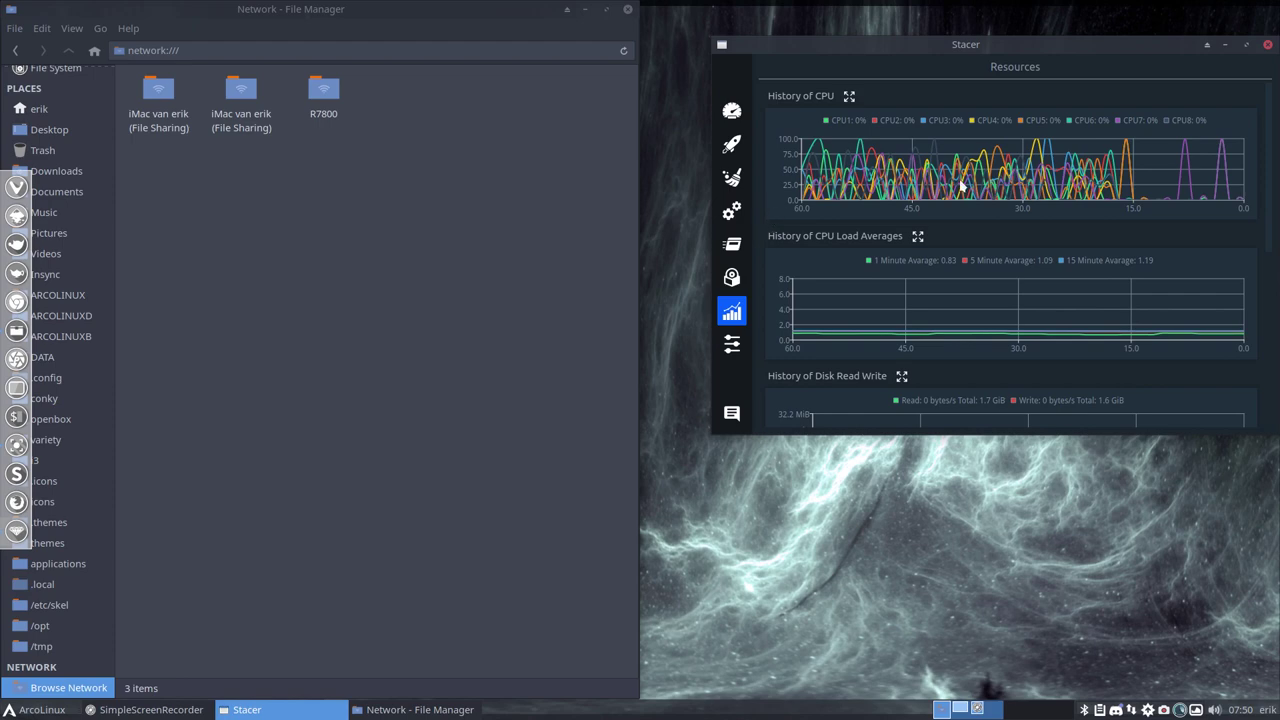
Move and enlarge the Stacer window until the History of Memory chart shows
{"action": "left_click_drag", "start_coordinate": [1007, 44], "coordinate": [844, 179]}
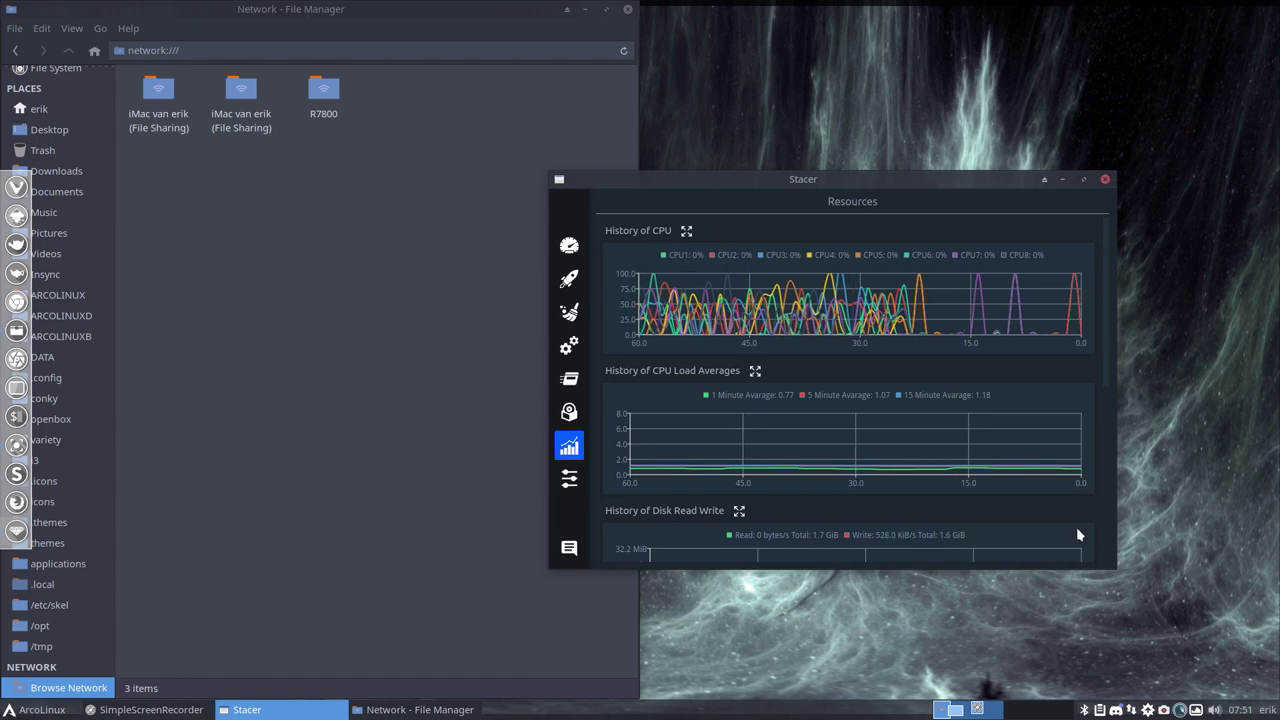
{"action": "left_click_drag", "start_coordinate": [1078, 535], "coordinate": [1183, 636]}
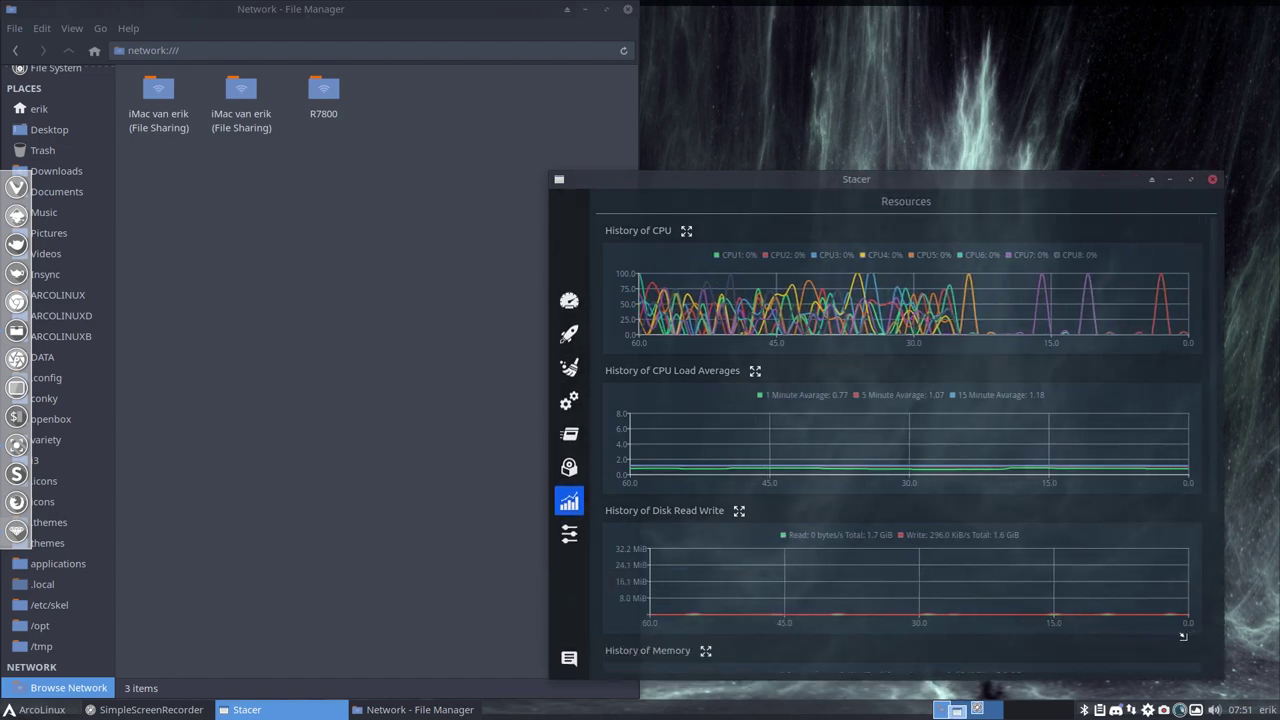
{"action": "left_click_drag", "start_coordinate": [948, 184], "coordinate": [857, 78]}
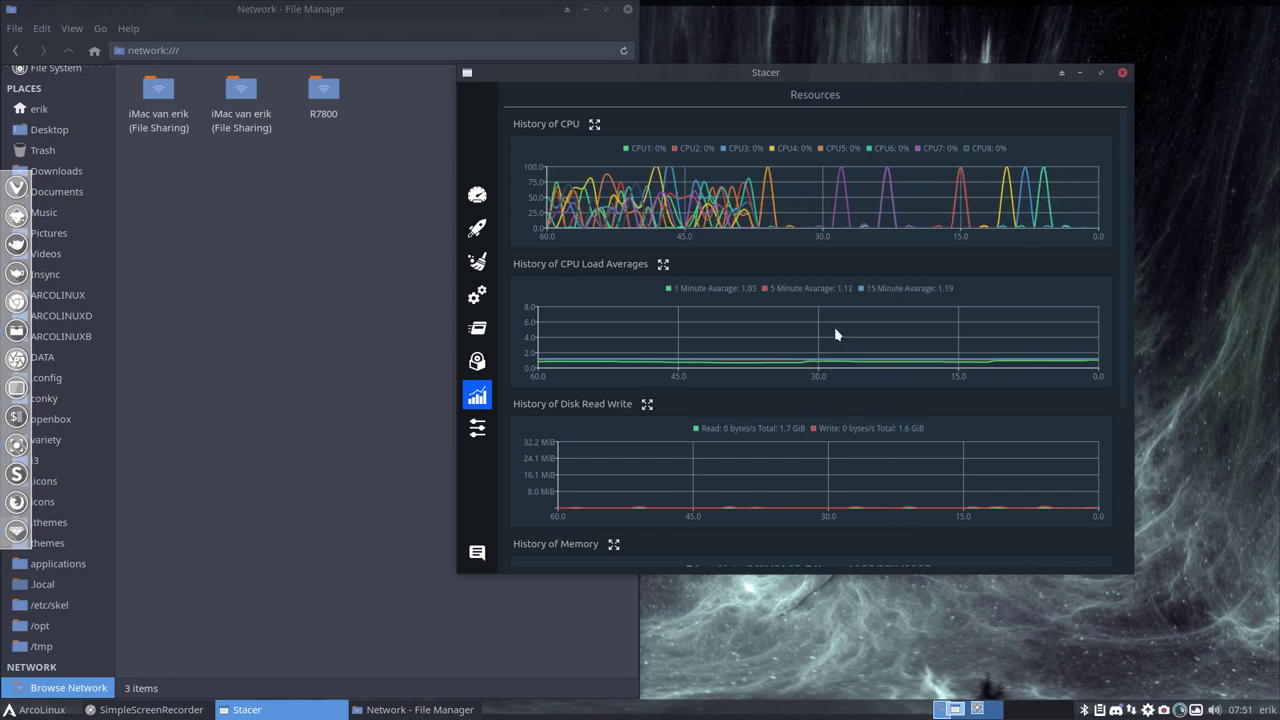
{"action": "left_click_drag", "start_coordinate": [837, 334], "coordinate": [900, 328]}
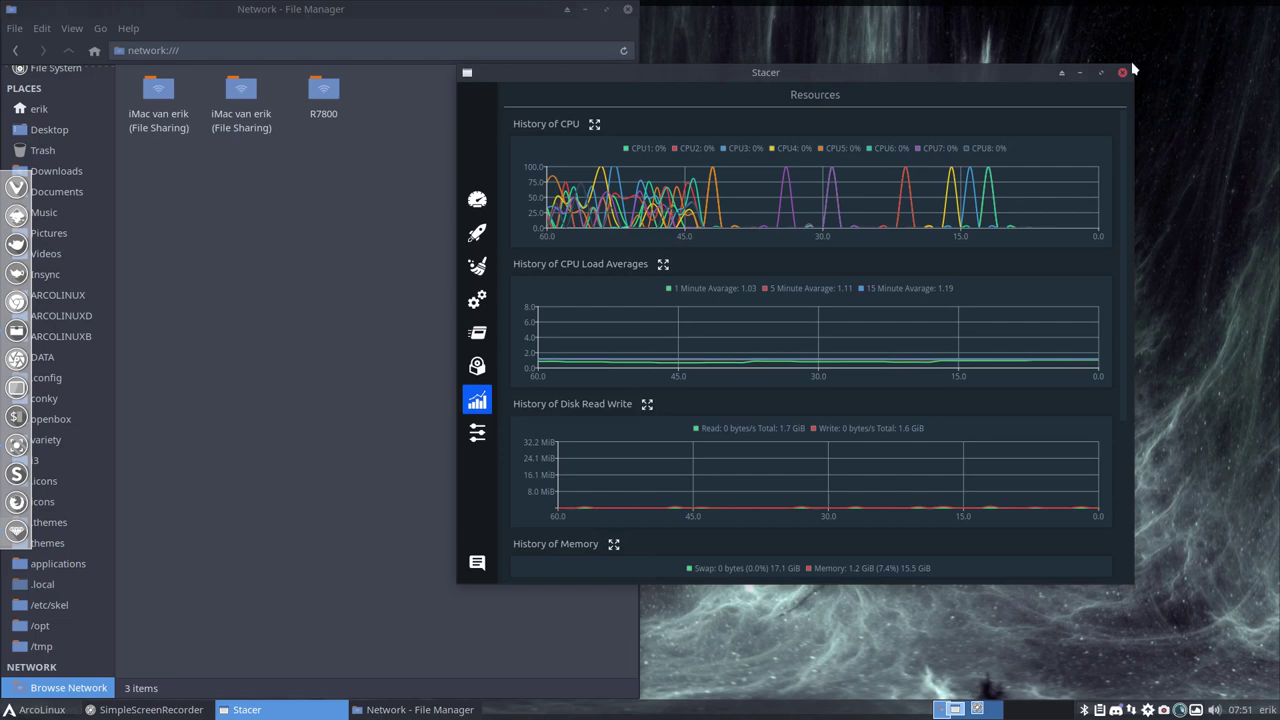
{"action": "left_click_drag", "start_coordinate": [1133, 66], "coordinate": [1143, 108]}
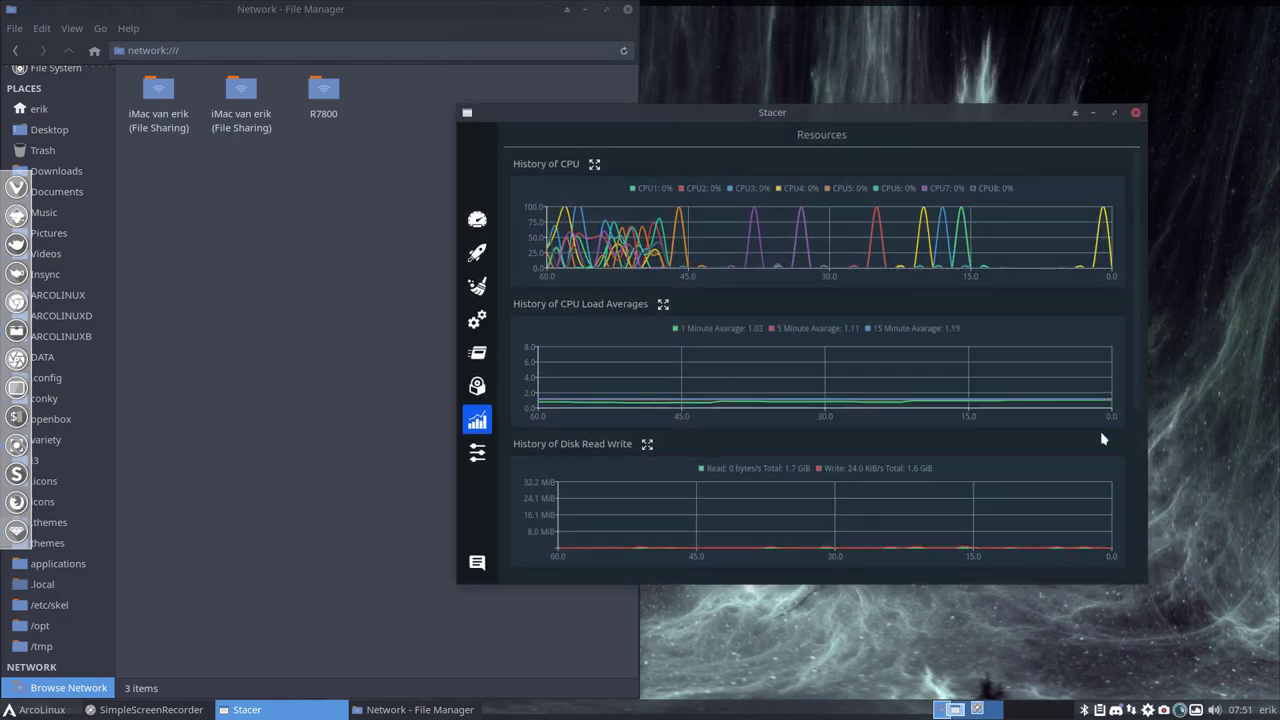
{"action": "left_click_drag", "start_coordinate": [957, 506], "coordinate": [1218, 615]}
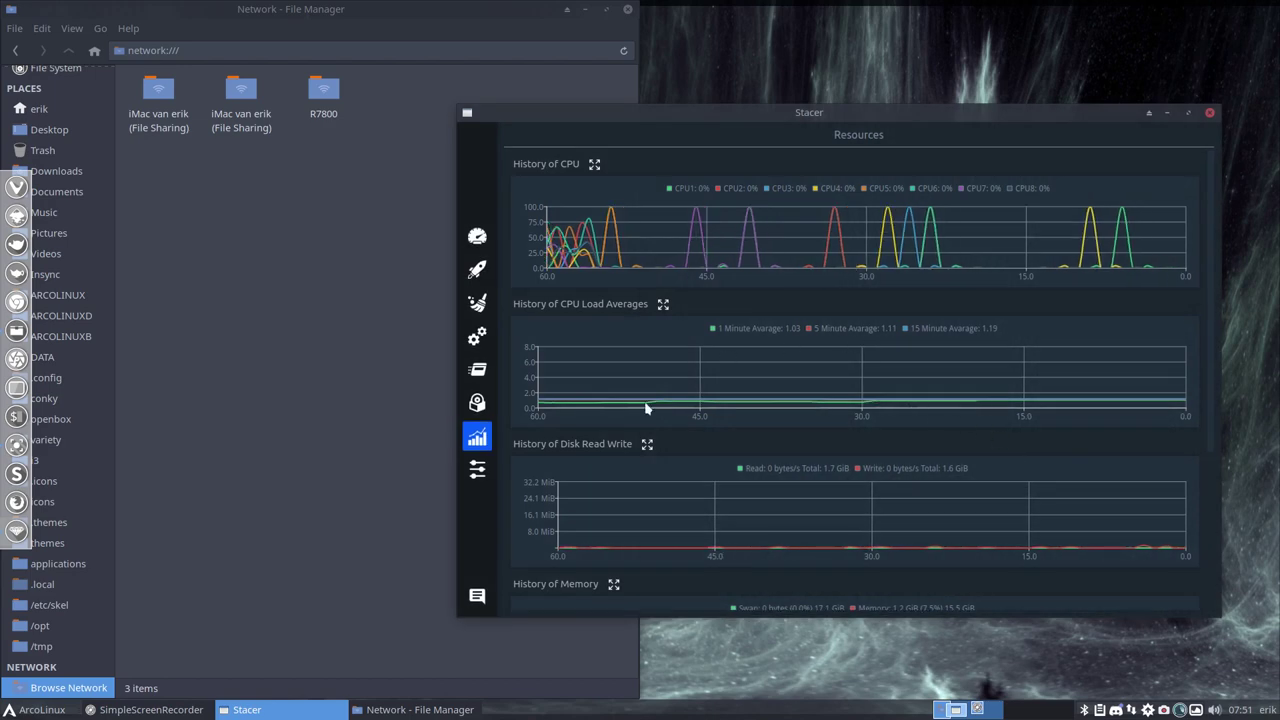
Set the interface language to Español in Settings
{"action": "left_click", "coordinate": [477, 469]}
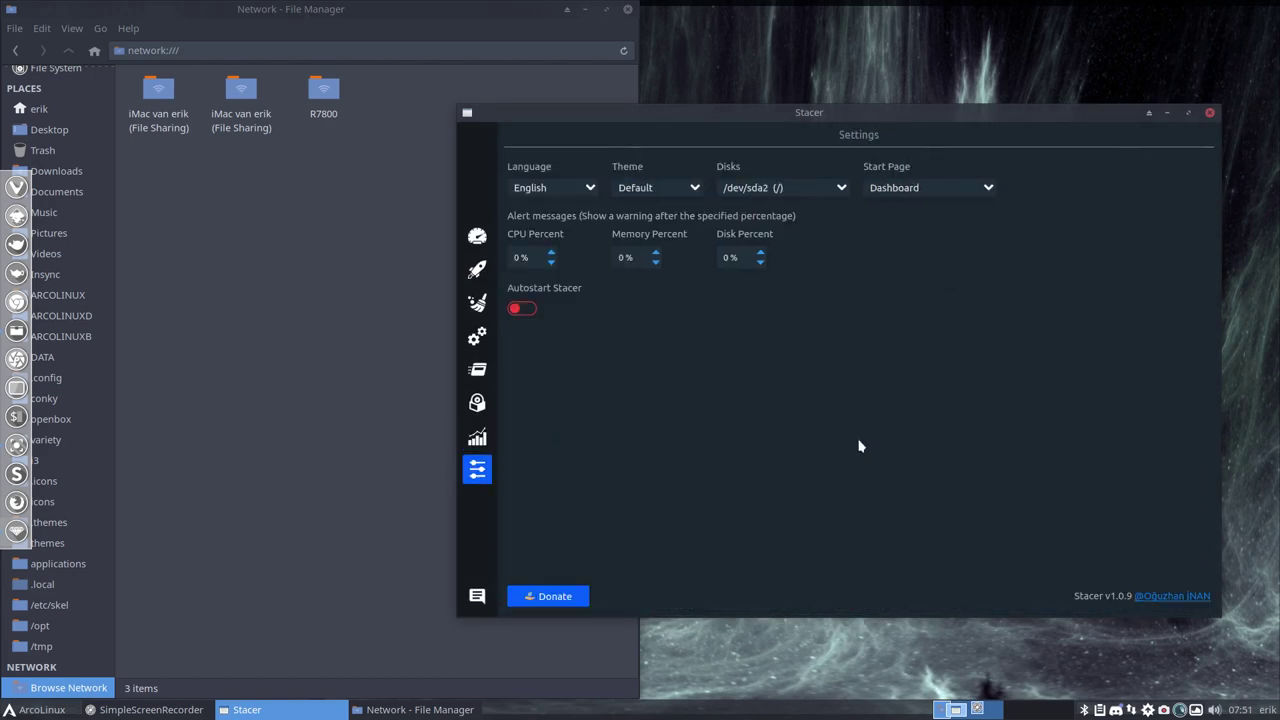
{"action": "left_click", "coordinate": [591, 189]}
{"action": "left_click", "coordinate": [579, 201]}
Visit the dashboard, then try the Light theme and revert to Default
{"action": "left_click", "coordinate": [479, 240]}
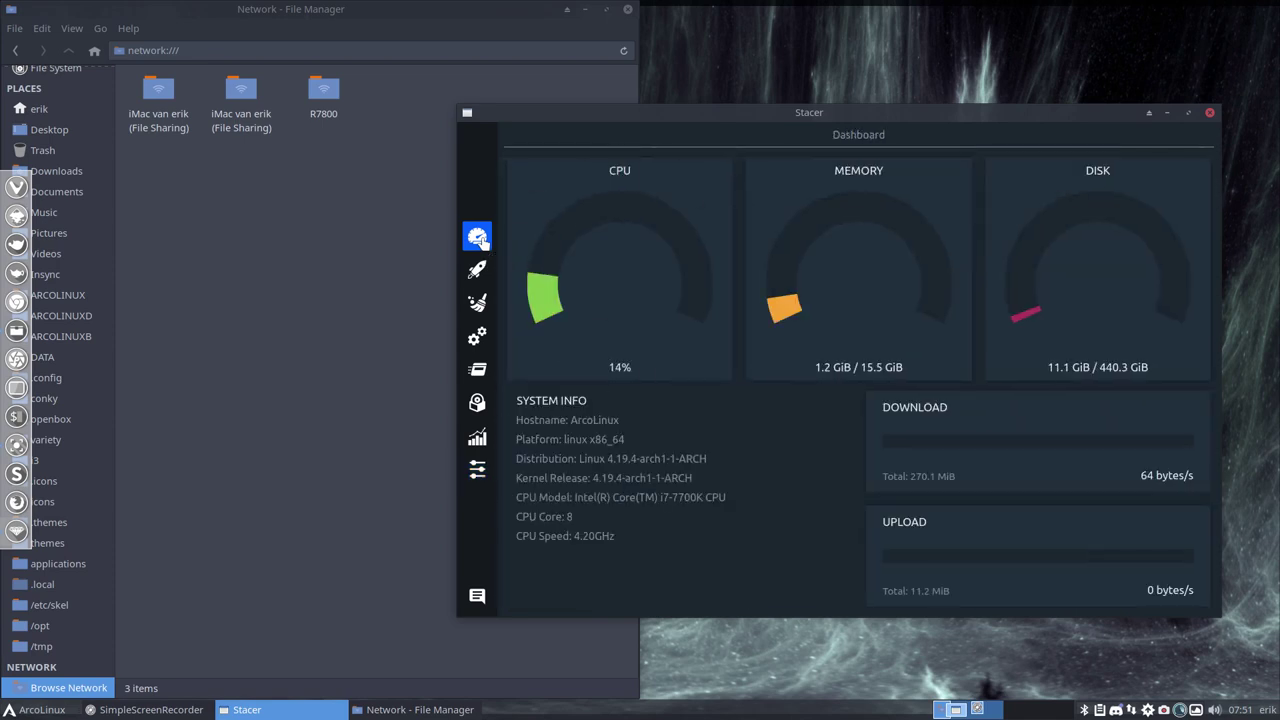
{"action": "left_click", "coordinate": [477, 469]}
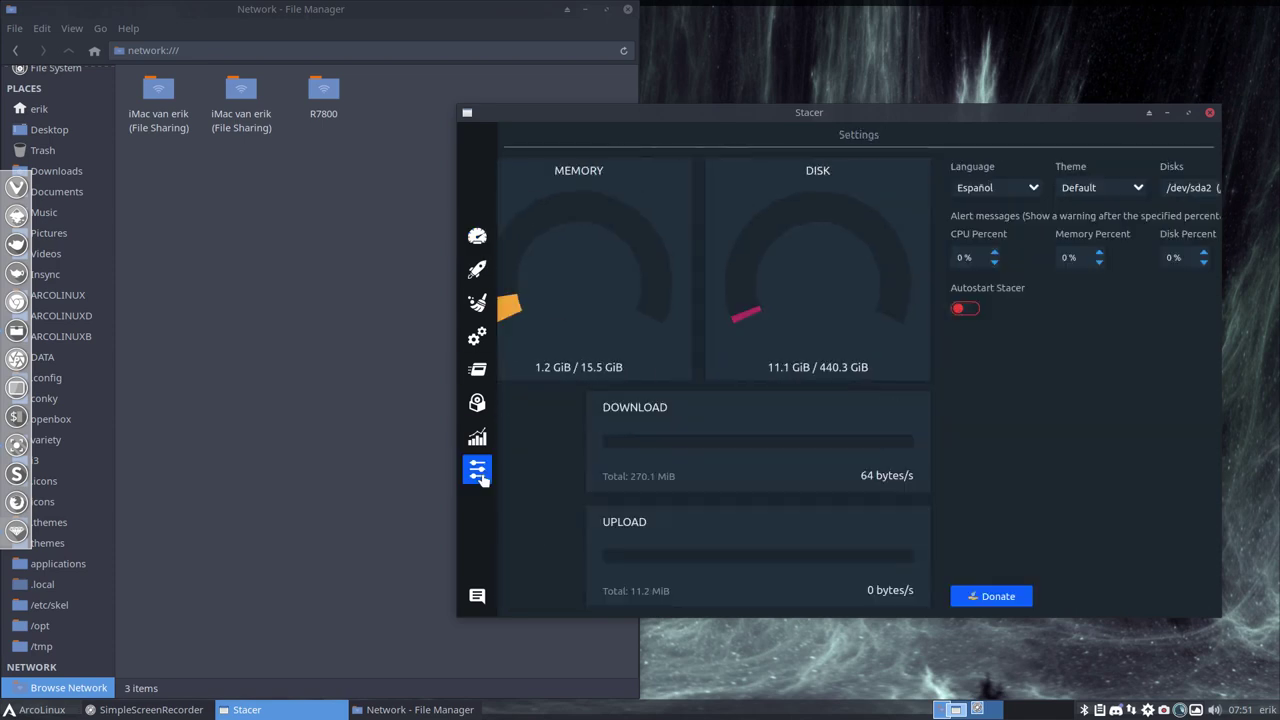
{"action": "left_click", "coordinate": [654, 188]}
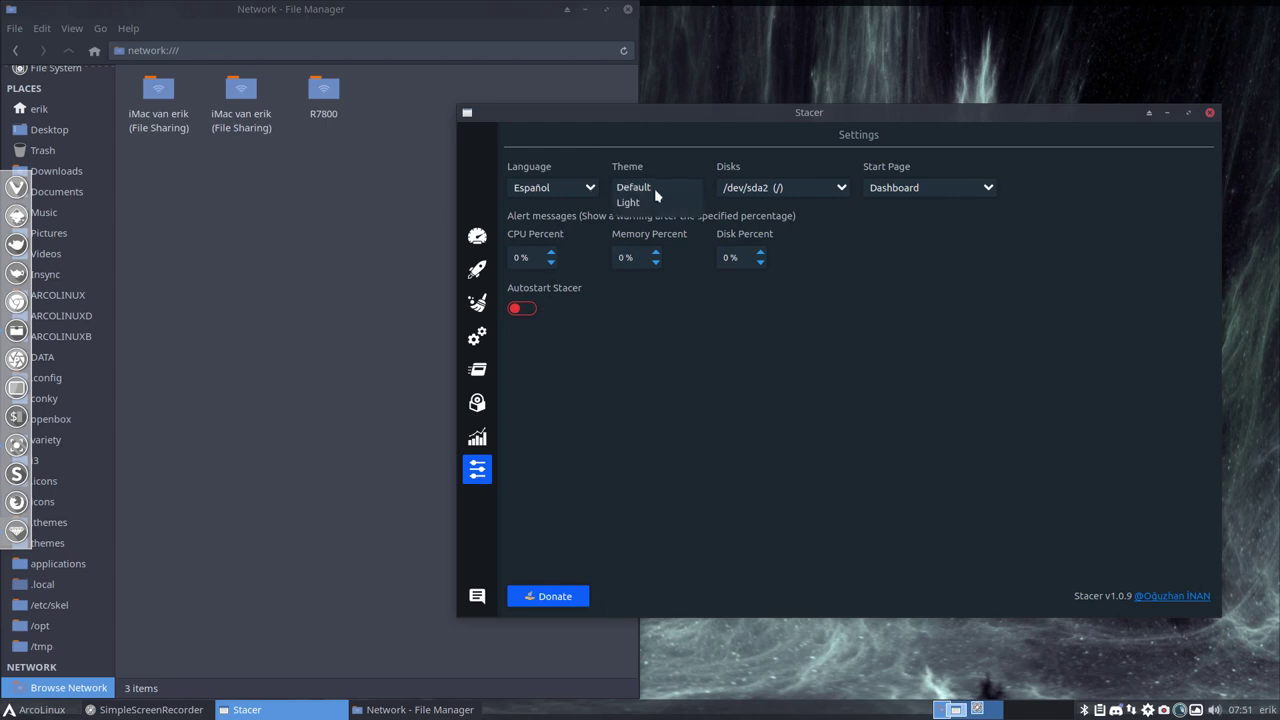
{"action": "left_click", "coordinate": [656, 206]}
{"action": "left_click", "coordinate": [686, 189]}
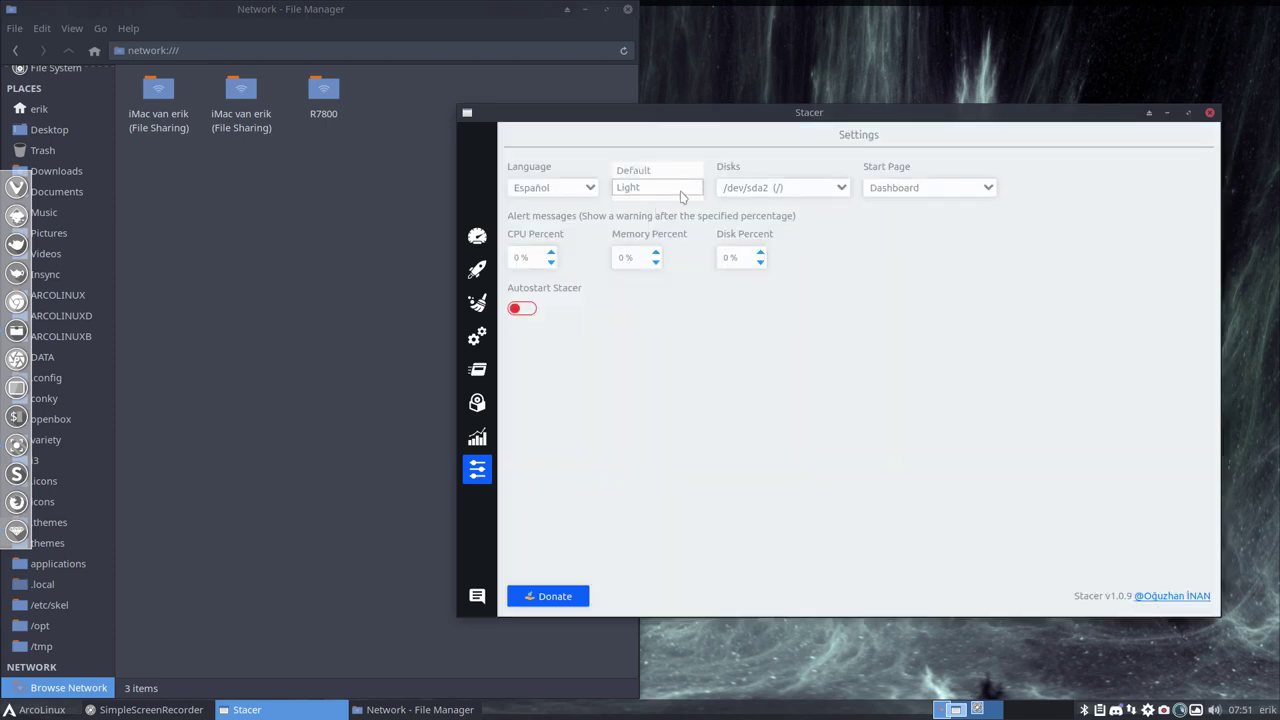
{"action": "left_click", "coordinate": [679, 178]}
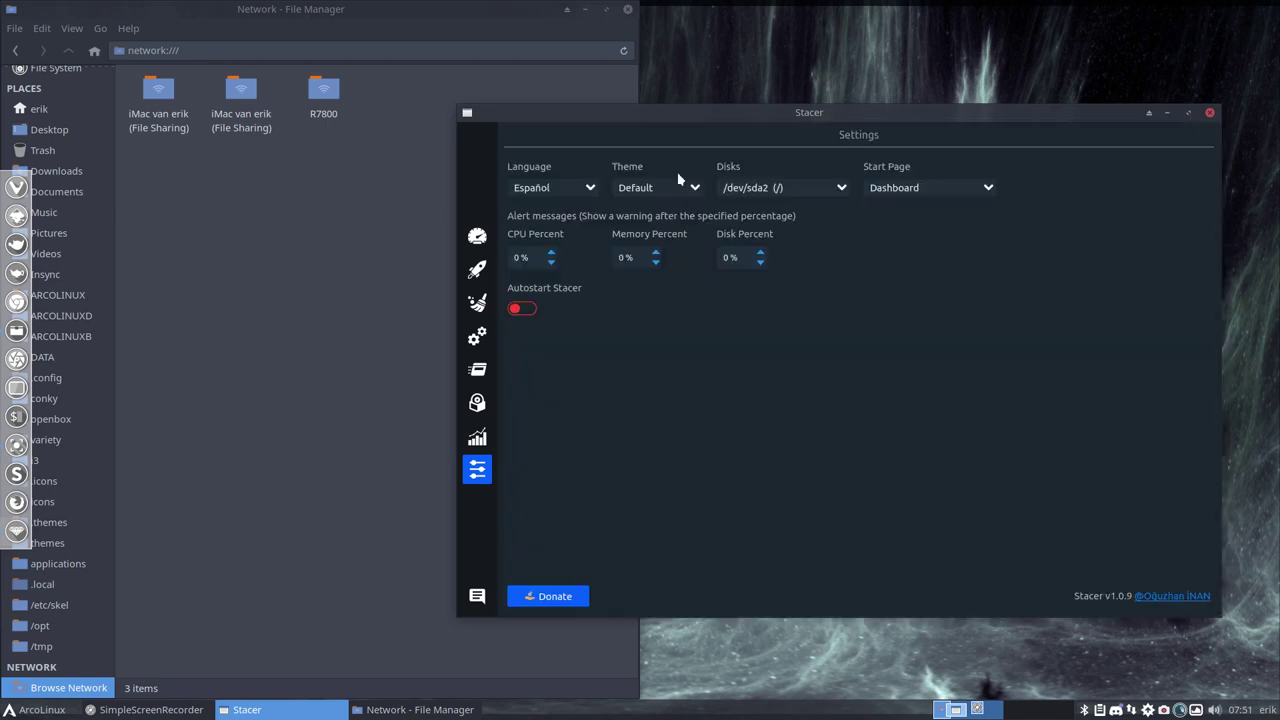
Check the disk and start page lists, keeping /dev/sda2 and Dashboard
{"action": "left_click", "coordinate": [775, 190]}
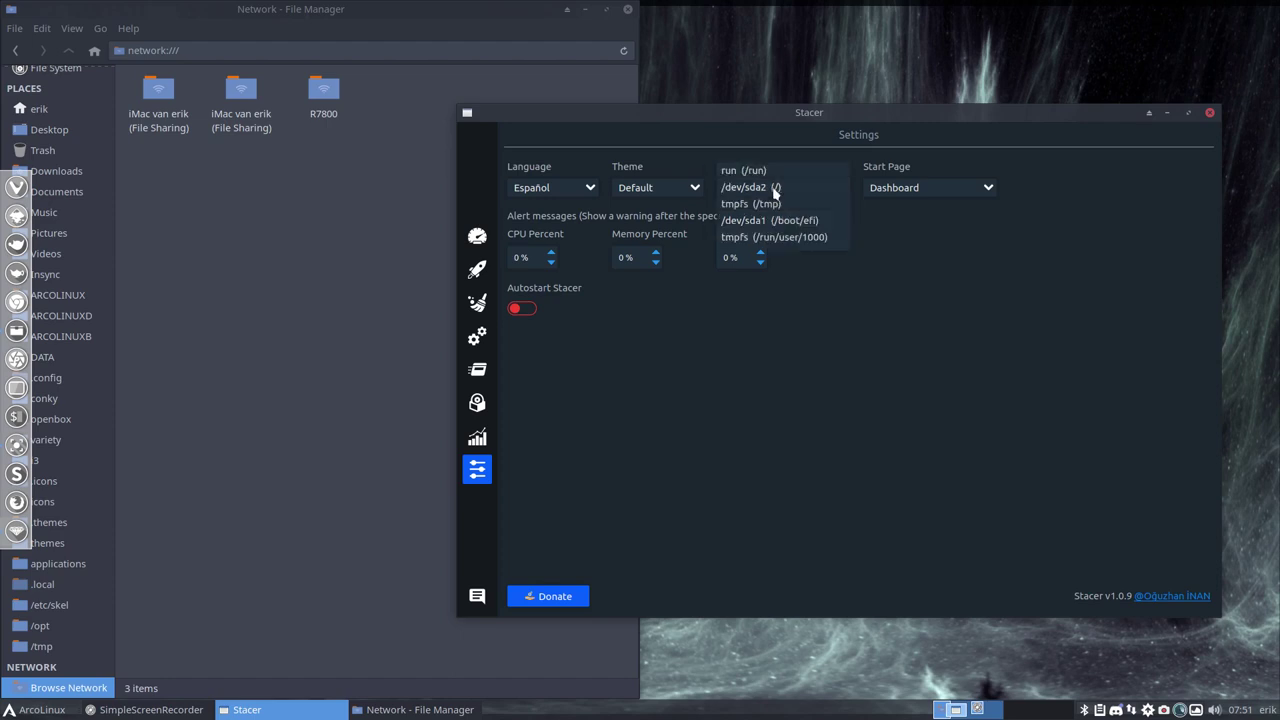
{"action": "left_click", "coordinate": [1000, 283]}
{"action": "left_click", "coordinate": [993, 190]}
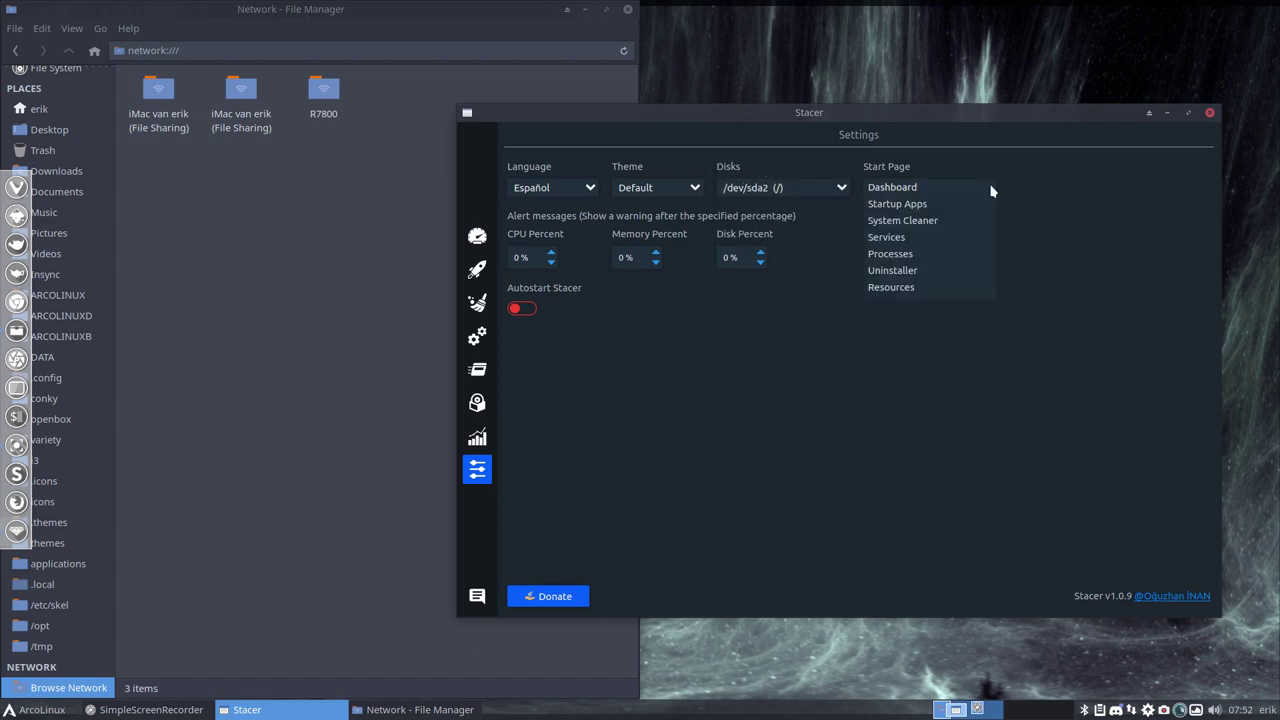
{"action": "left_click", "coordinate": [870, 320]}
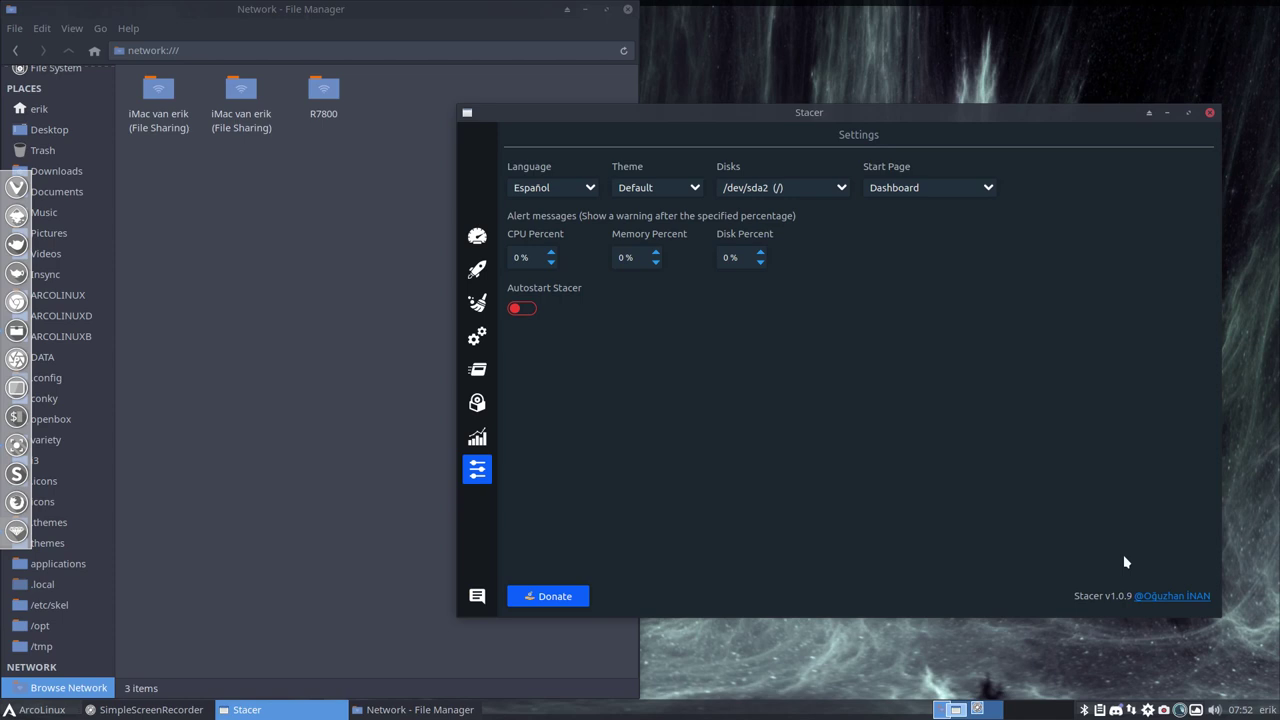
Quit Stacer completely instead of leaving it running in the tray
{"action": "left_click", "coordinate": [1209, 112]}
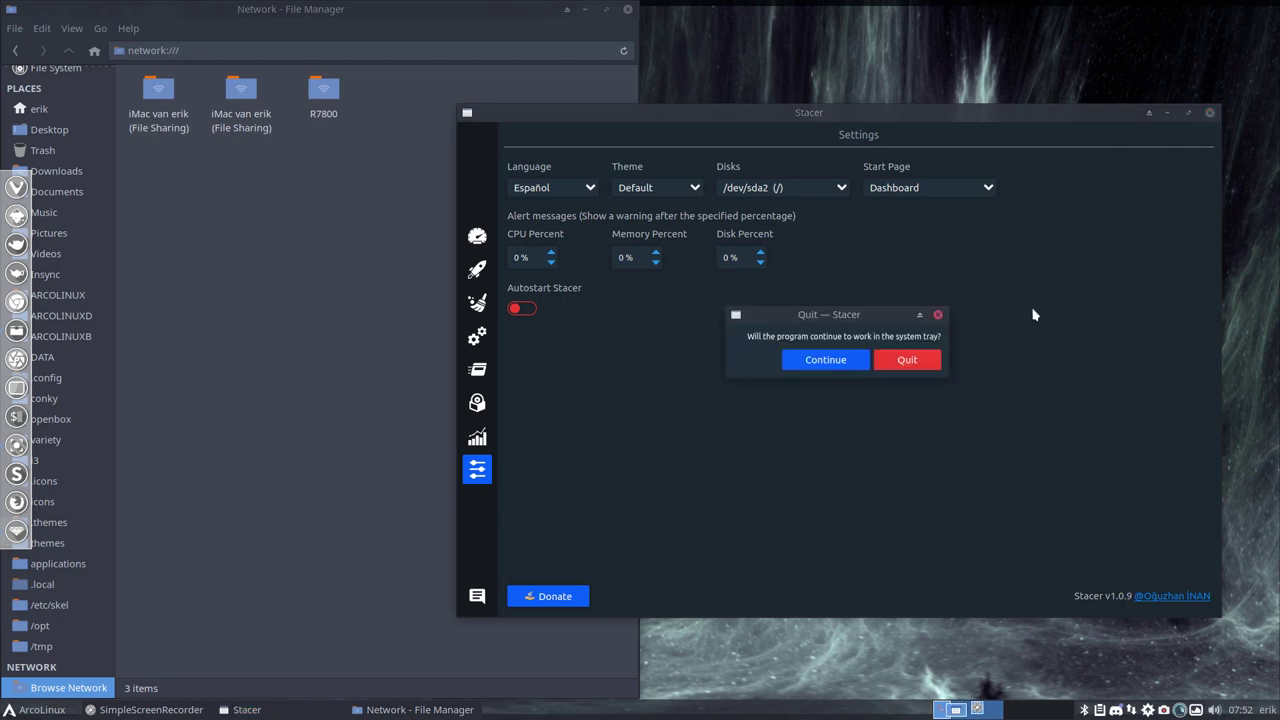
{"action": "left_click", "coordinate": [906, 362]}
{"action": "left_click", "coordinate": [885, 362]}
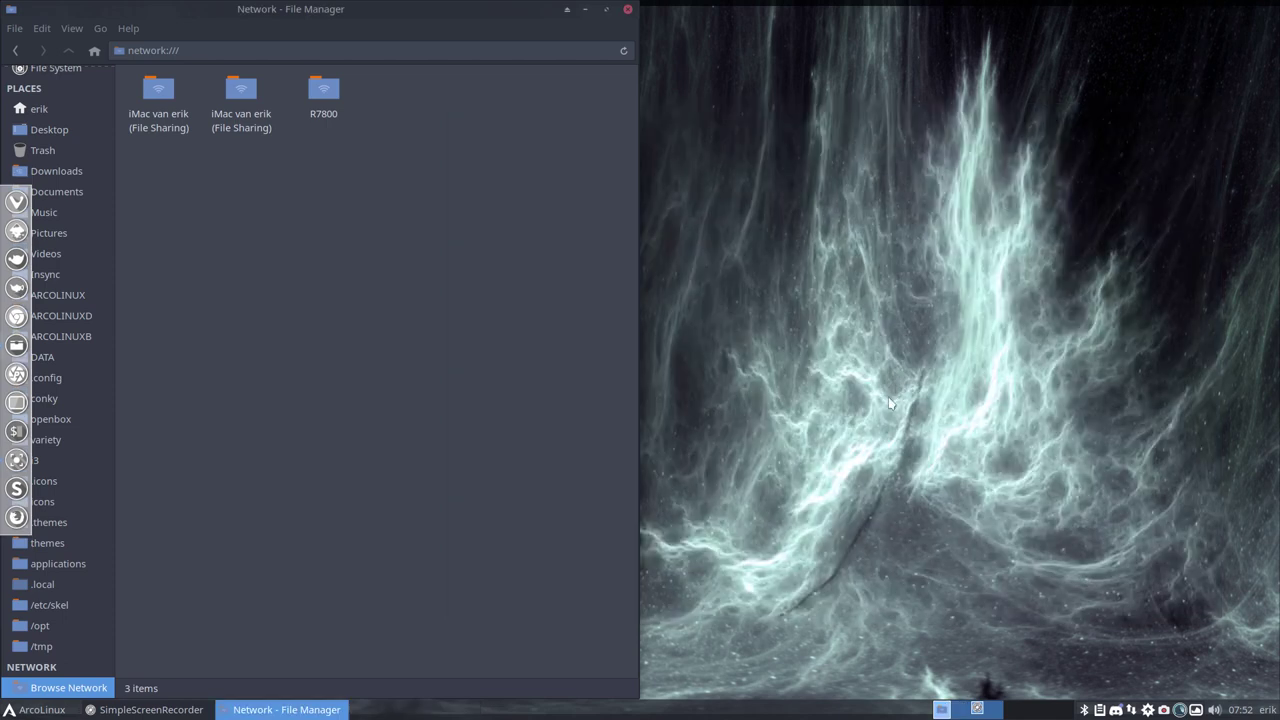
Relaunch Stacer from the ArcoLinux menu by searching 'stac'
{"action": "left_click", "coordinate": [17, 713]}
{"action": "type", "text": "stac"}
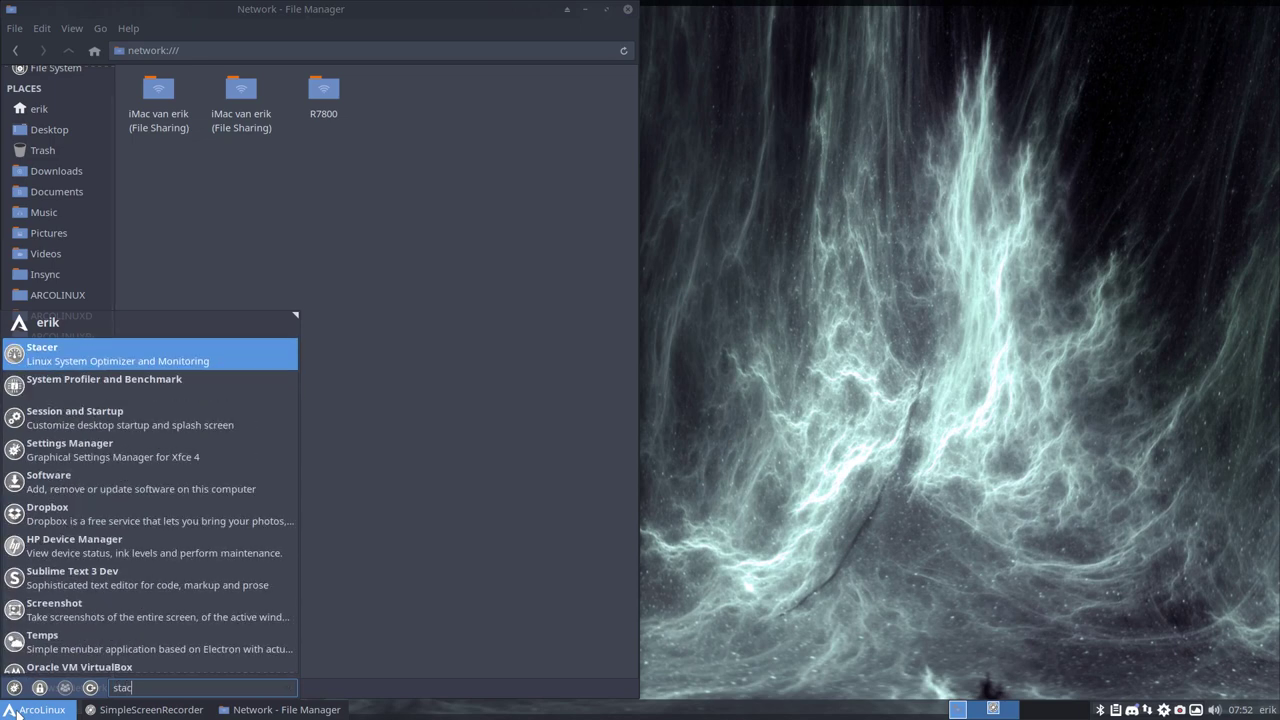
{"action": "key", "text": "Return"}
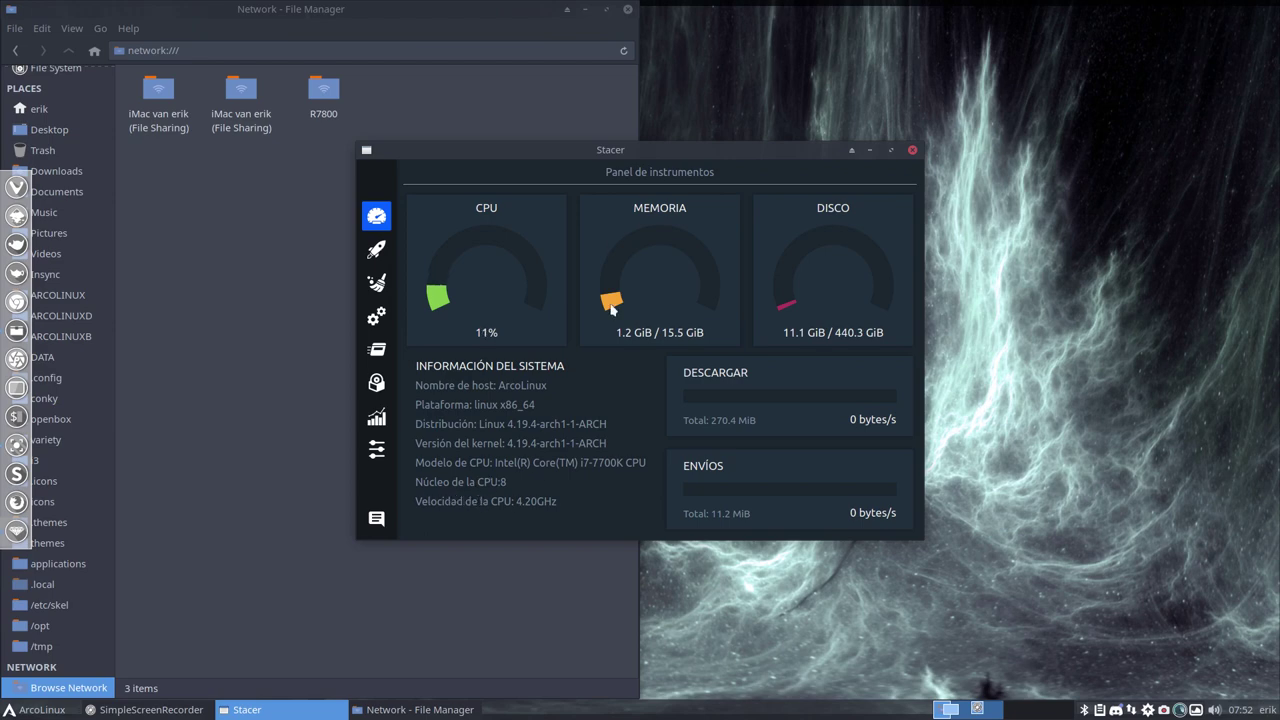
Move the window and browse the Spanish Startup, Cleaner, Services, Processes, Uninstaller and Settings pages
{"action": "left_click_drag", "start_coordinate": [697, 167], "coordinate": [895, 105]}
{"action": "left_click", "coordinate": [572, 190]}
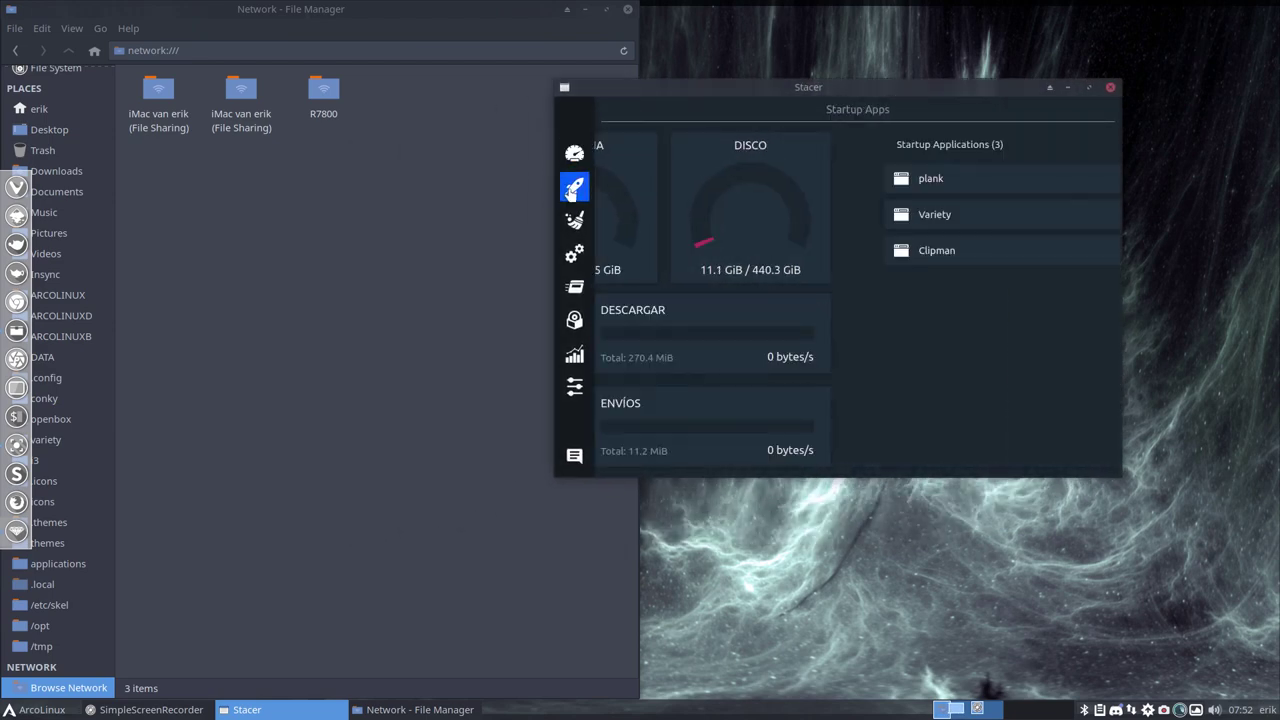
{"action": "left_click", "coordinate": [575, 221]}
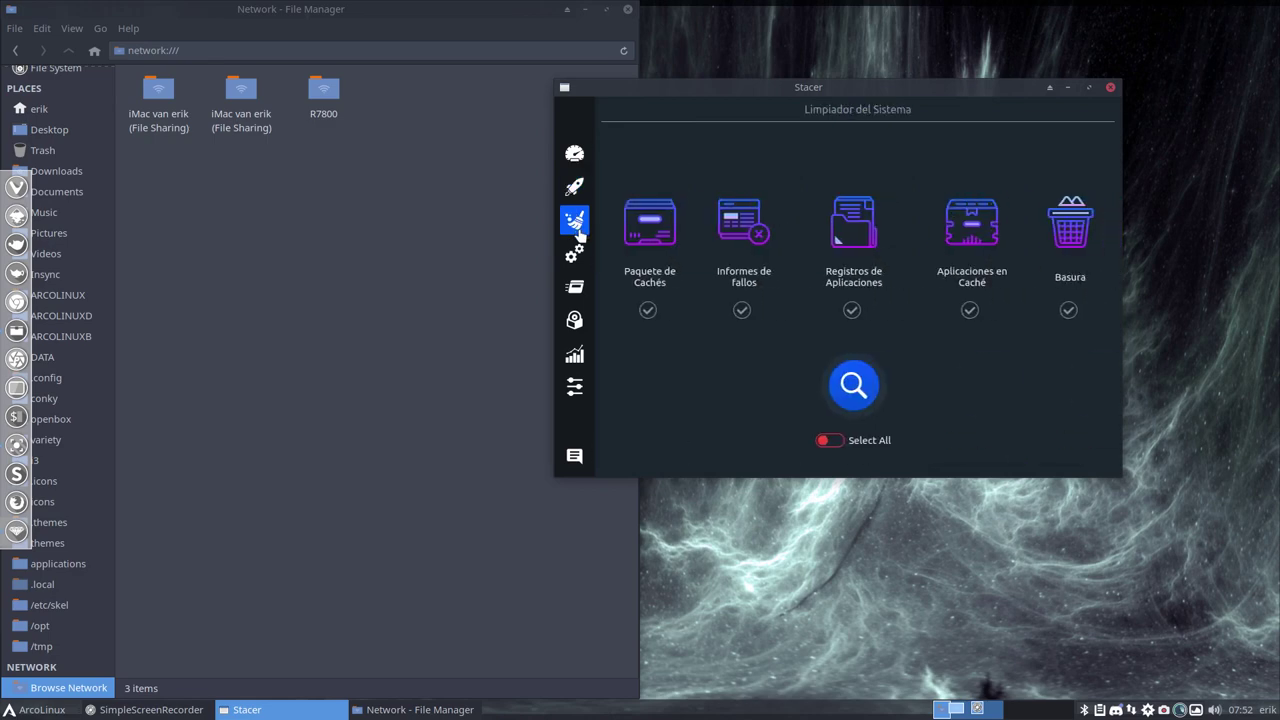
{"action": "left_click", "coordinate": [574, 187]}
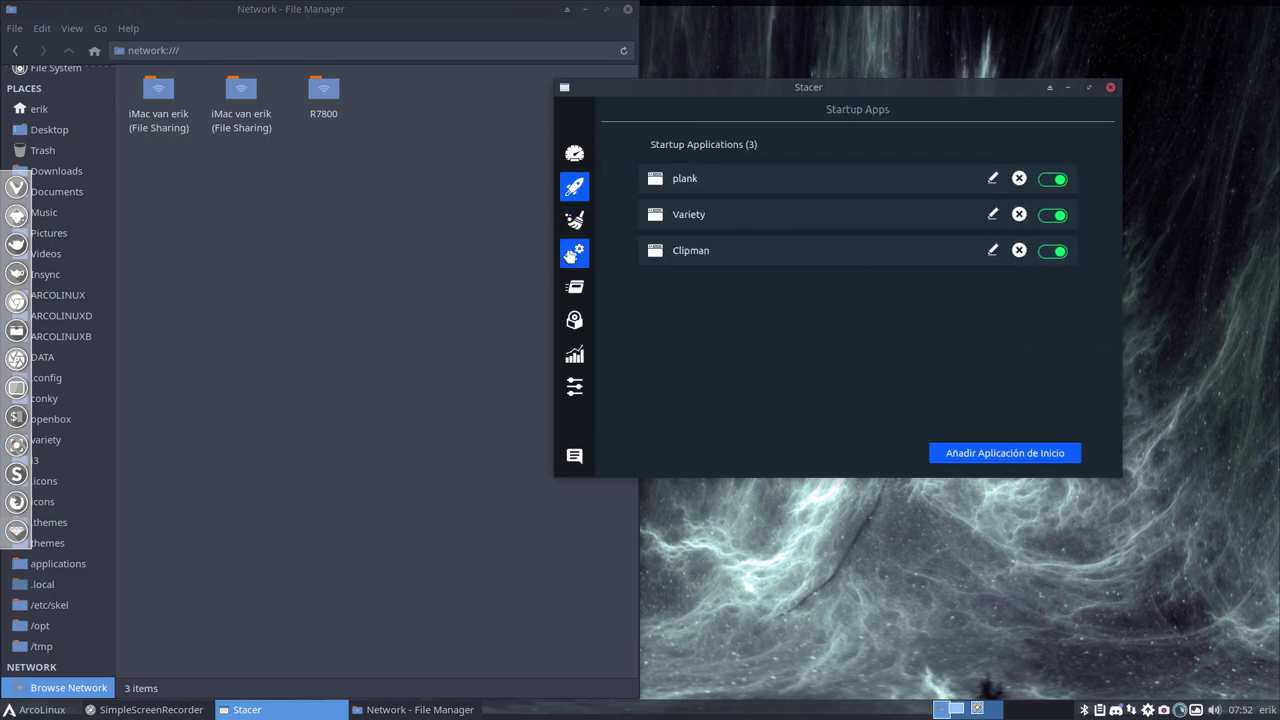
{"action": "left_click", "coordinate": [575, 253]}
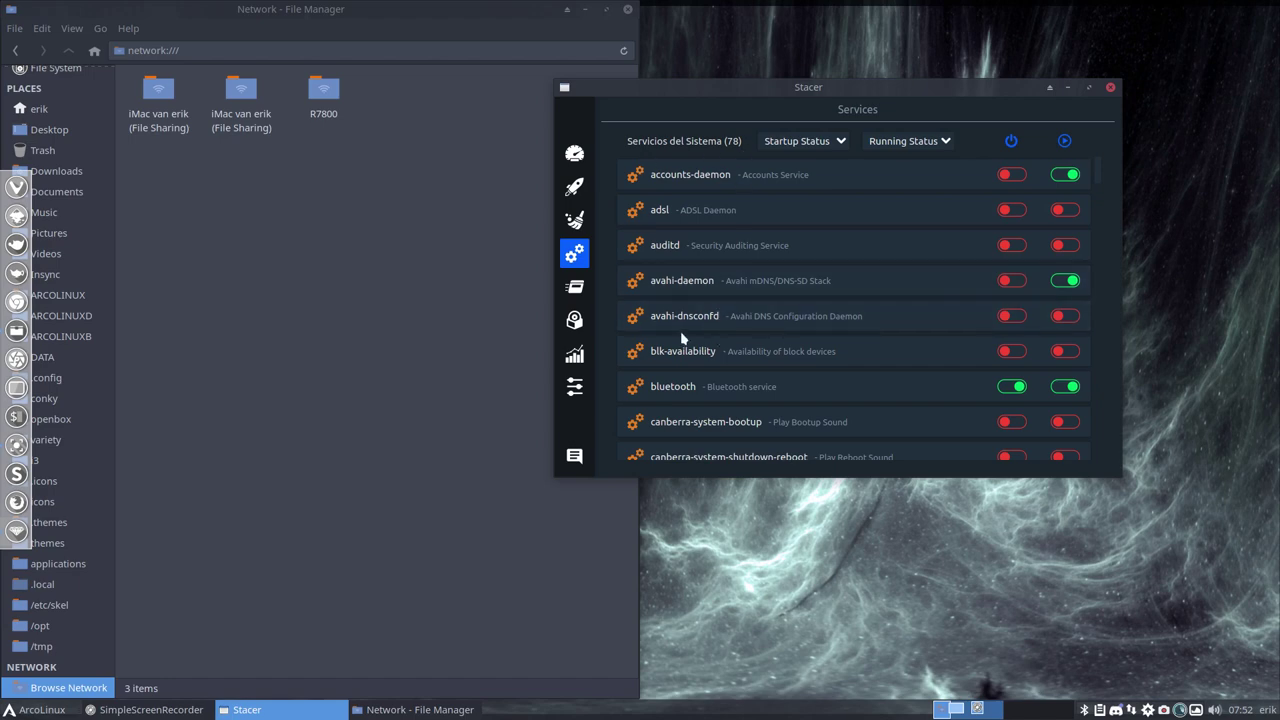
{"action": "left_click", "coordinate": [574, 287]}
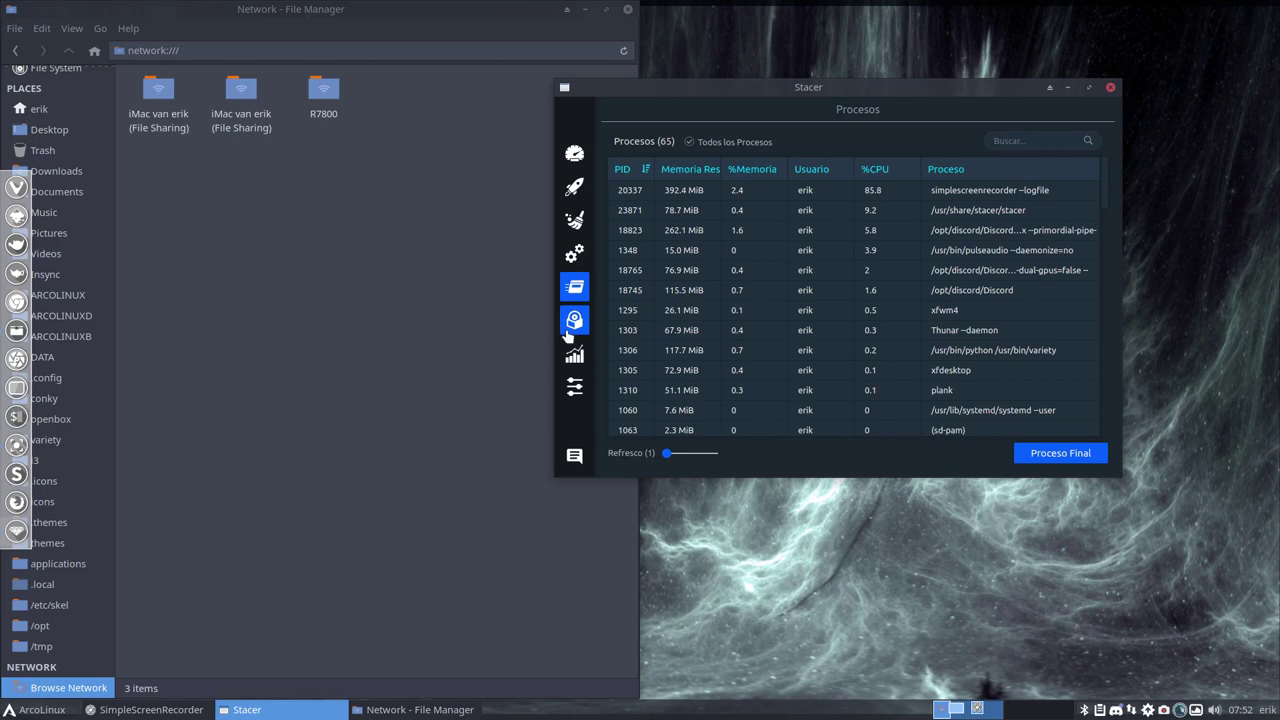
{"action": "left_click", "coordinate": [571, 323]}
{"action": "left_click", "coordinate": [575, 386]}
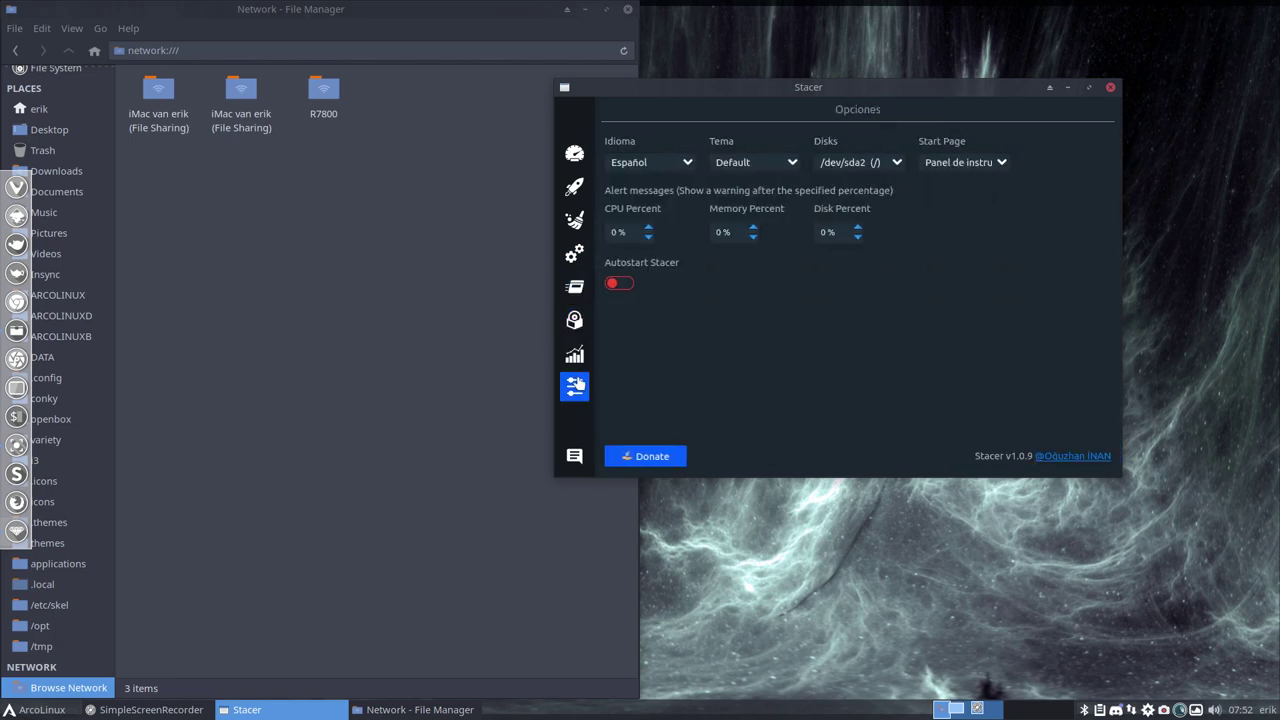
Set the Idioma language option back to English and bring up the quit prompt
{"action": "left_click", "coordinate": [681, 168]}
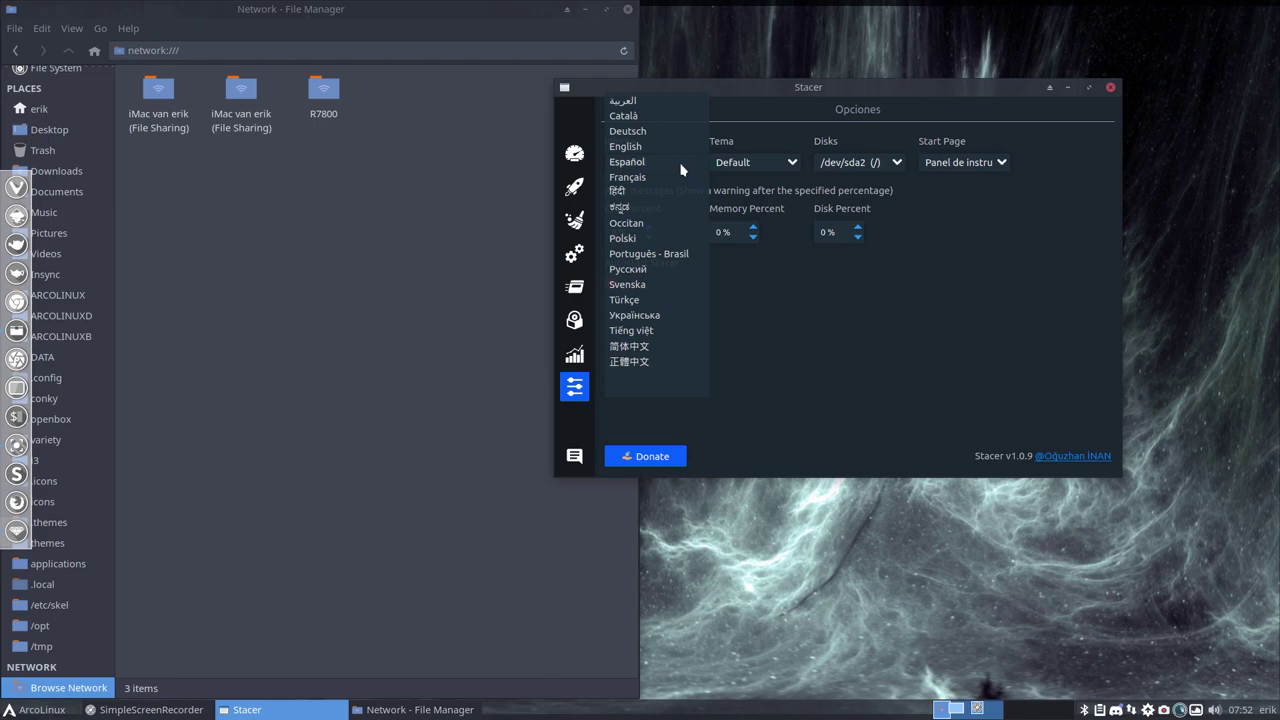
{"action": "left_click", "coordinate": [630, 147]}
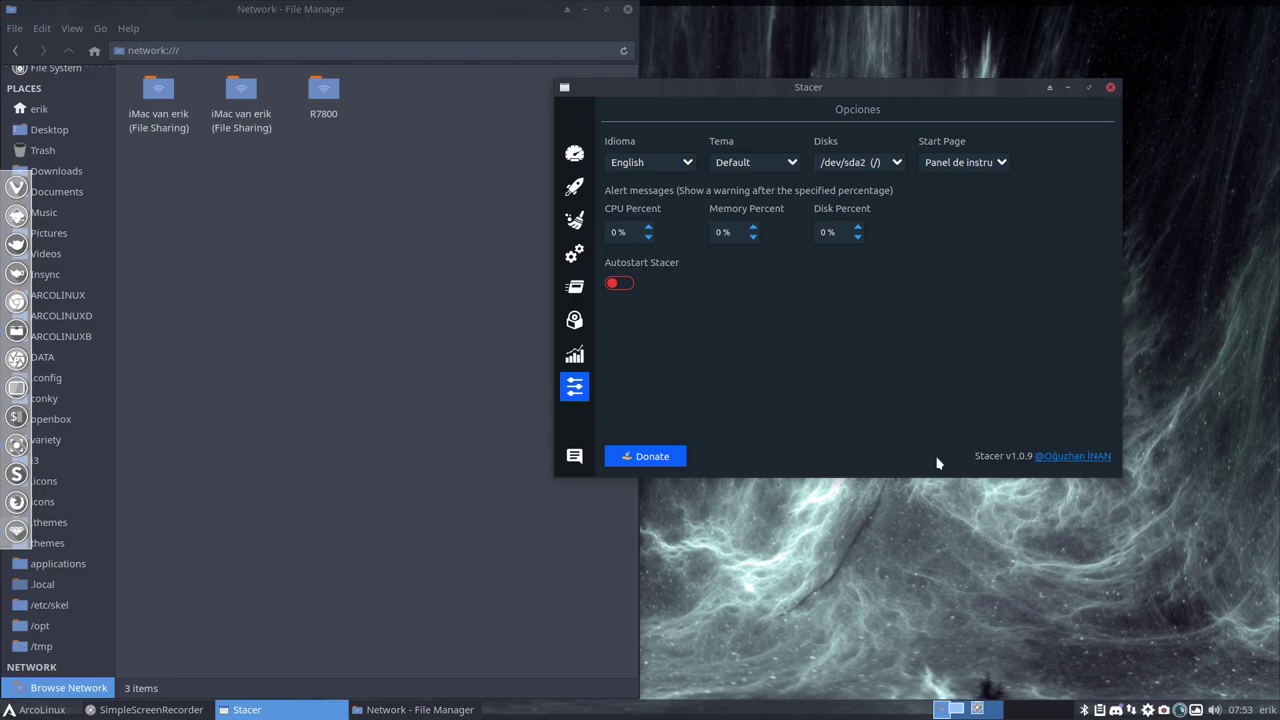
{"action": "left_click", "coordinate": [1110, 88]}
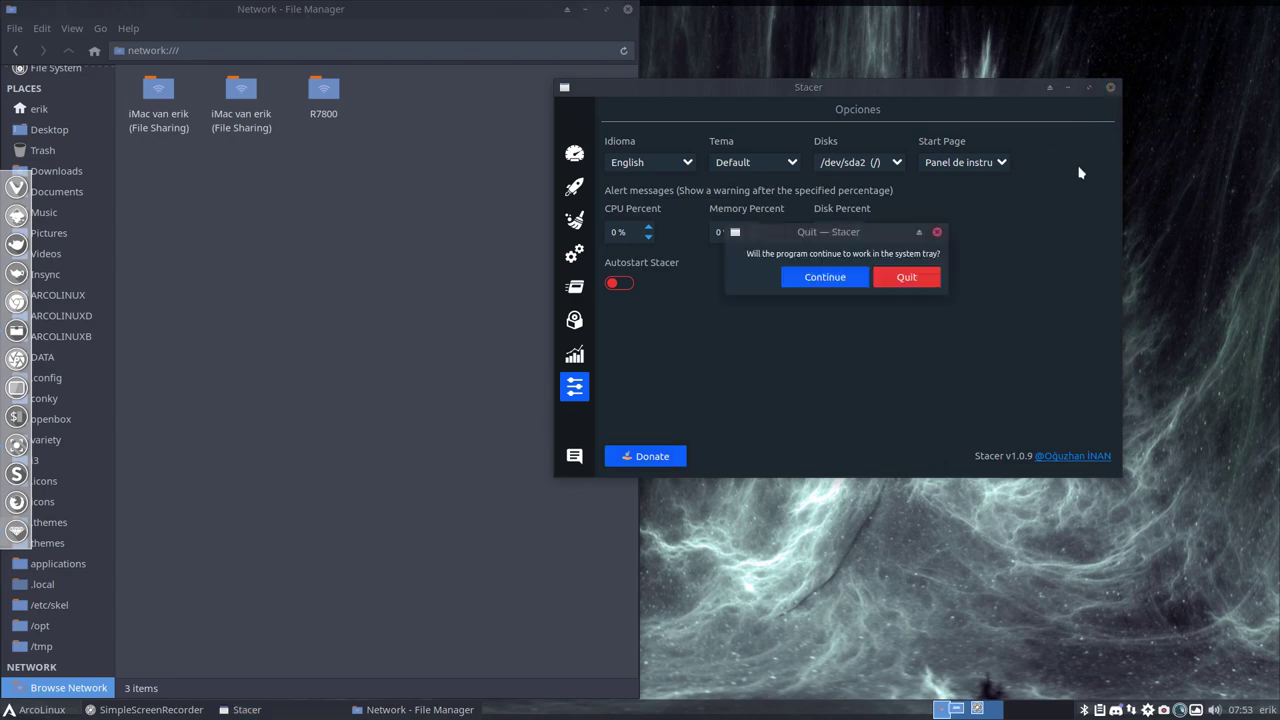
Choose Quit in the Quit — Stacer dialog, leaving the File Manager on screen
{"action": "left_click", "coordinate": [905, 285]}
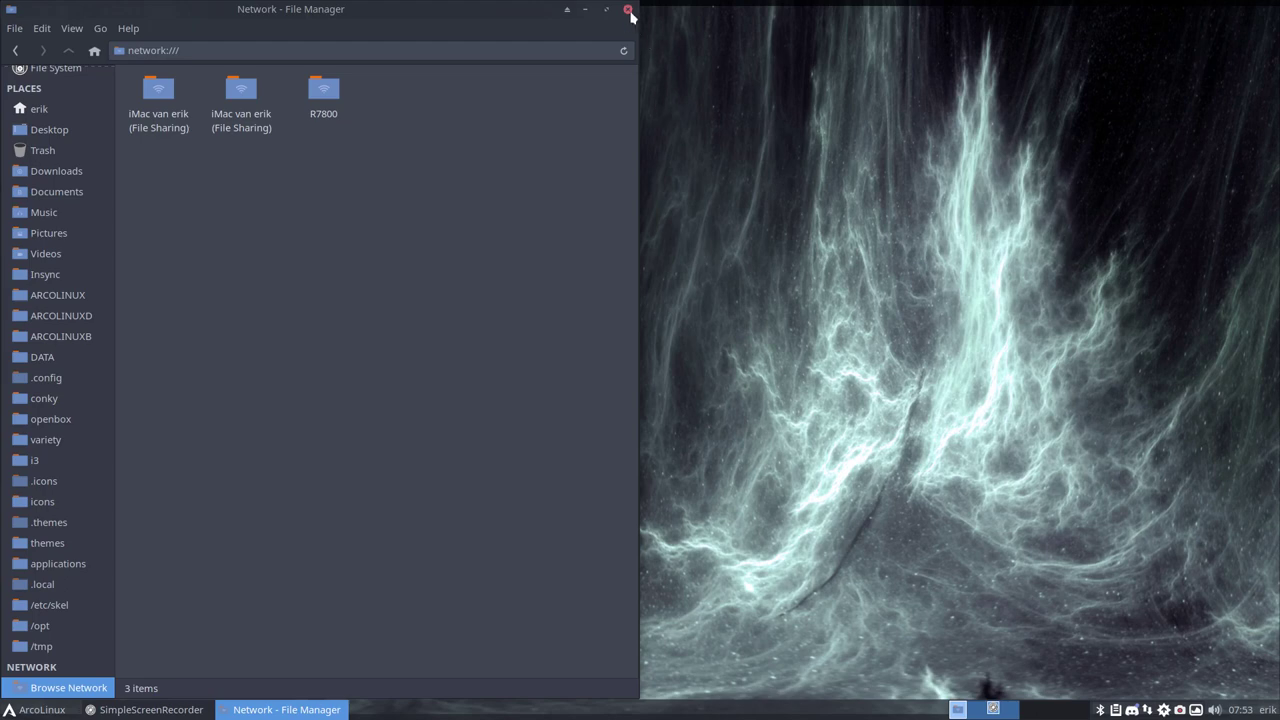